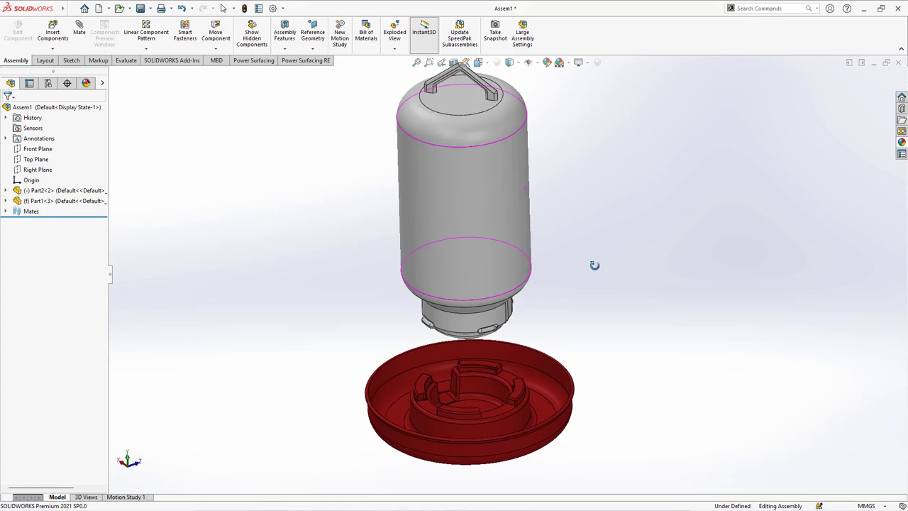
- Drag the cylinder down onto the red bowl in the assembly and release it there
left_click_drag(507, 198, 518, 270)
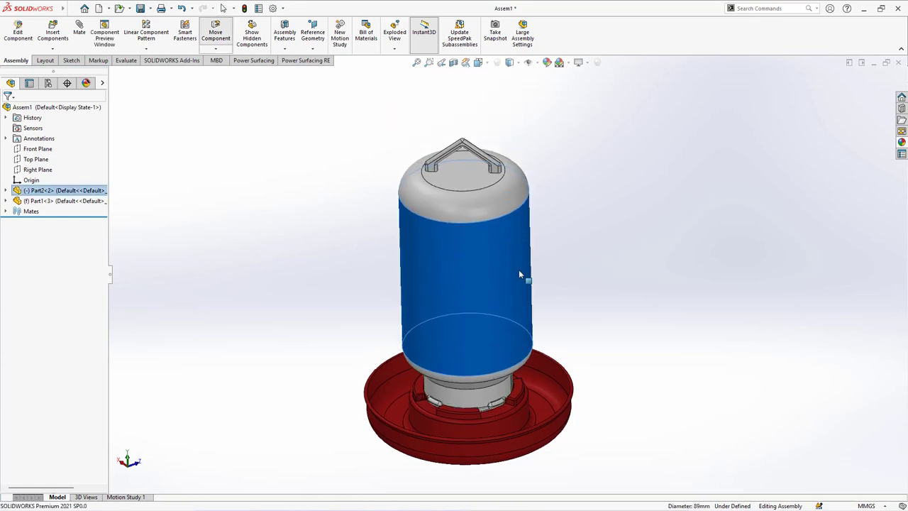
left_click(331, 339)
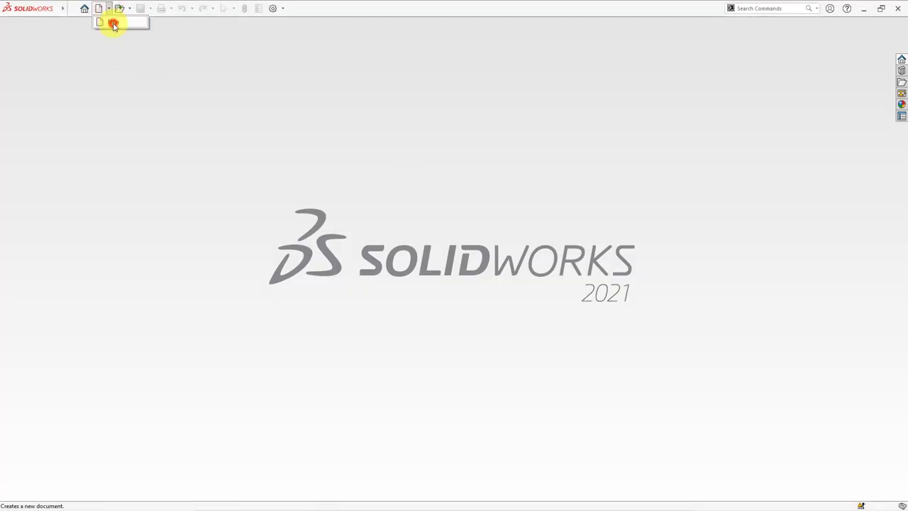
- Start a new part and sketch a 140 mm diameter circle at the origin on the Top Plane
left_click(109, 9)
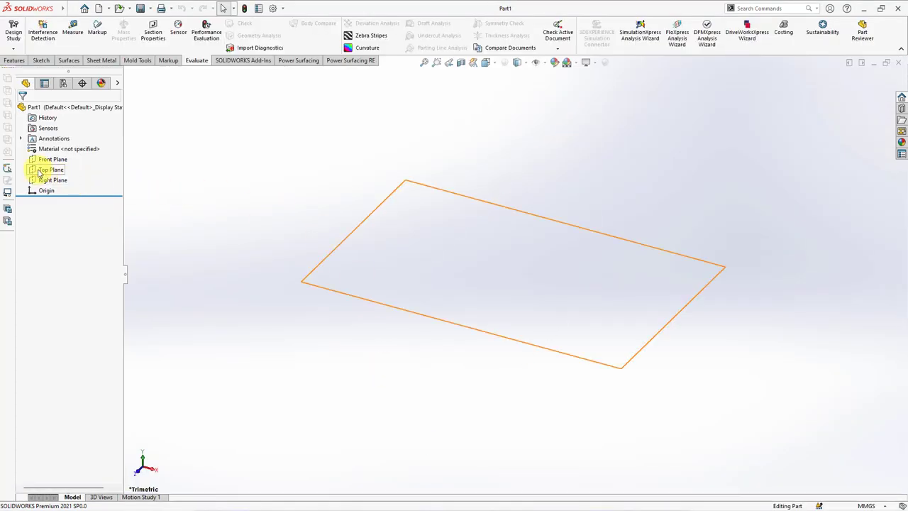
left_click(44, 169)
left_click(45, 155)
left_click(82, 26)
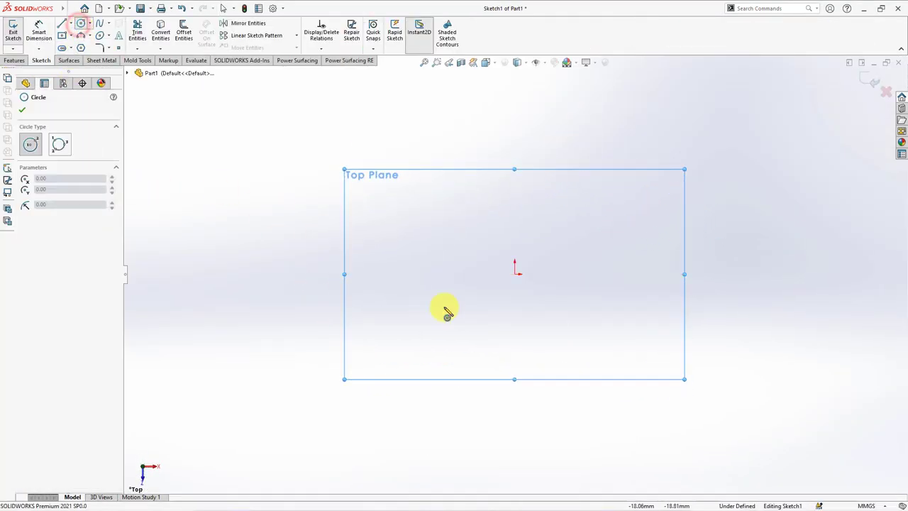
left_click(514, 274)
left_click(656, 274)
left_click(39, 32)
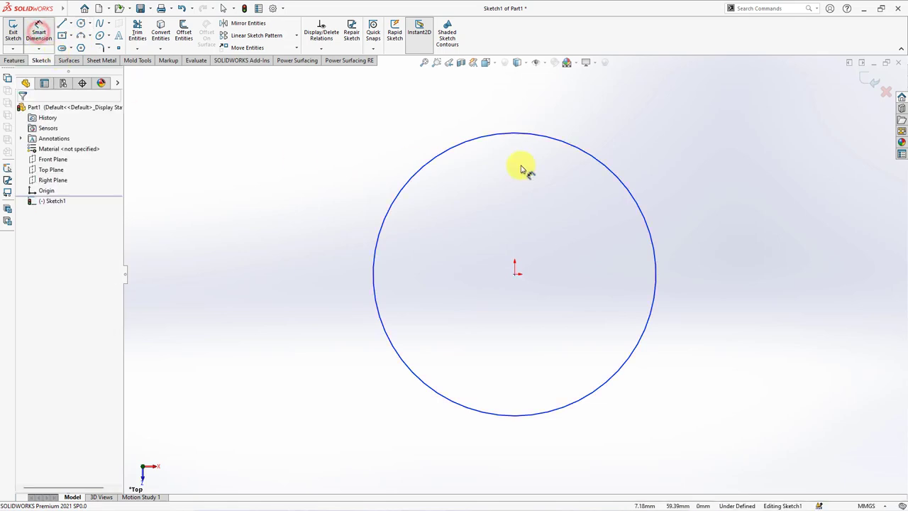
left_click(517, 129)
left_click(508, 112)
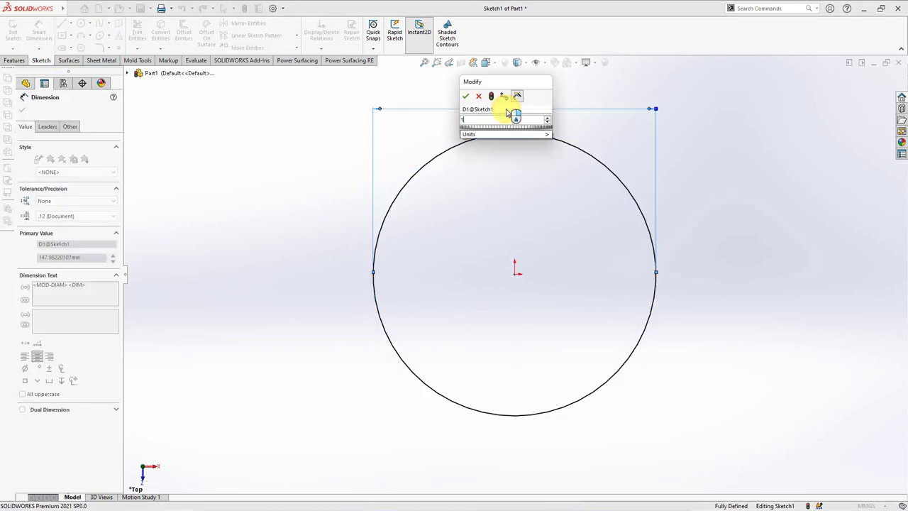
left_click(462, 96)
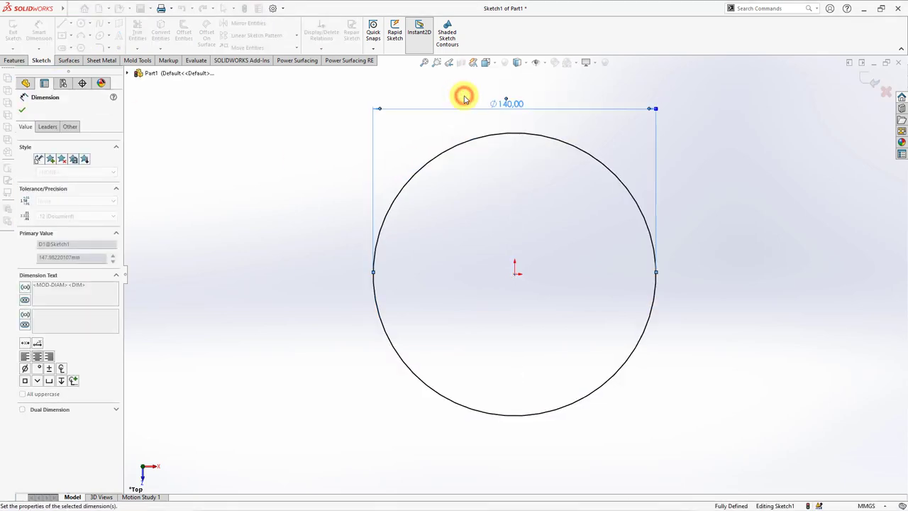
left_click(22, 110)
- Extrude the circle 25 mm into a disc, with direction flipped and draft enabled
left_click(14, 61)
left_click(17, 32)
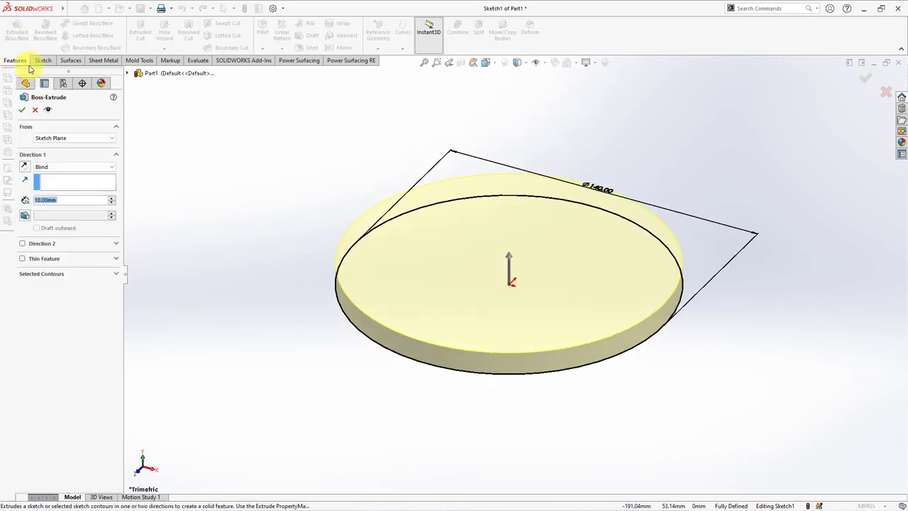
left_click(23, 168)
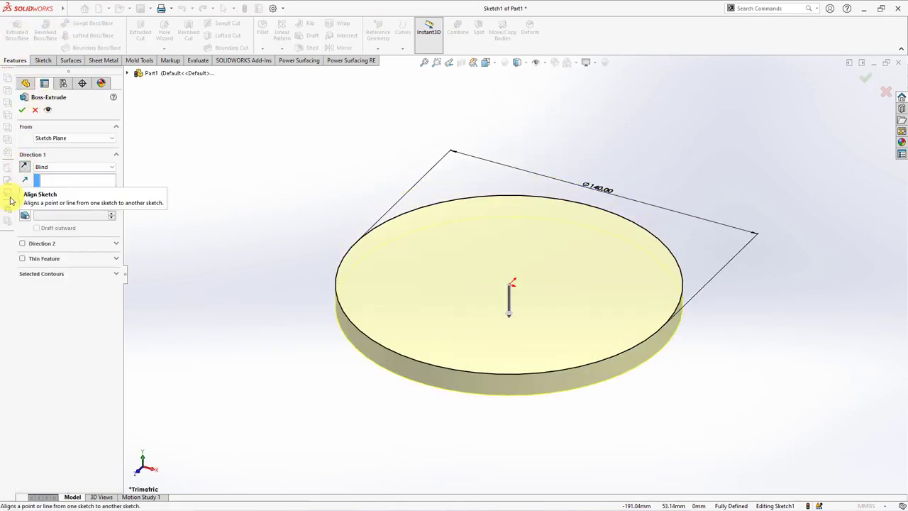
type("25")
key("Return")
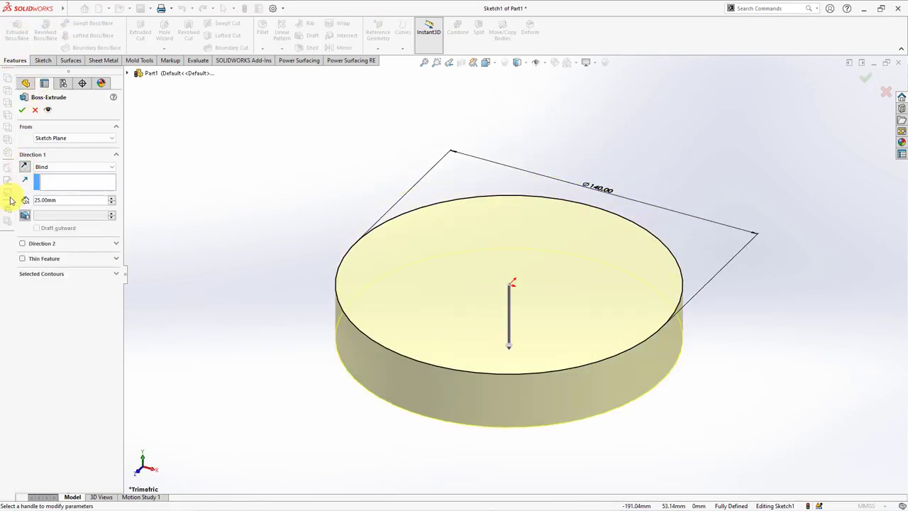
left_click(24, 216)
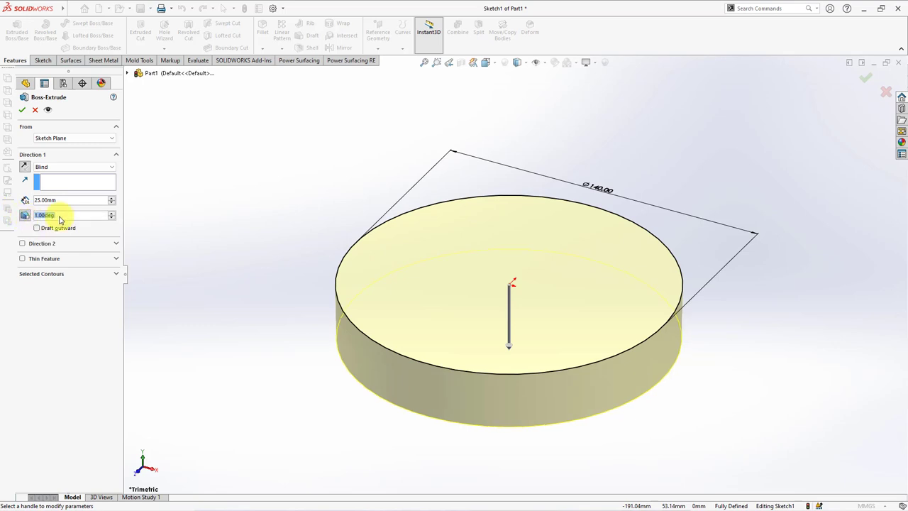
left_click(21, 111)
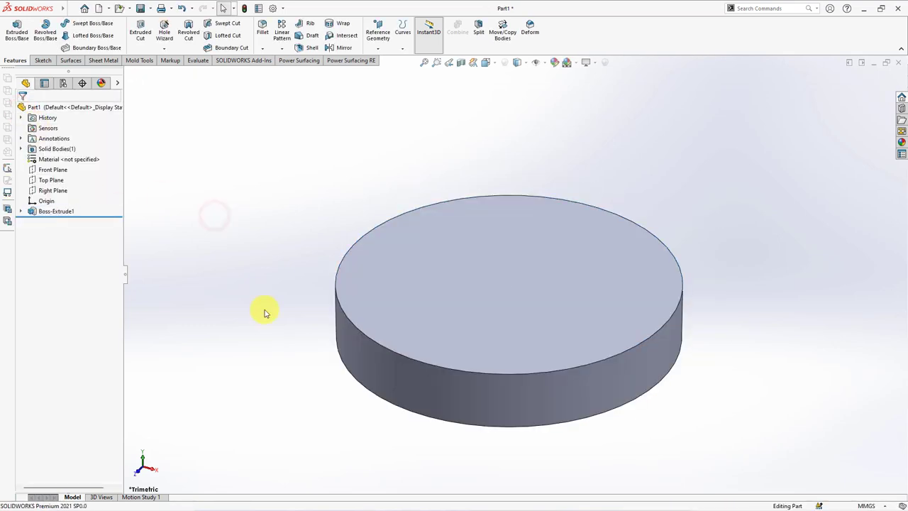
middle_click_drag(263, 310, 253, 167)
- Sketch an 81 mm diameter circle at the origin on the disc's flat face
left_click(475, 313)
left_click(516, 283)
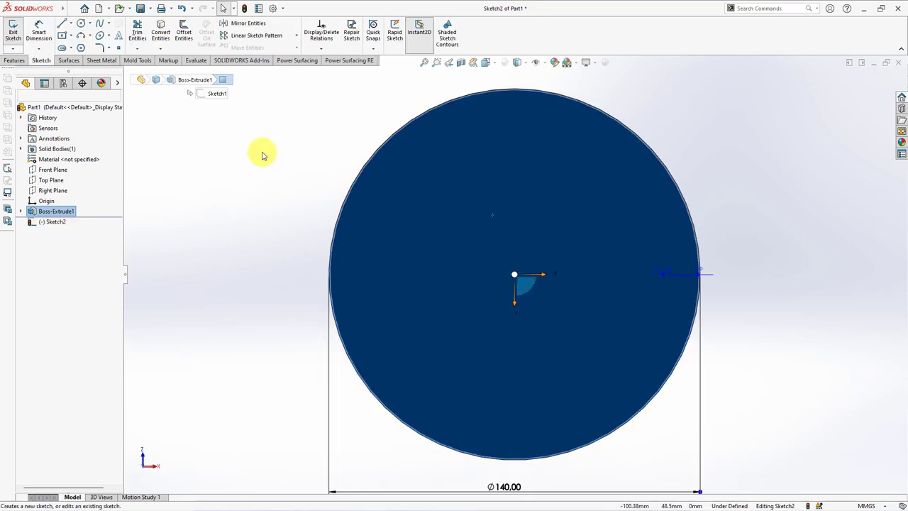
left_click(81, 23)
left_click(515, 274)
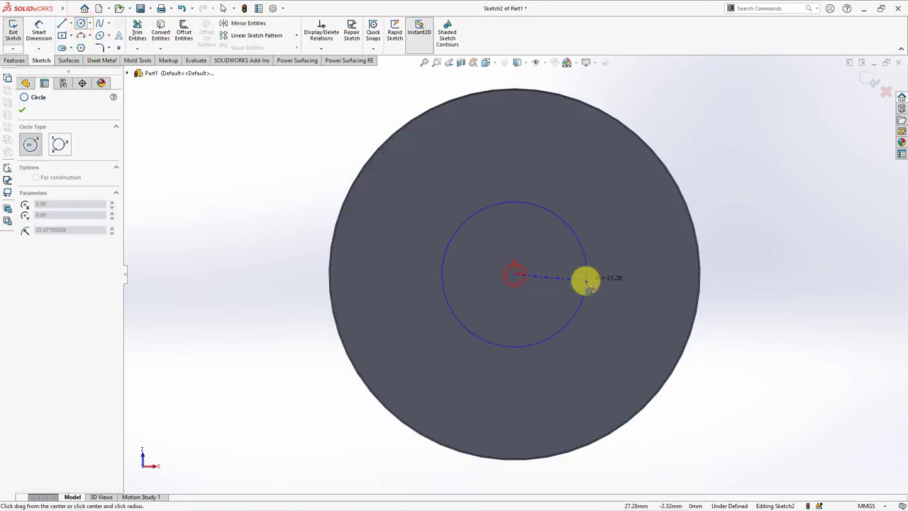
left_click(622, 276)
key("Escape")
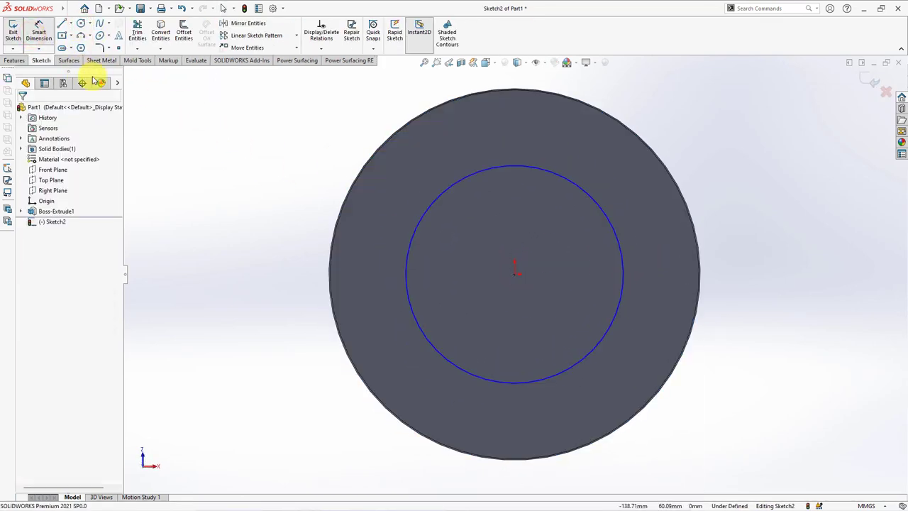
left_click(515, 168)
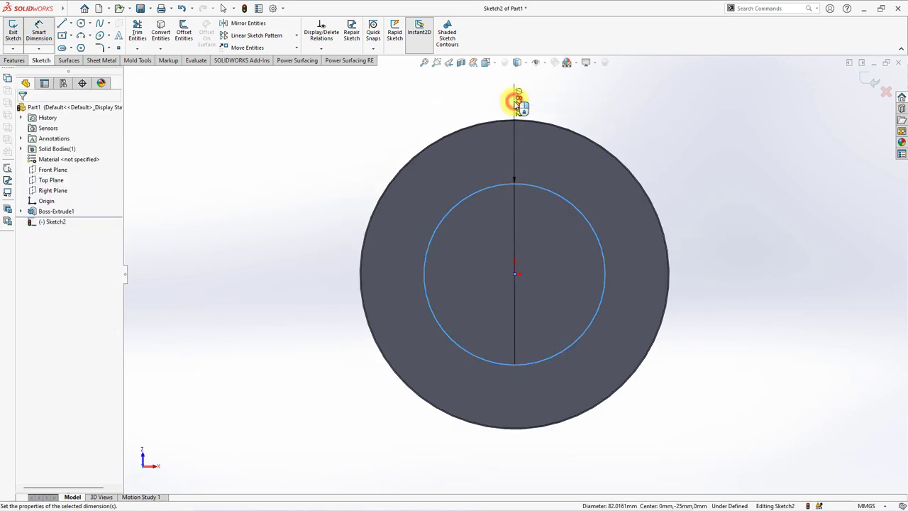
left_click(517, 101)
left_click(473, 89)
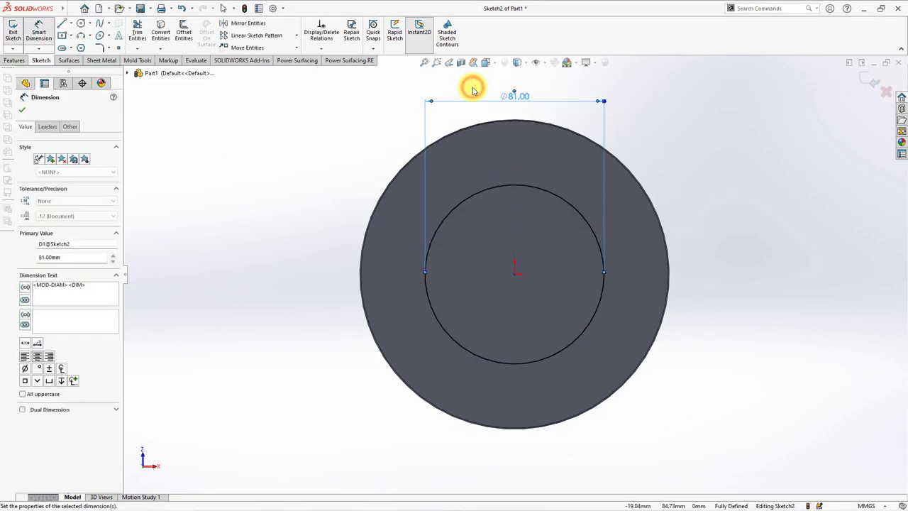
left_click(22, 110)
- Extrude-cut the circle 21.5 mm deep with a 2° draft
left_click(17, 61)
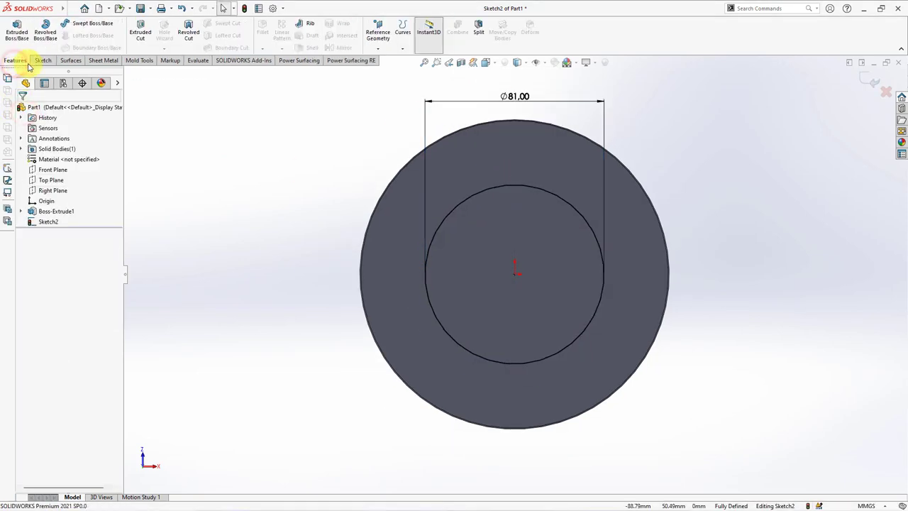
left_click(140, 32)
type("21.5")
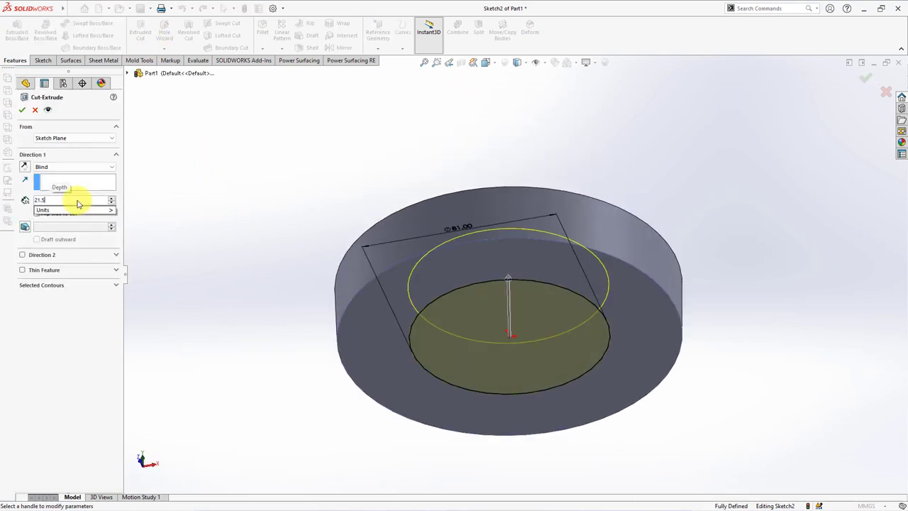
key("Return")
left_click(24, 227)
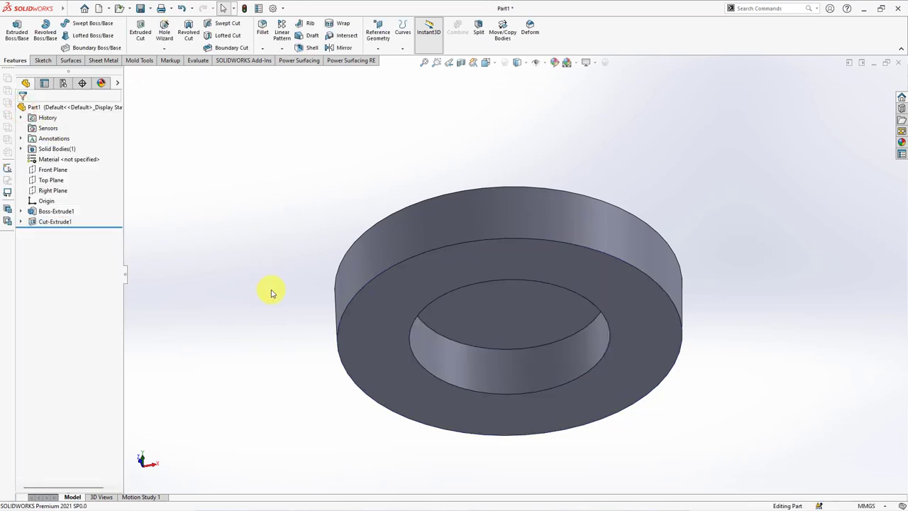
- Sketch a 56 mm diameter circle at the origin on the recess floor
left_click(497, 290)
left_click(537, 263)
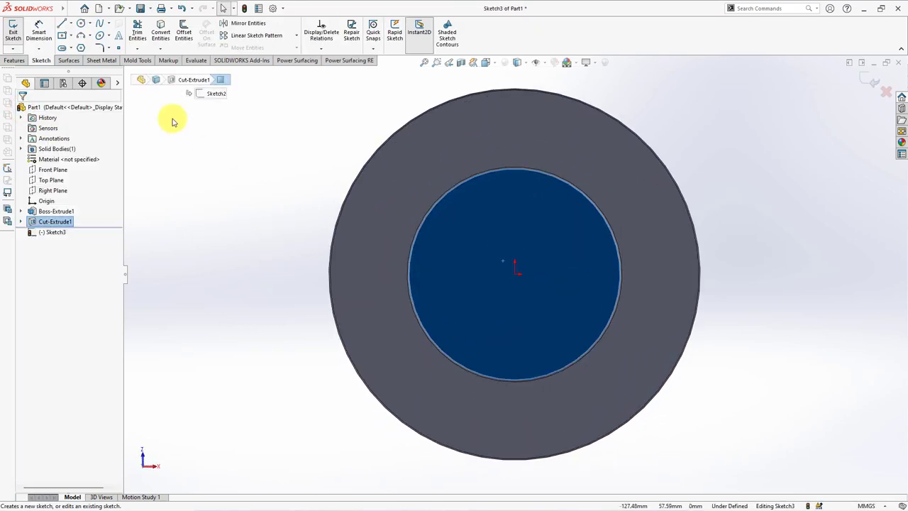
left_click(80, 23)
left_click_drag(515, 272, 559, 278)
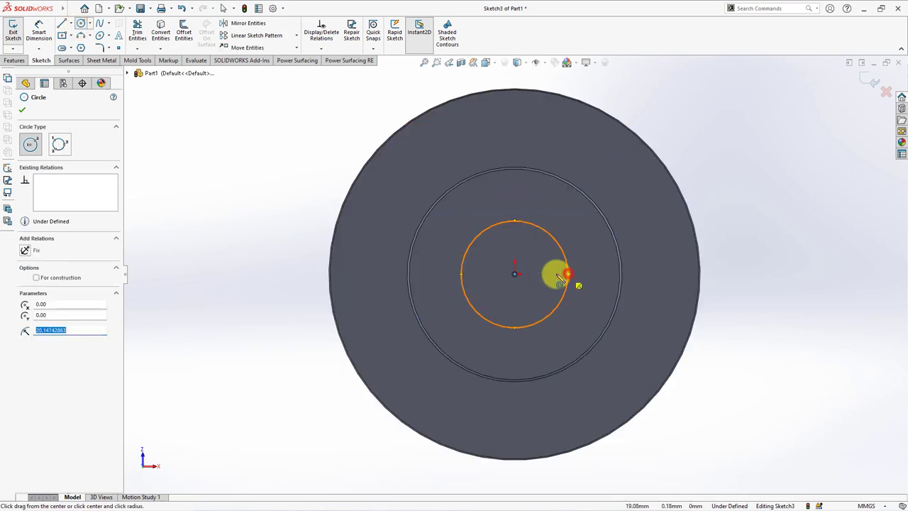
left_click(39, 32)
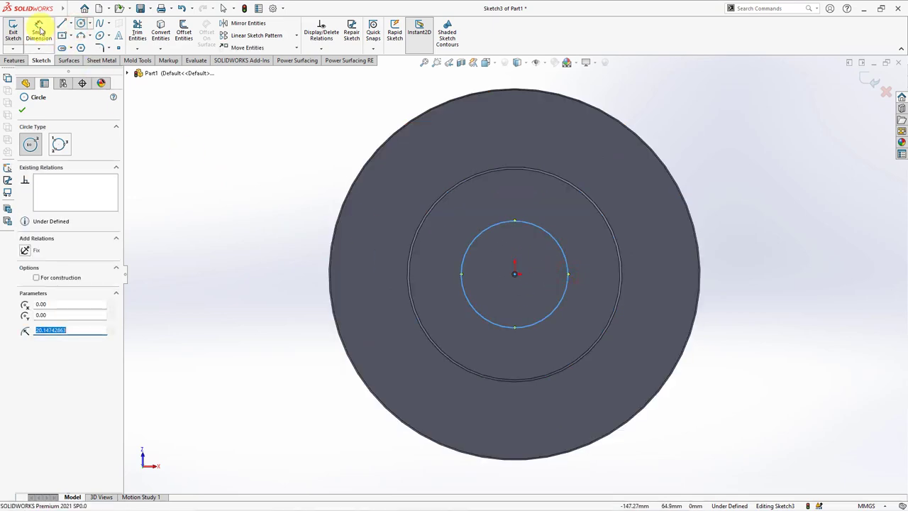
left_click(530, 227)
left_click(523, 135)
type("56")
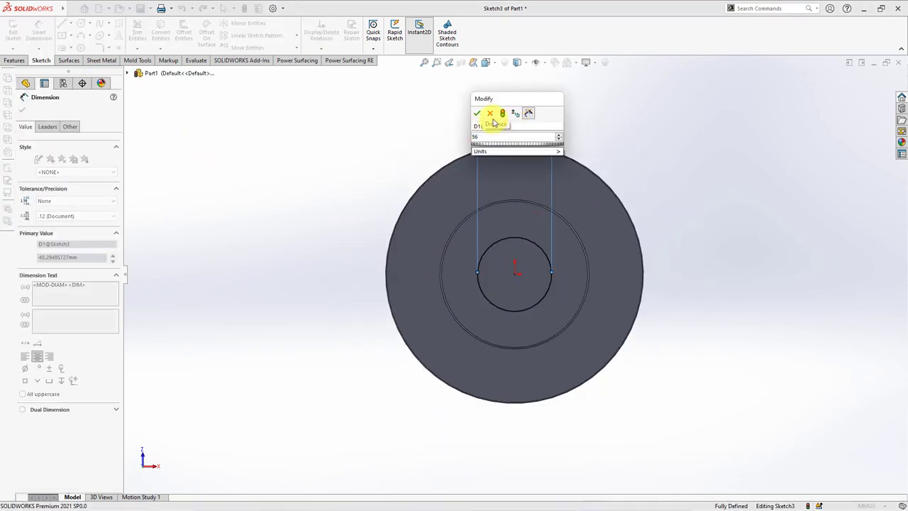
left_click(479, 113)
mouse_move(432, 138)
middle_mouse_down()
mouse_move(390, 126)
mouse_move(309, 177)
middle_mouse_up()
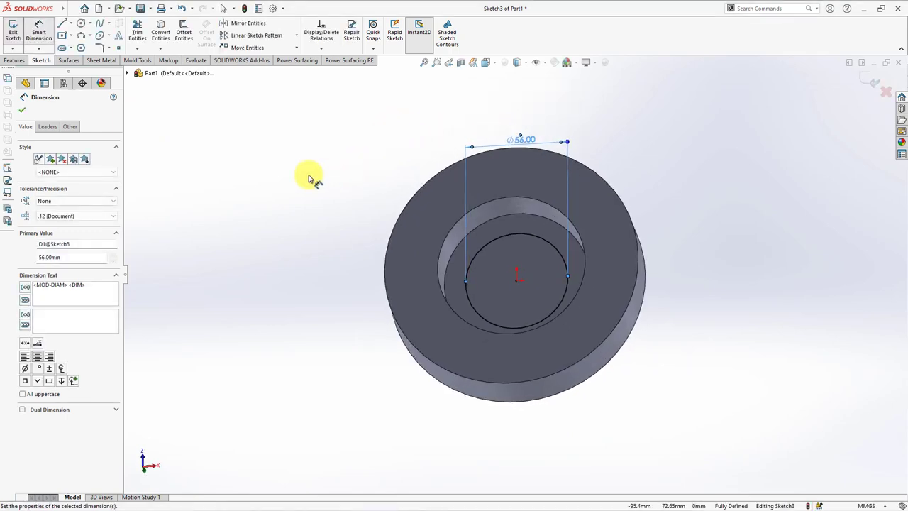
left_click(22, 112)
- Extrude the 56 mm circle 18 mm into a boss with a 3° draft
left_click(14, 60)
left_click(17, 32)
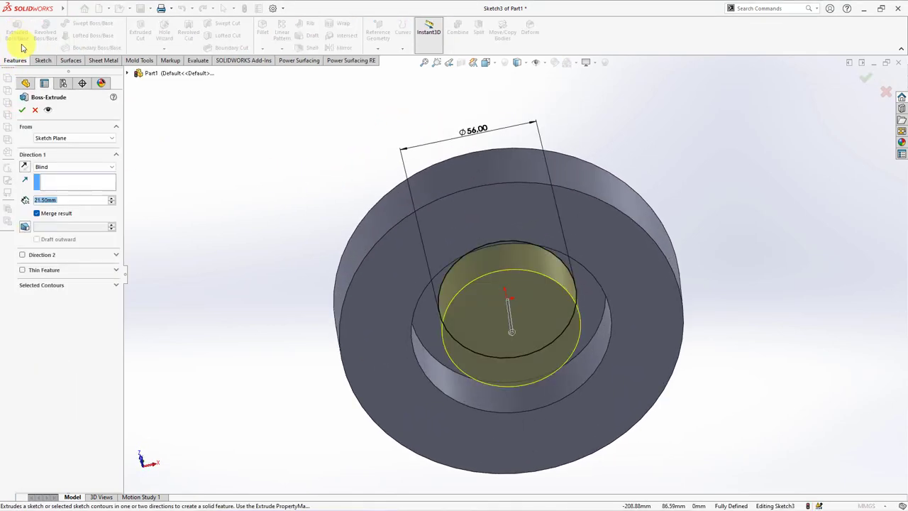
type("18")
key("Tab")
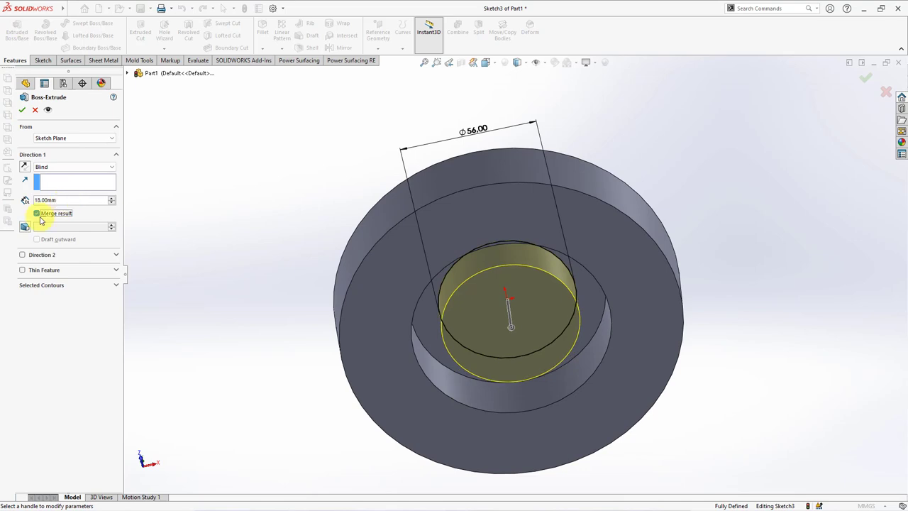
left_click(26, 228)
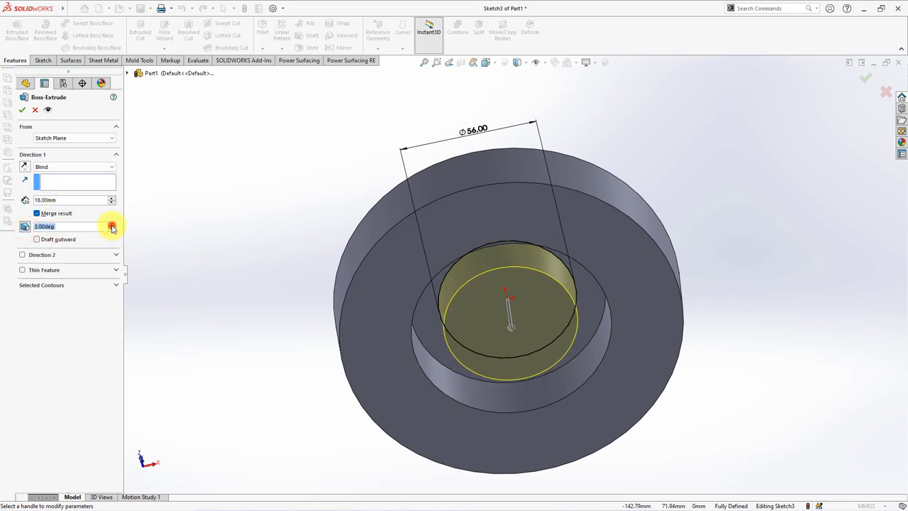
left_click(24, 112)
middle_click_drag(211, 215, 265, 231)
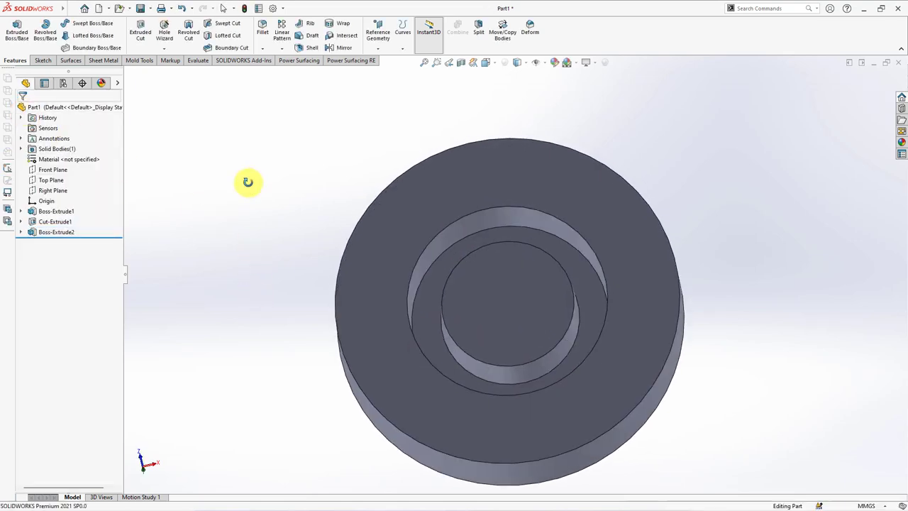
- Fillet the pocket's top rim at 5 mm and the central boss's top edge at 4.5 mm
left_click(262, 28)
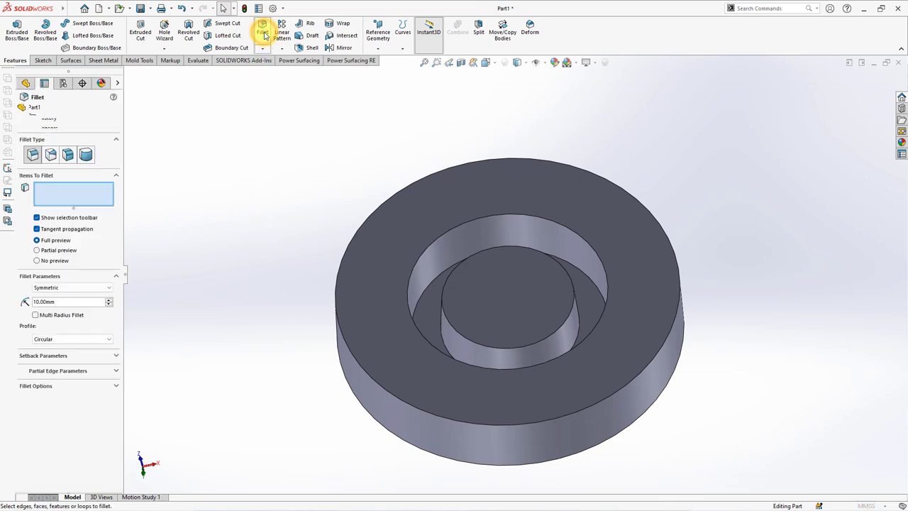
type("5")
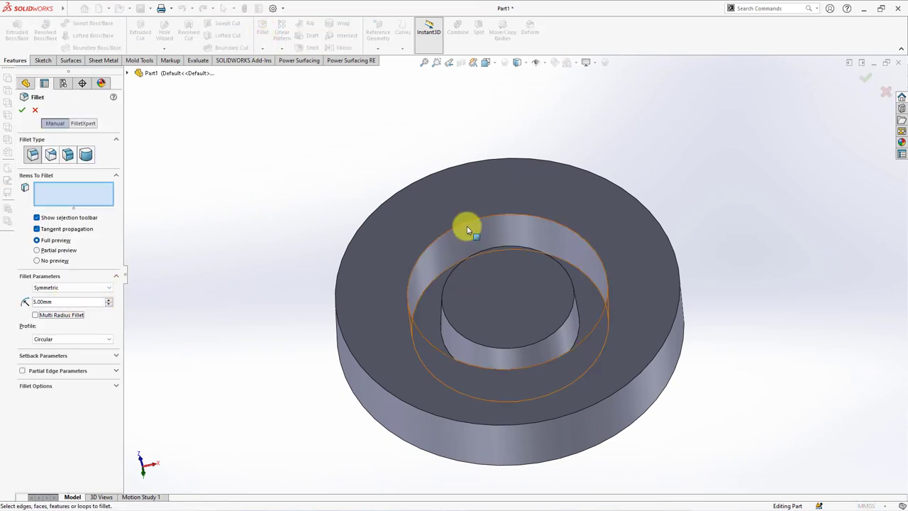
left_click(462, 227)
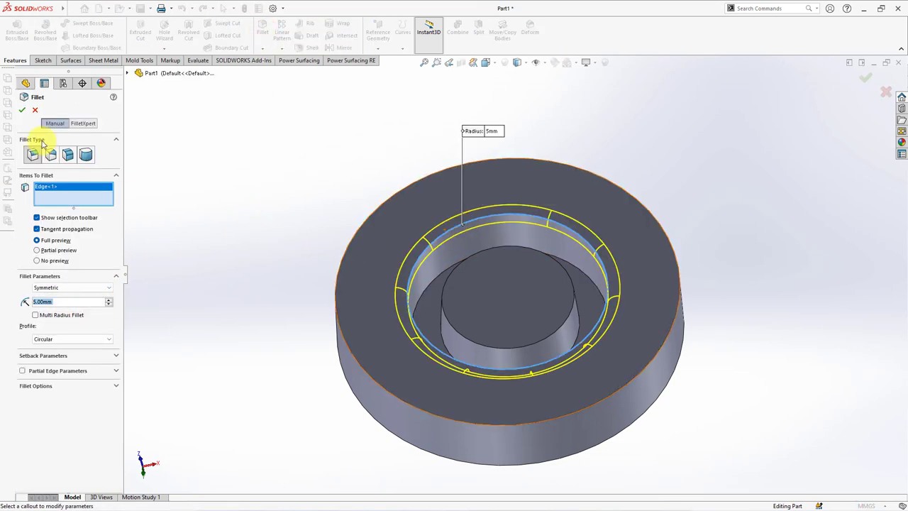
left_click(262, 32)
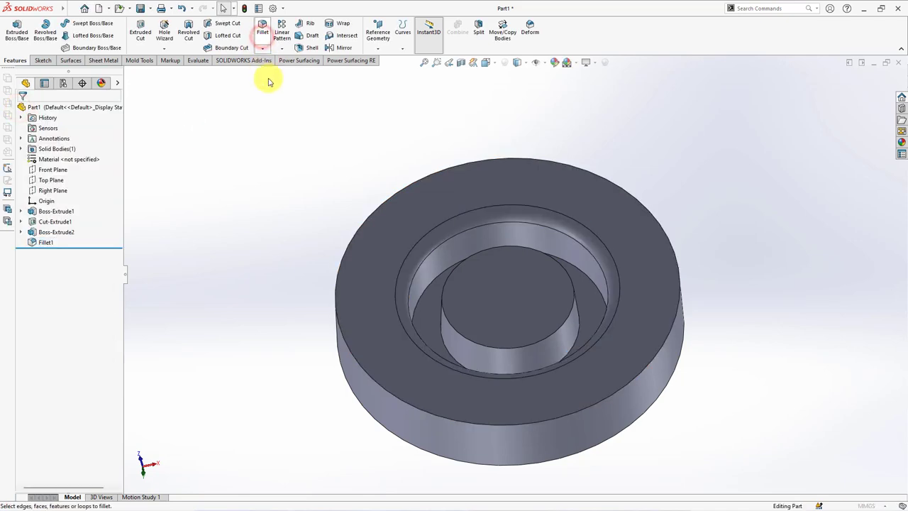
type("4.5")
left_click(238, 192)
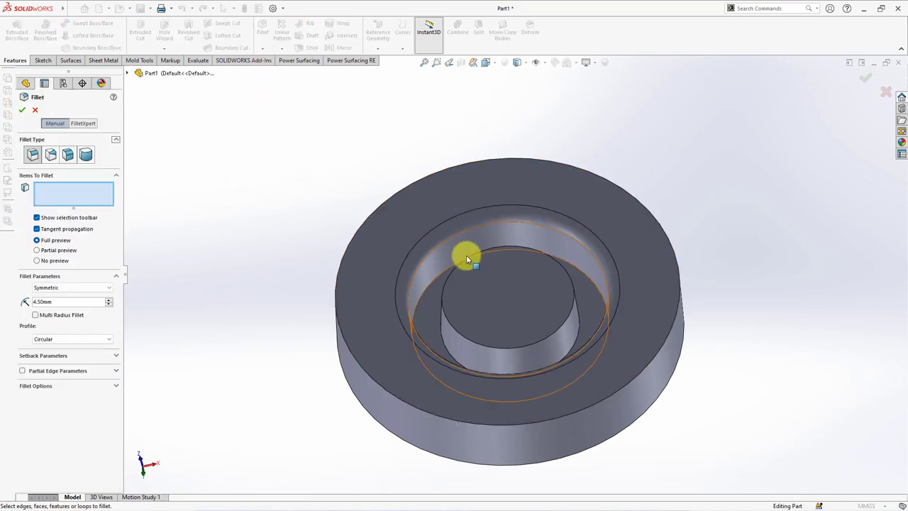
left_click(457, 271)
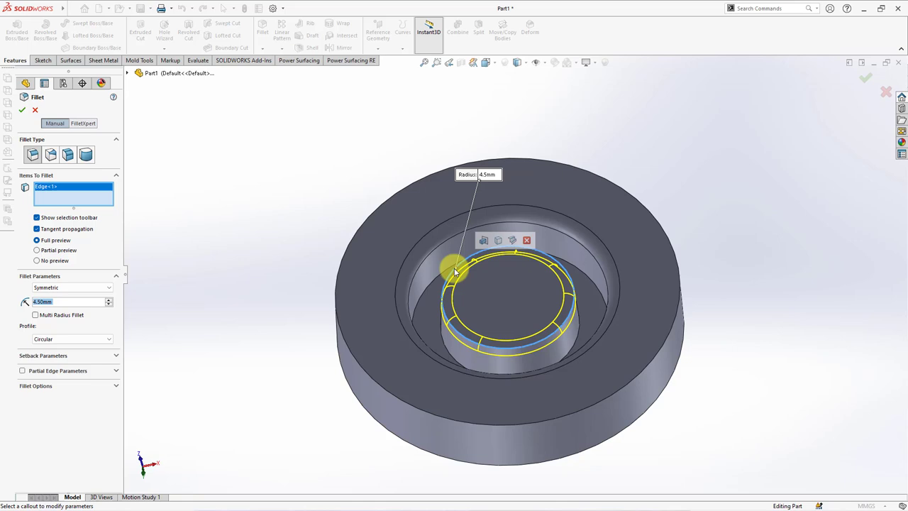
left_click(22, 110)
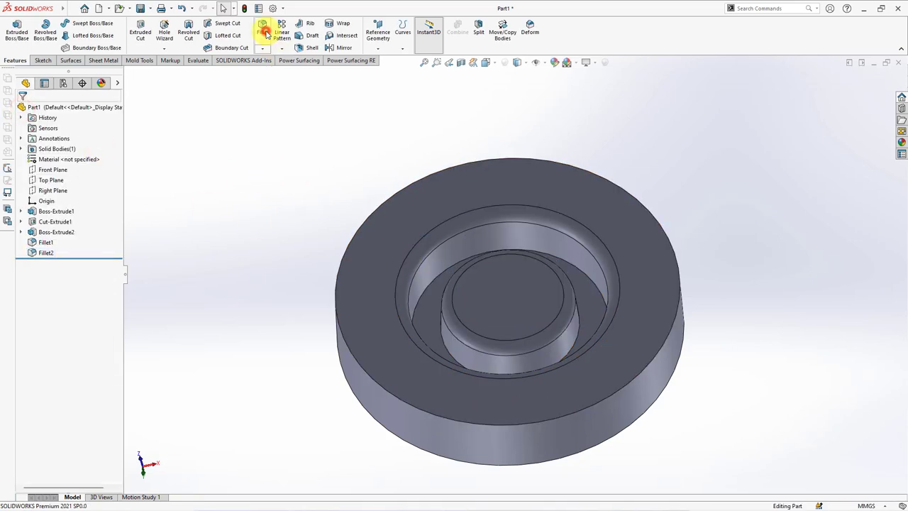
- Add an 11 mm fillet to the disc's outer top edge
left_click(263, 30)
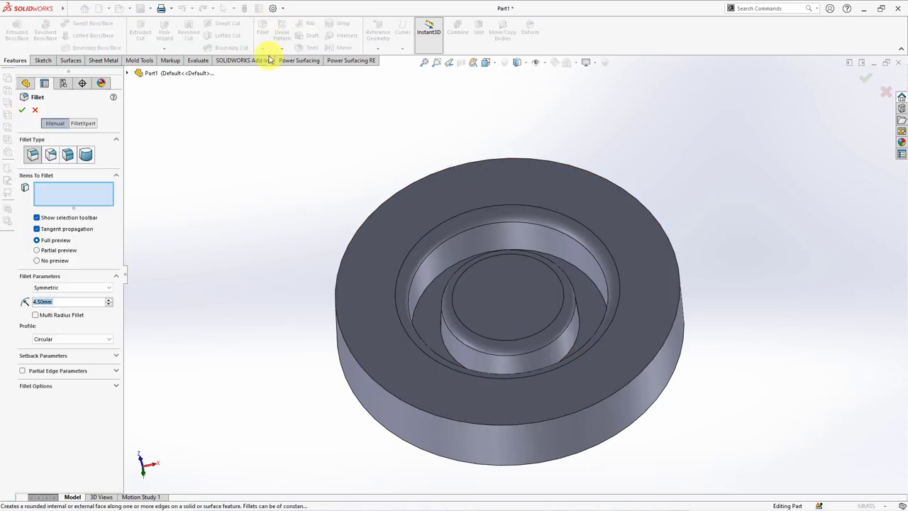
left_click(346, 250)
left_click(21, 111)
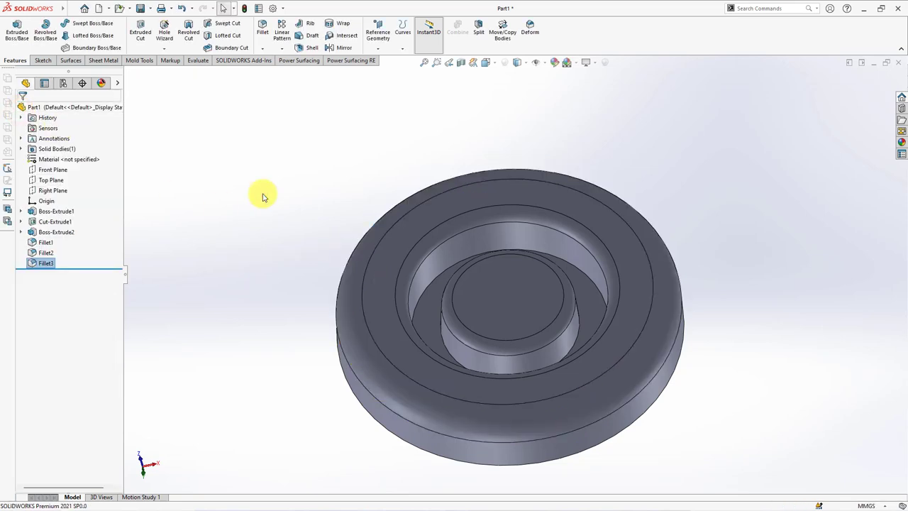
- Open a Front Plane sketch in hidden-lines view and draw a vertical centerline down from the origin
left_click(52, 171)
left_click(64, 157)
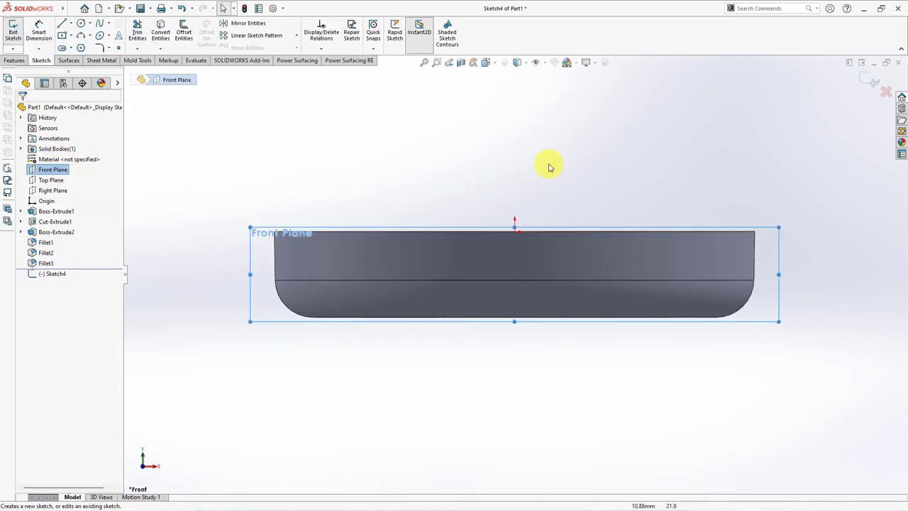
left_click(520, 66)
left_click(521, 126)
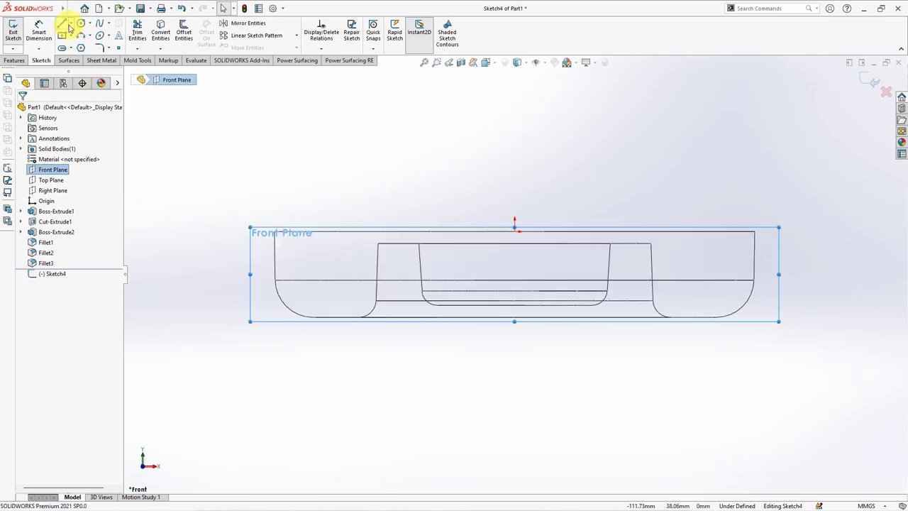
left_click(70, 23)
left_click(78, 48)
left_click(515, 230)
left_click(515, 317)
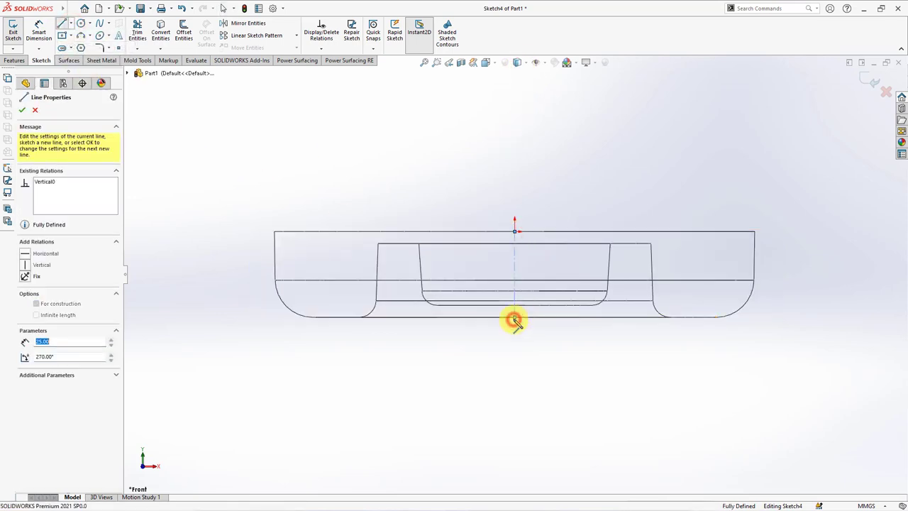
right_click(515, 318)
left_click(528, 329)
- Convert the outer profile, pocket rim, pocket wall and boss wall edges into sketch lines
left_click(161, 29)
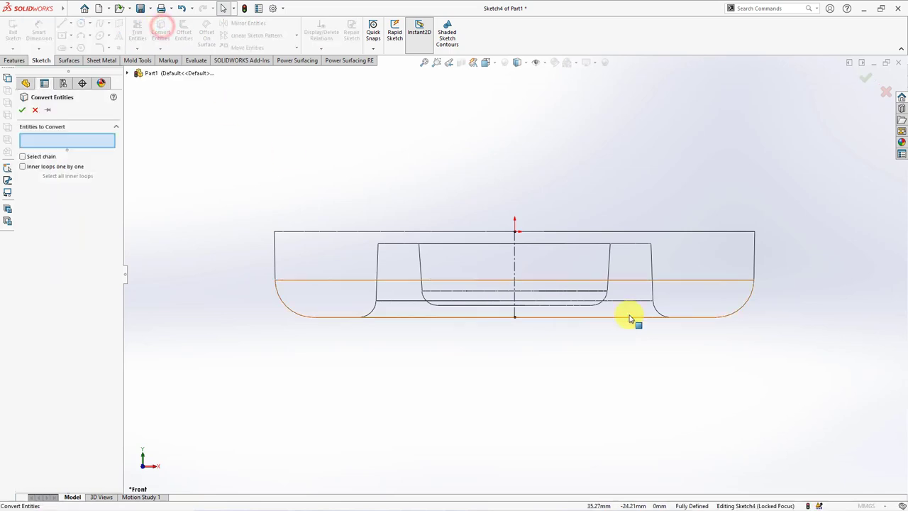
left_click(608, 257)
left_click(627, 246)
left_click(652, 273)
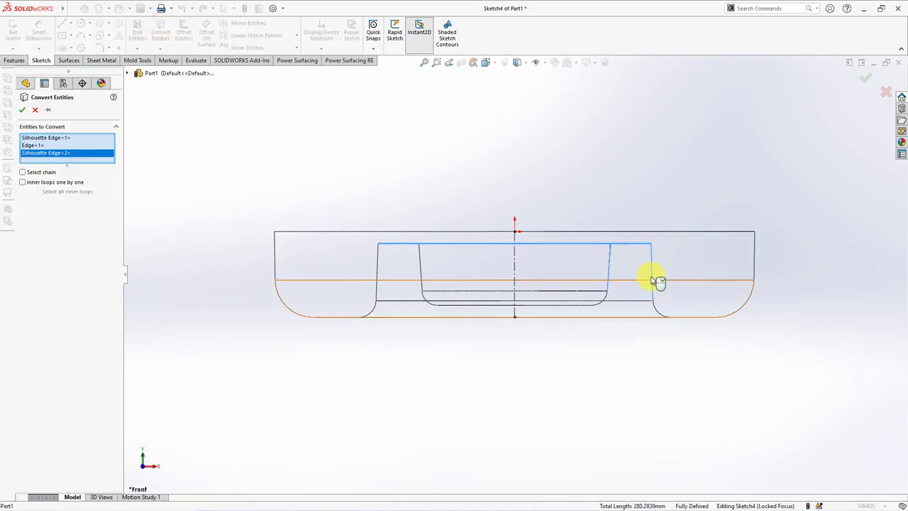
left_click(655, 309)
right_click(607, 298)
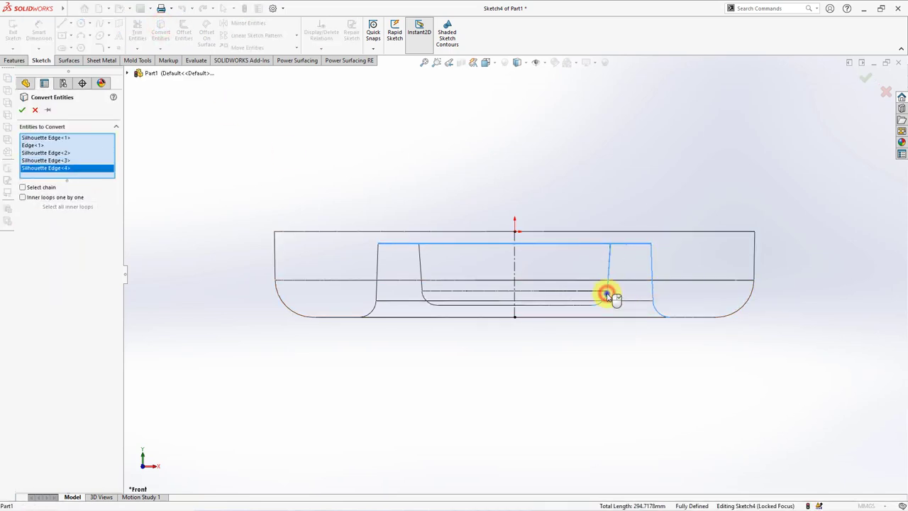
- Draw a sloping line starting from the inner arc's end
left_click(62, 26)
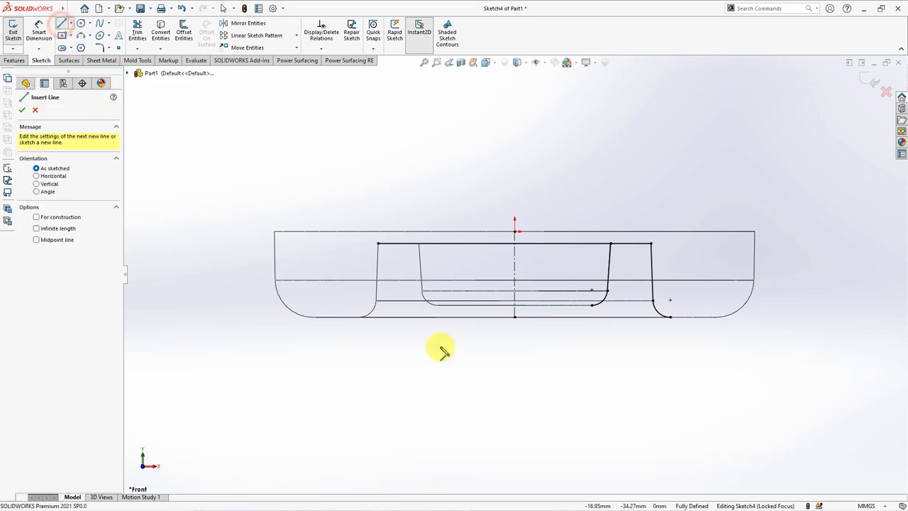
left_click(595, 304)
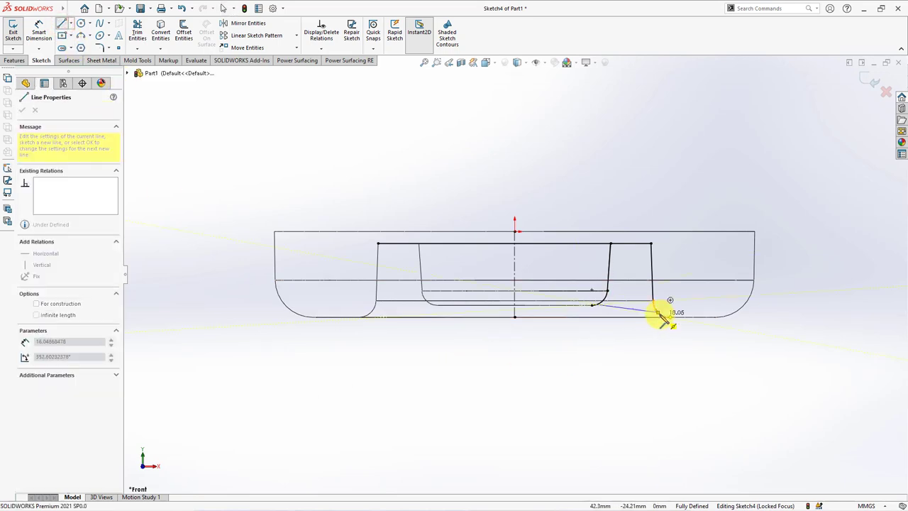
scroll(662, 310, "down", 3)
right_click(634, 306)
left_click(653, 312)
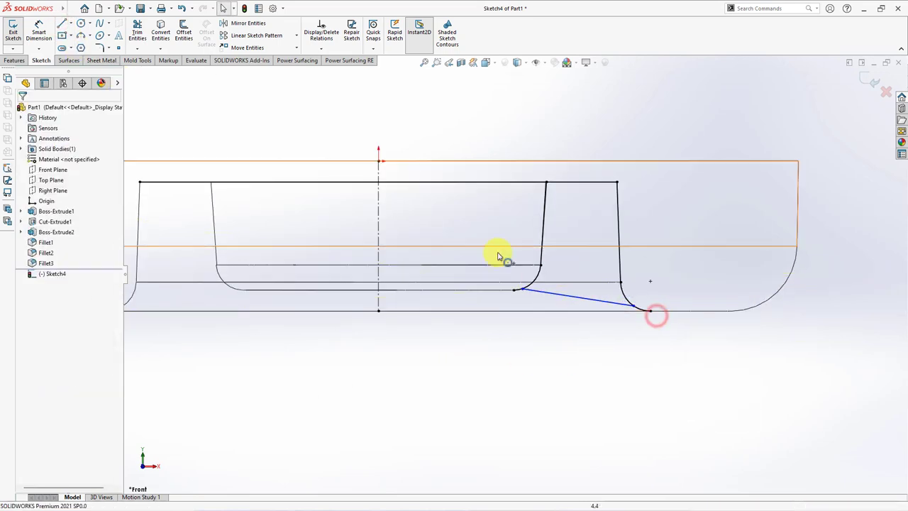
- Dimension the sloped line's angle to the bottom edge and its 23.40 mm offset from the centerline
left_click(612, 310)
key("d")
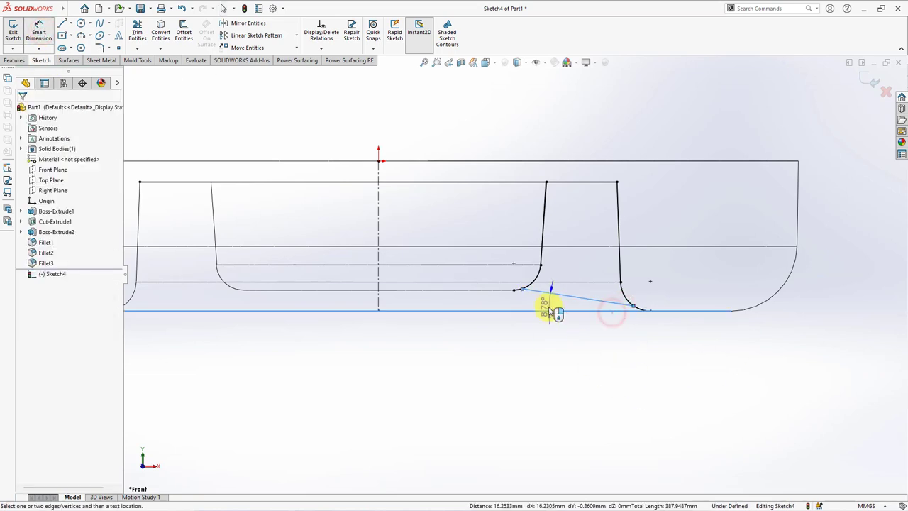
left_click(546, 309)
type("8")
left_click(505, 293)
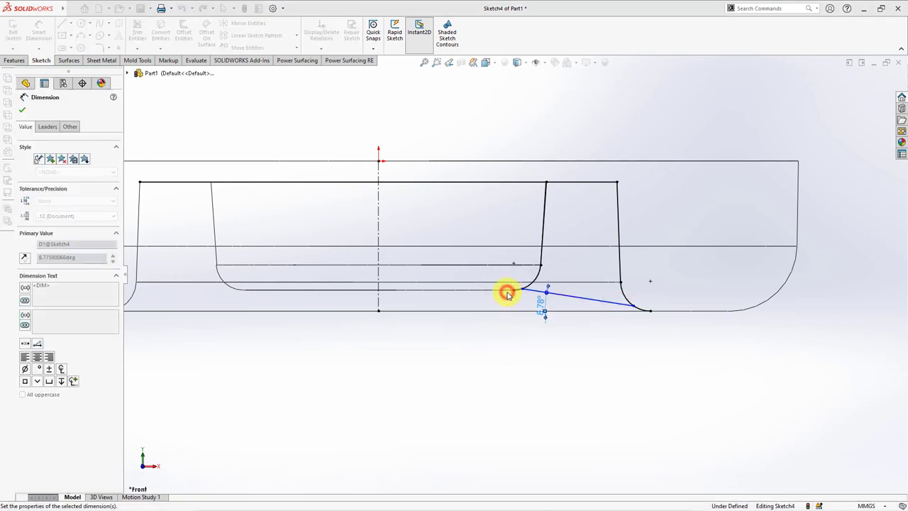
left_click(517, 290)
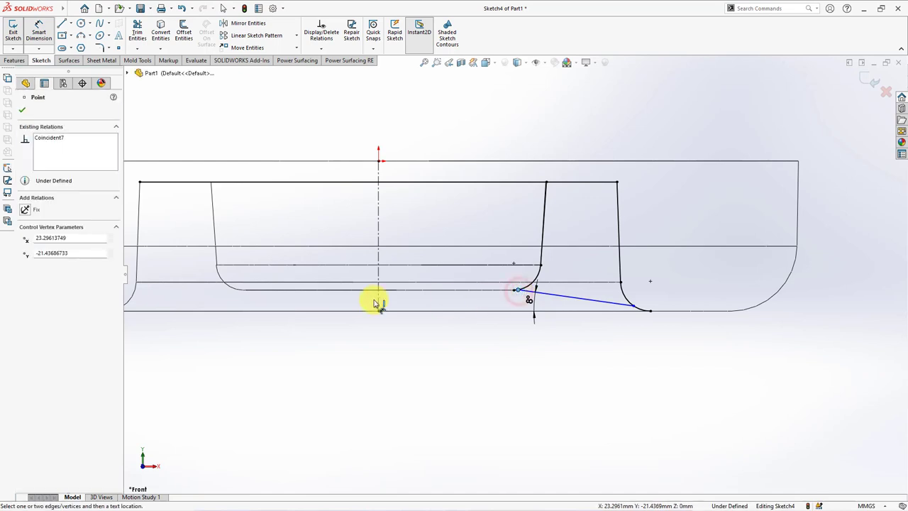
left_click(378, 304)
left_click(454, 336)
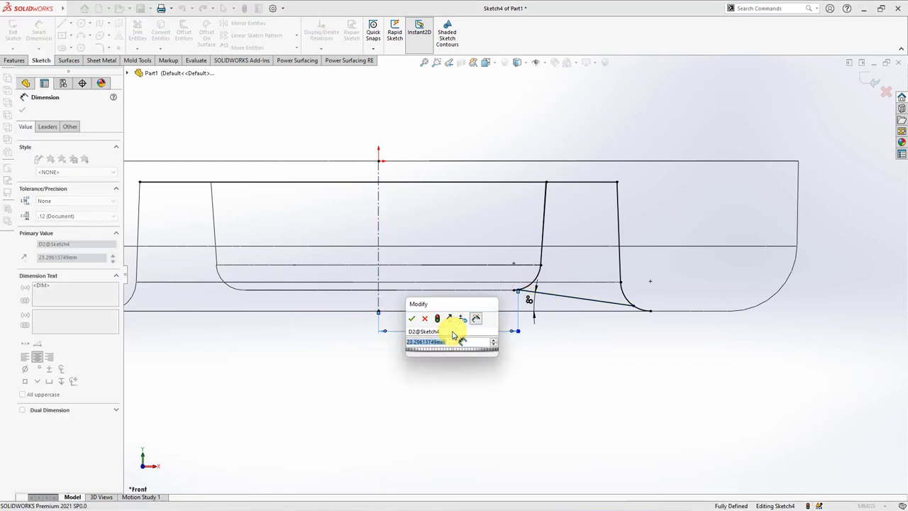
type("23.4")
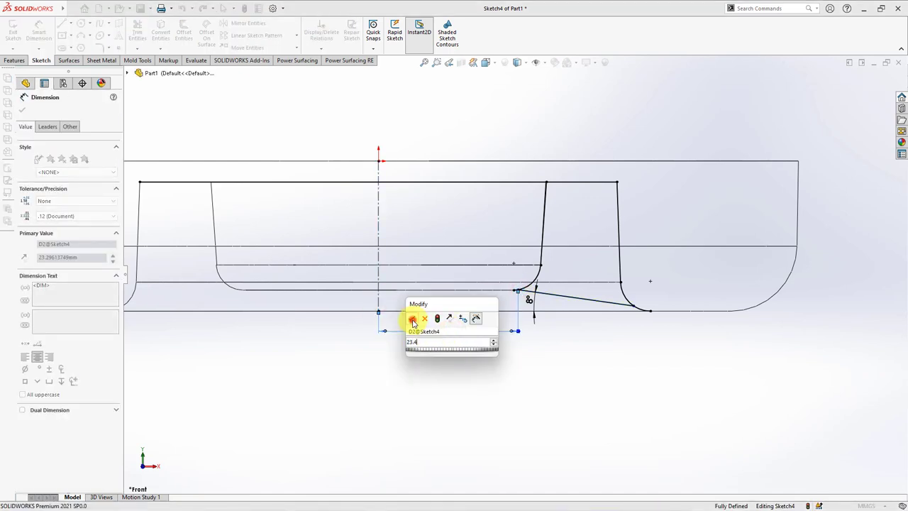
left_click(412, 320)
key("Escape")
left_click(137, 32)
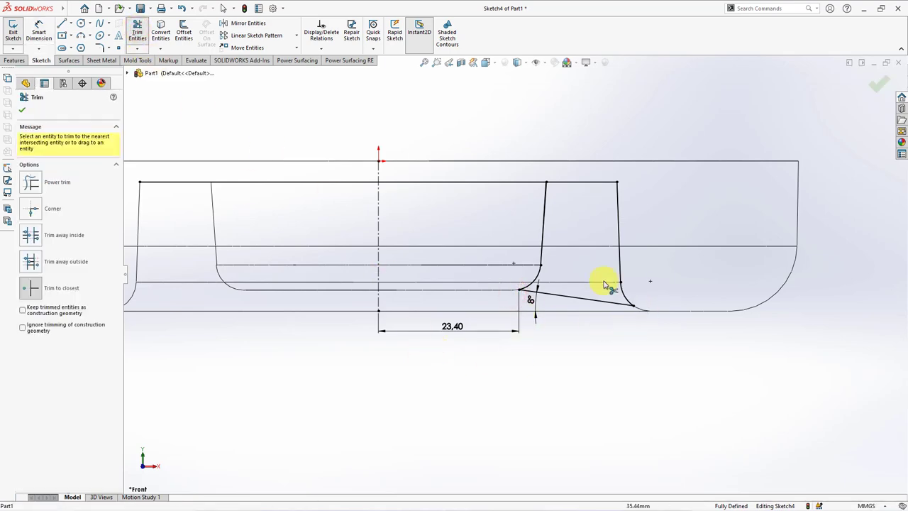
mouse_move(517, 206)
middle_mouse_down()
mouse_move(487, 274)
mouse_move(429, 245)
middle_mouse_up()
- Revolve the profile 31° symmetrically about the sketch plane to form the ramped groove
left_click(22, 110)
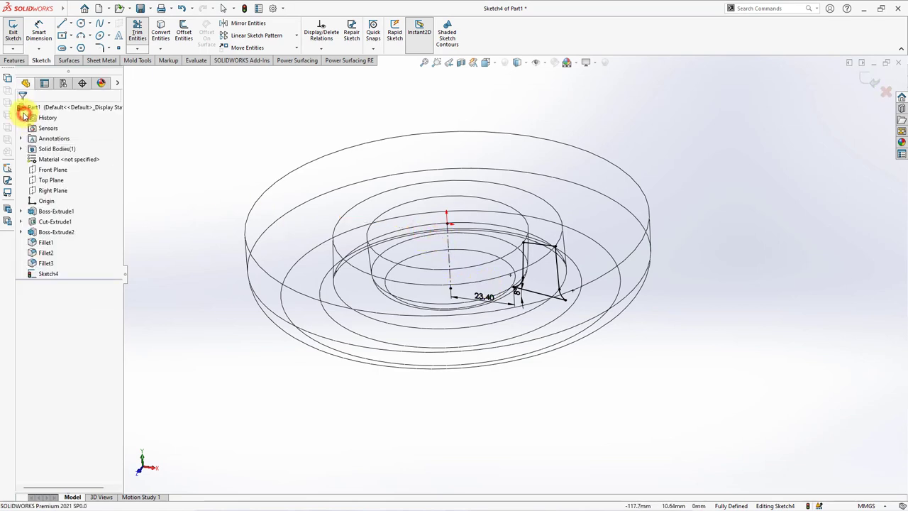
left_click(15, 61)
left_click(45, 34)
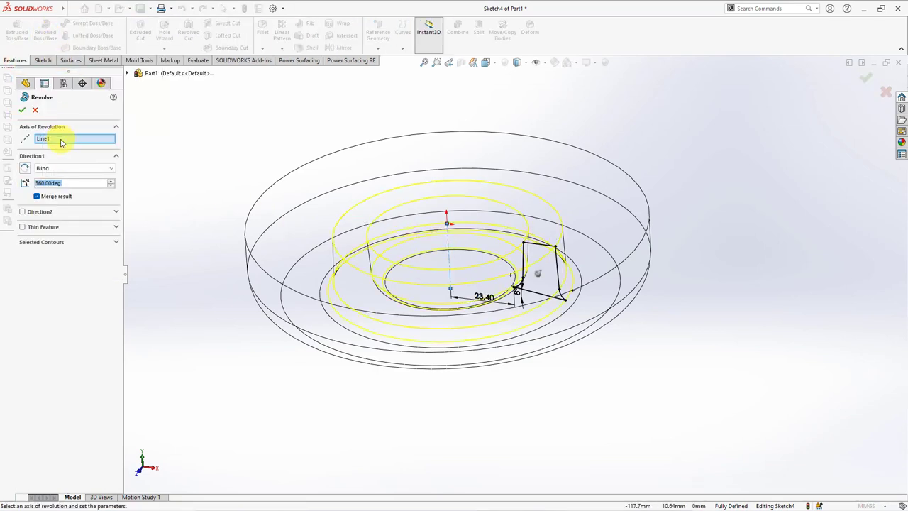
left_click(63, 168)
left_click(63, 203)
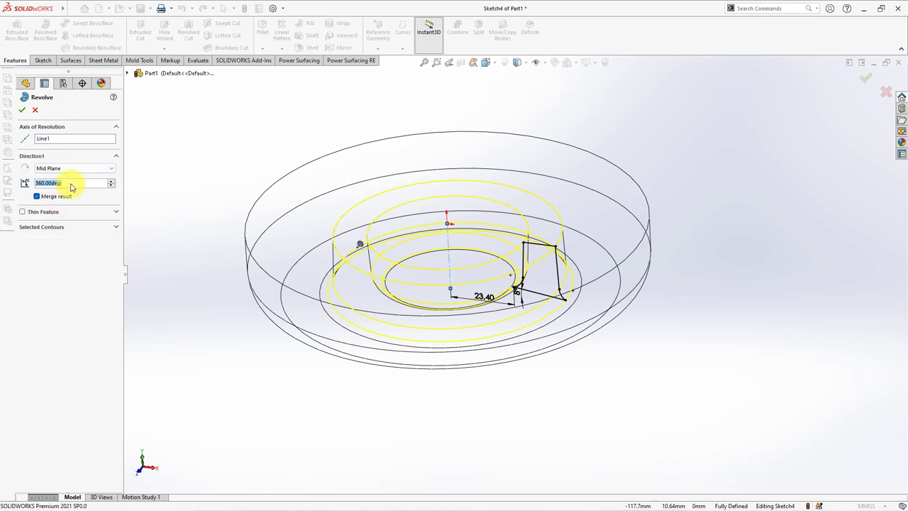
type("31")
key("Return")
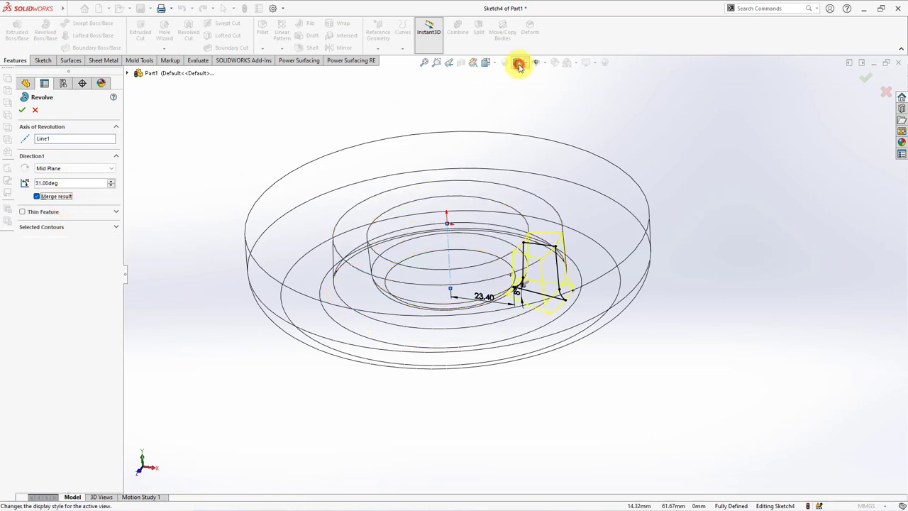
left_click(517, 62)
left_click(518, 78)
mouse_move(526, 142)
middle_mouse_down()
mouse_move(575, 137)
mouse_move(560, 170)
mouse_move(338, 205)
middle_mouse_up()
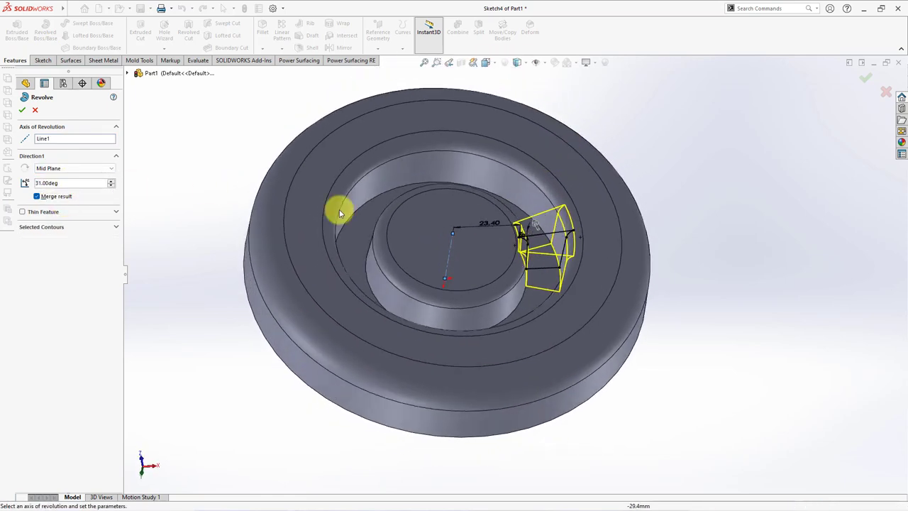
left_click(22, 112)
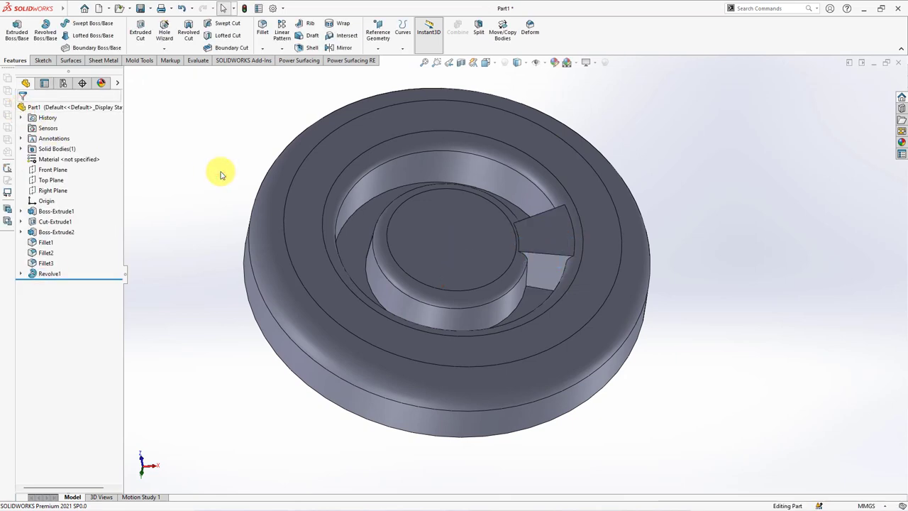
- Add a 5° parting-line draft on both wedge edges, pulling from the flat ring face
left_click(312, 36)
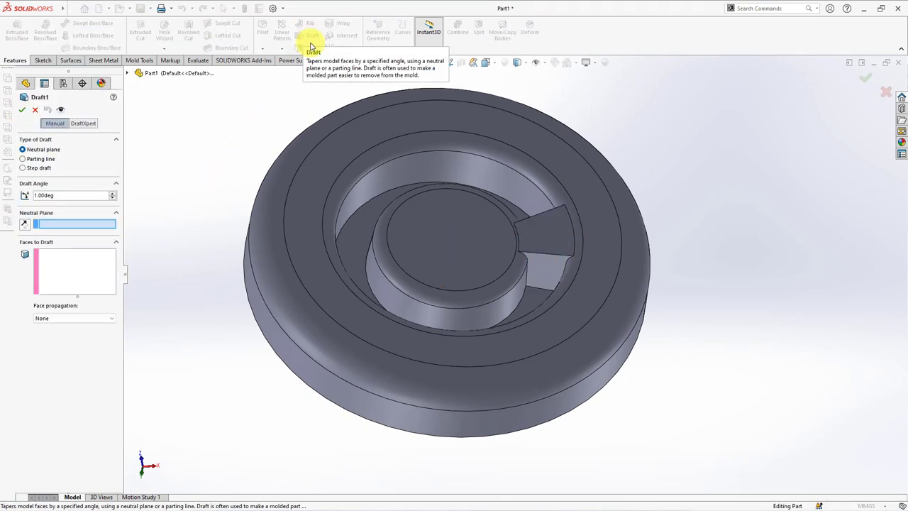
left_click(607, 234)
left_click(40, 160)
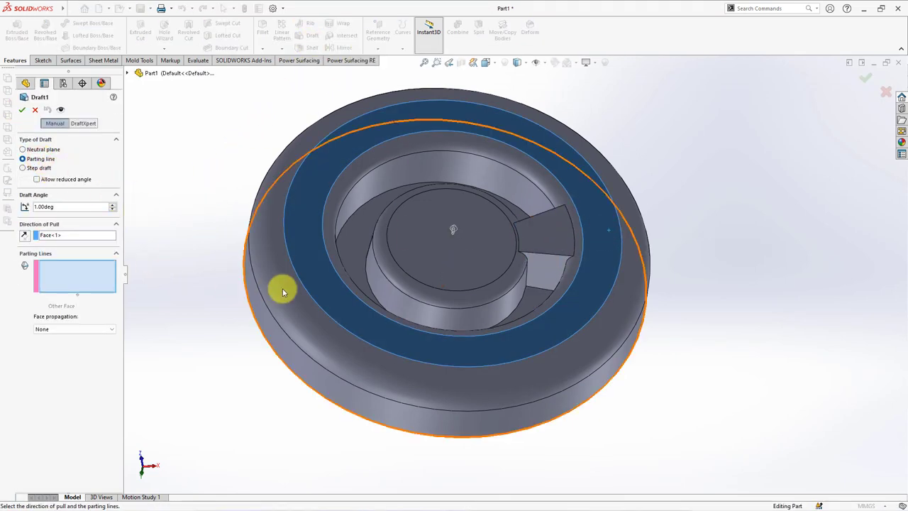
left_click(559, 256)
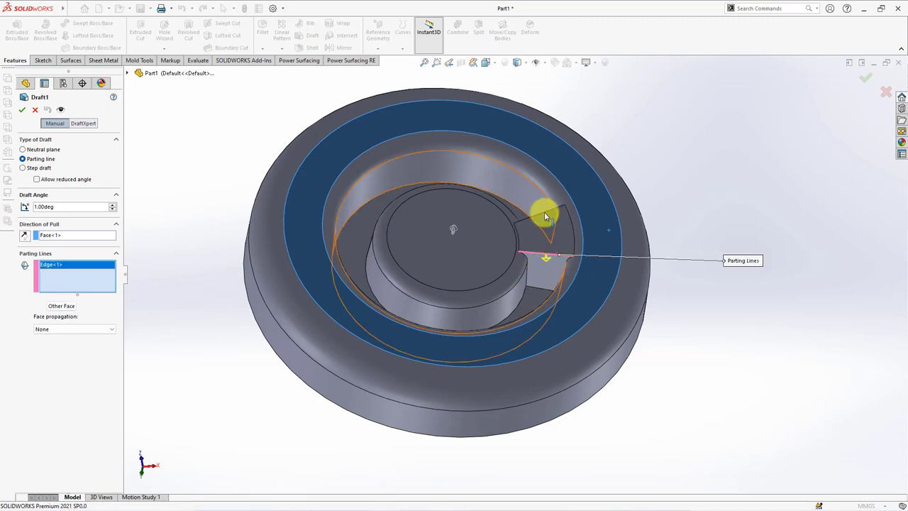
left_click(545, 219)
mouse_move(547, 223)
middle_mouse_down()
mouse_move(587, 309)
mouse_move(336, 286)
middle_mouse_up()
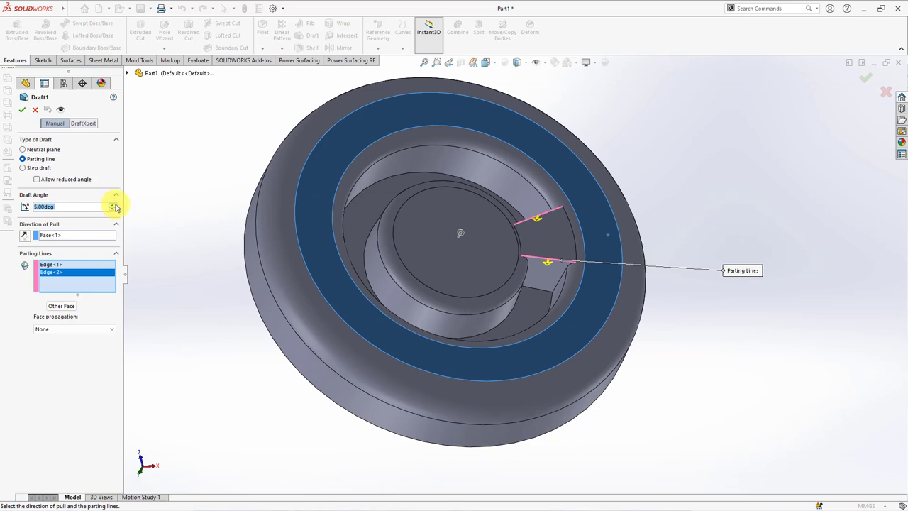
left_click(22, 109)
middle_click_drag(188, 195, 191, 222)
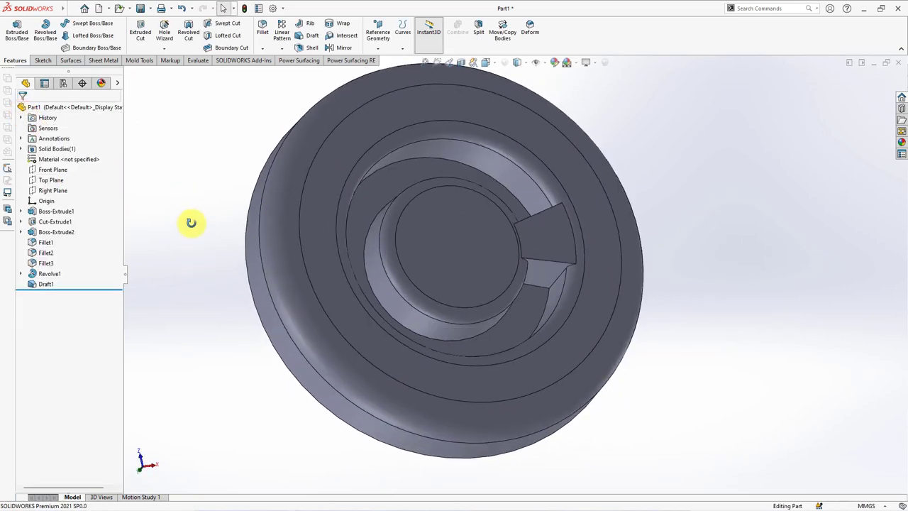
- Round one wedge edge with a 3 mm fillet
left_click(266, 31)
key("Return")
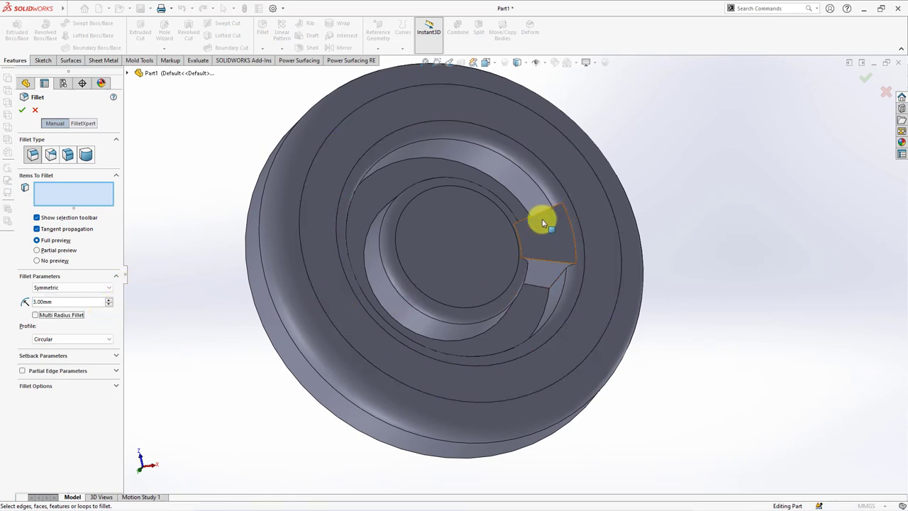
left_click(541, 215)
right_click(548, 264)
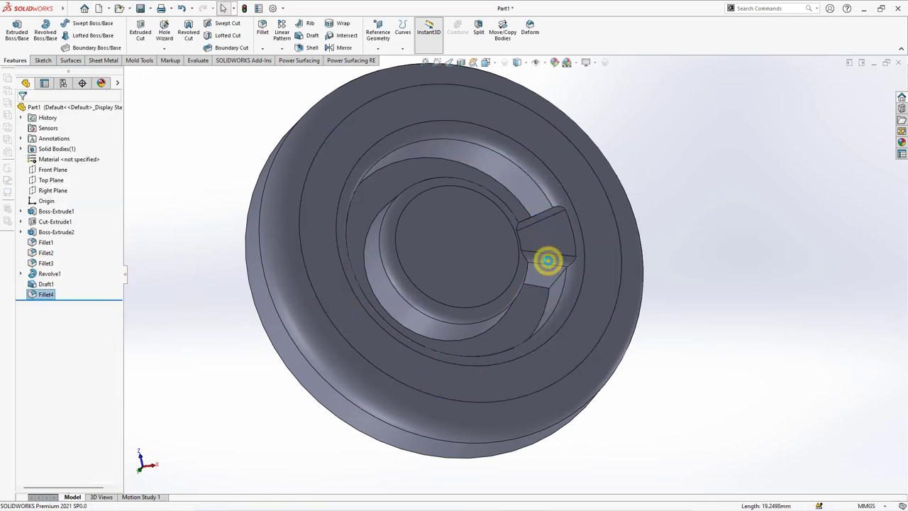
- Fillet two groove edges at 1.5 mm
left_click(261, 33)
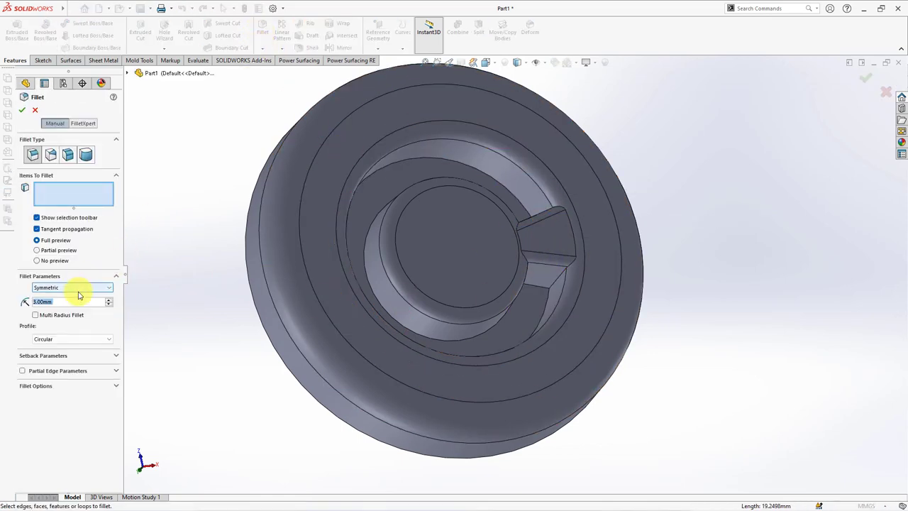
left_click(75, 194)
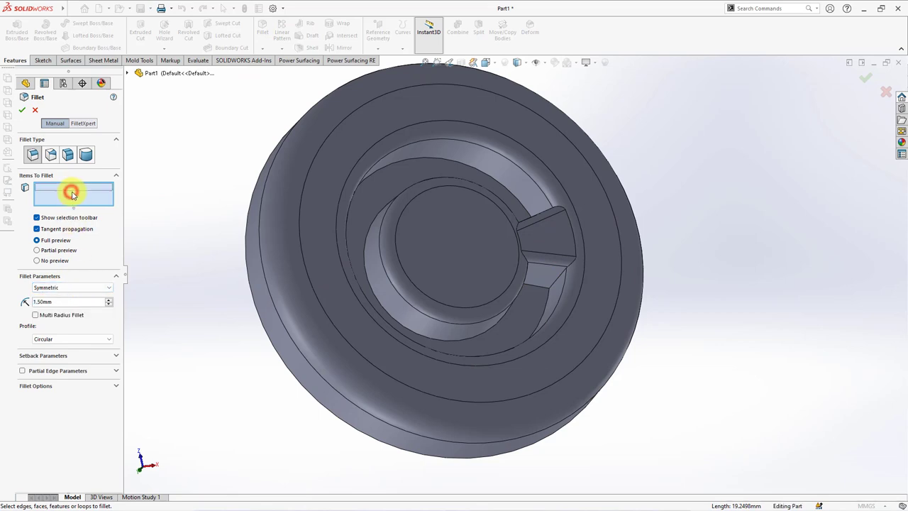
left_click(522, 325)
right_click(485, 318)
left_click(198, 173)
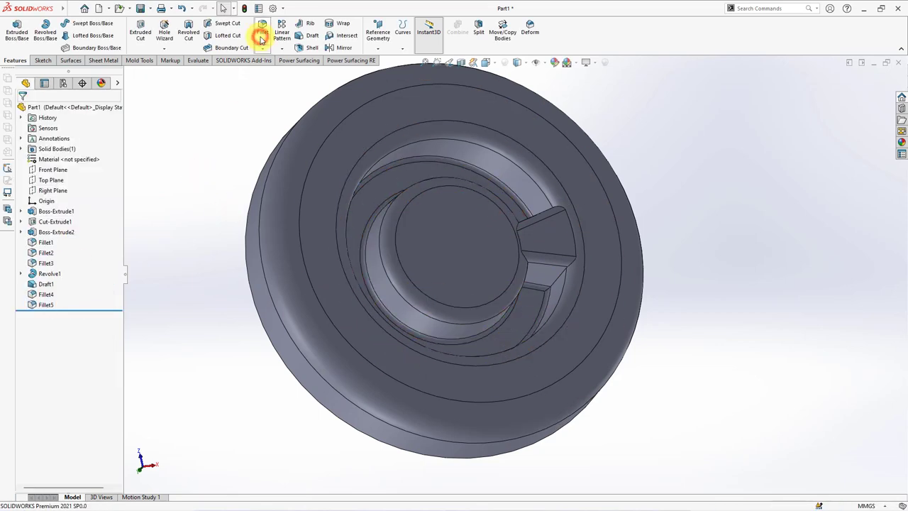
- Round the wedge edges with a 1 mm fillet
left_click(261, 37)
type("1.00mm")
key("Return")
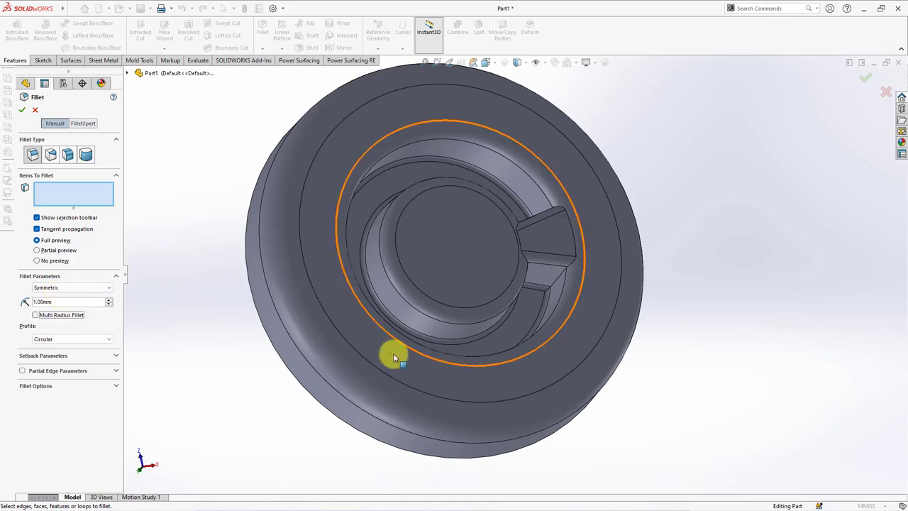
mouse_move(391, 354)
middle_mouse_down()
mouse_move(496, 294)
mouse_move(535, 303)
mouse_move(531, 284)
mouse_move(560, 288)
middle_mouse_up()
left_click(521, 275)
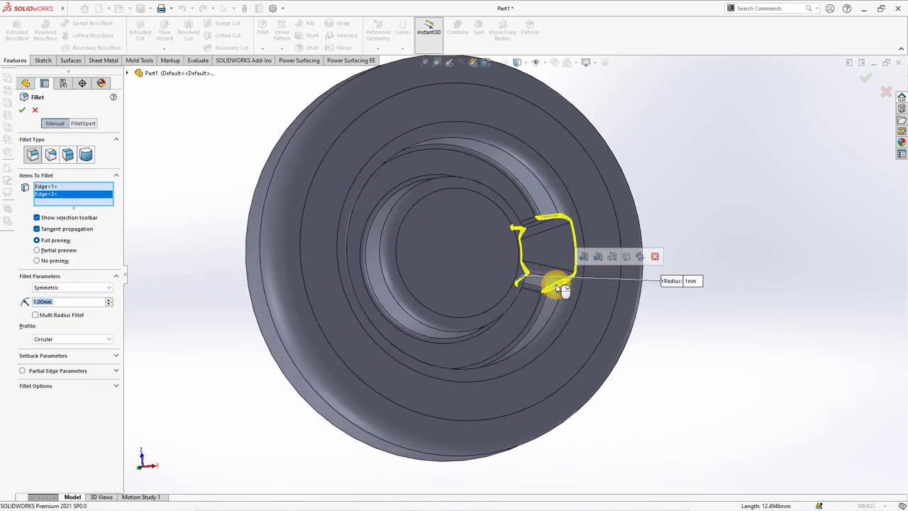
right_click(551, 284)
- Apply a 0.85 mm Shell that removes the flat disc face, with preview on
middle_click_drag(685, 326, 749, 255)
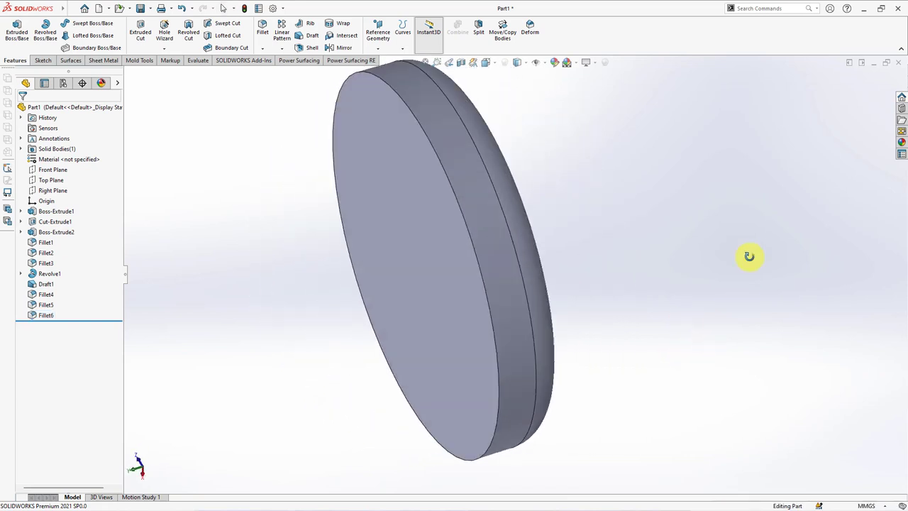
left_click(310, 47)
type("0.8")
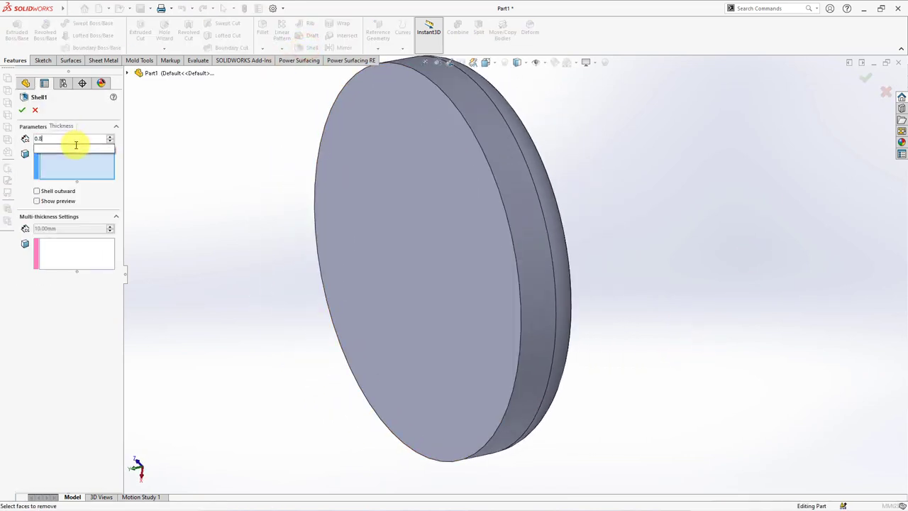
type("5mm")
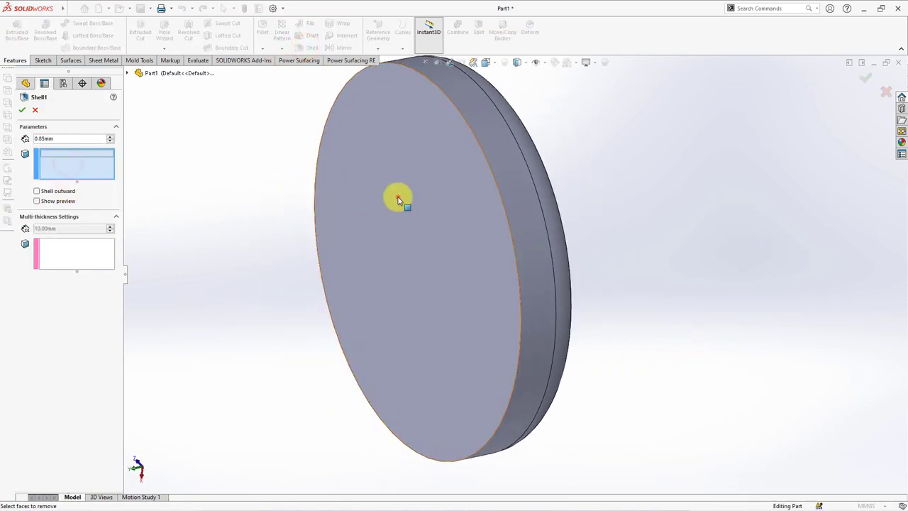
left_click(397, 196)
left_click(50, 201)
middle_click_drag(255, 177, 259, 236)
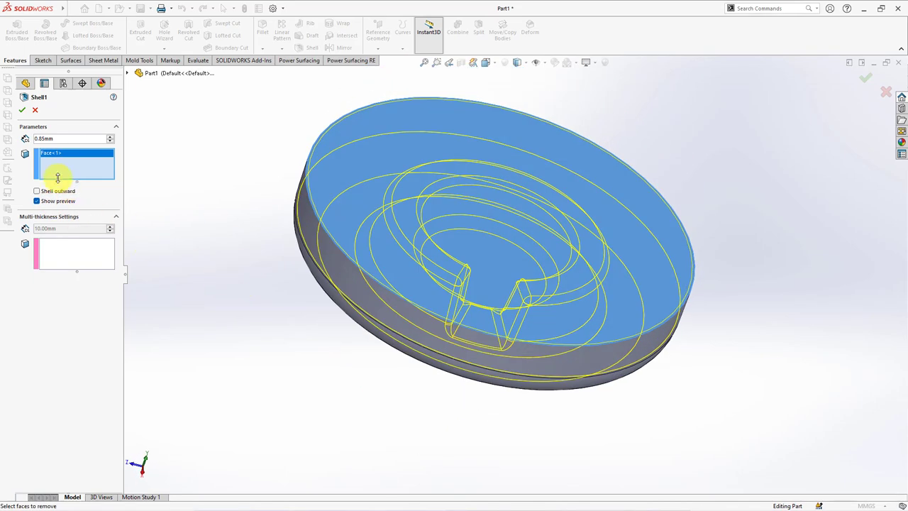
left_click(22, 113)
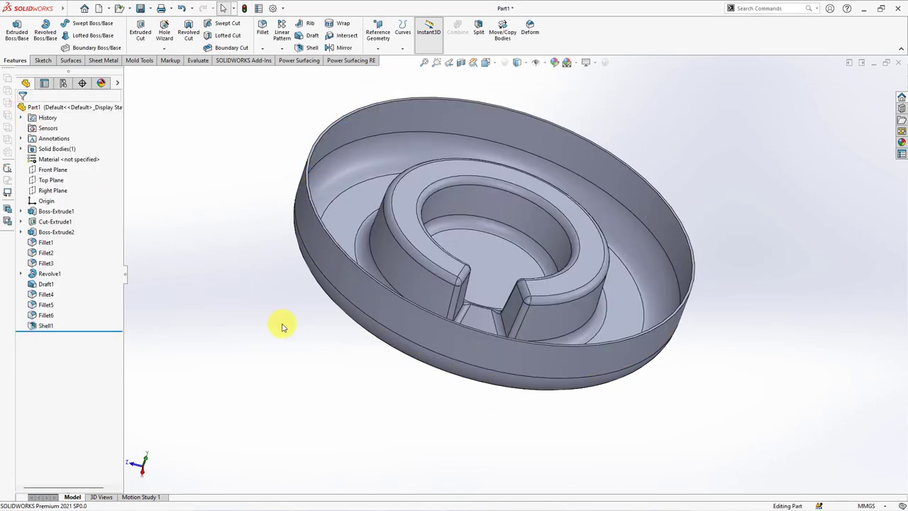
mouse_move(281, 327)
middle_mouse_down()
mouse_move(354, 219)
mouse_move(364, 415)
middle_mouse_up()
- Start a sketch on the inner ring's top face and draw a centerline from the origin outward
left_click(575, 289)
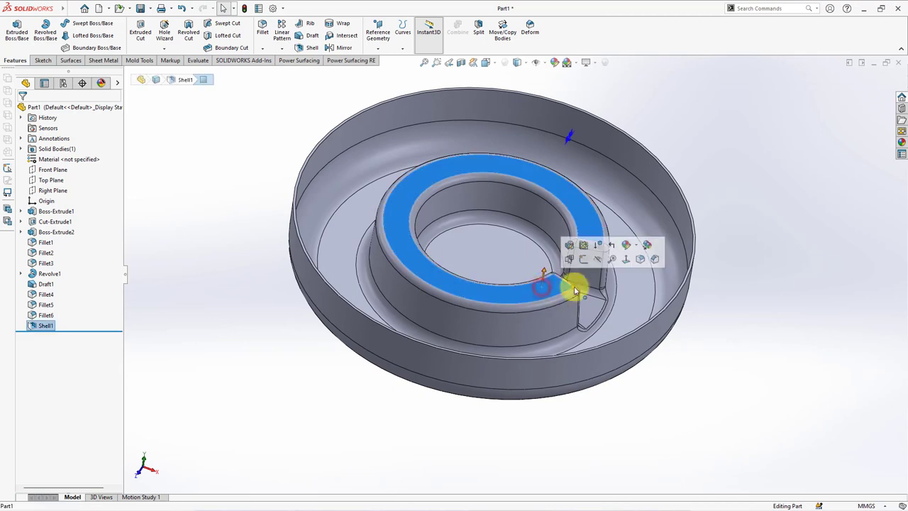
left_click(583, 258)
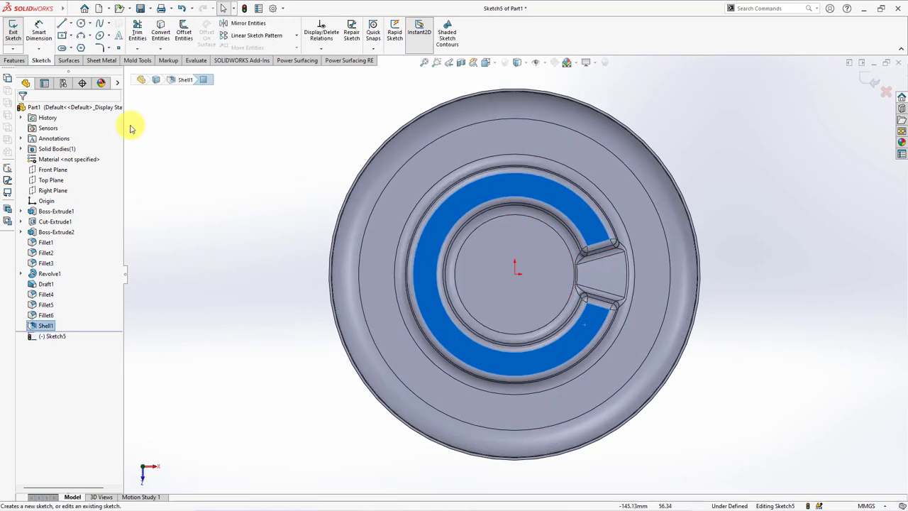
left_click(71, 25)
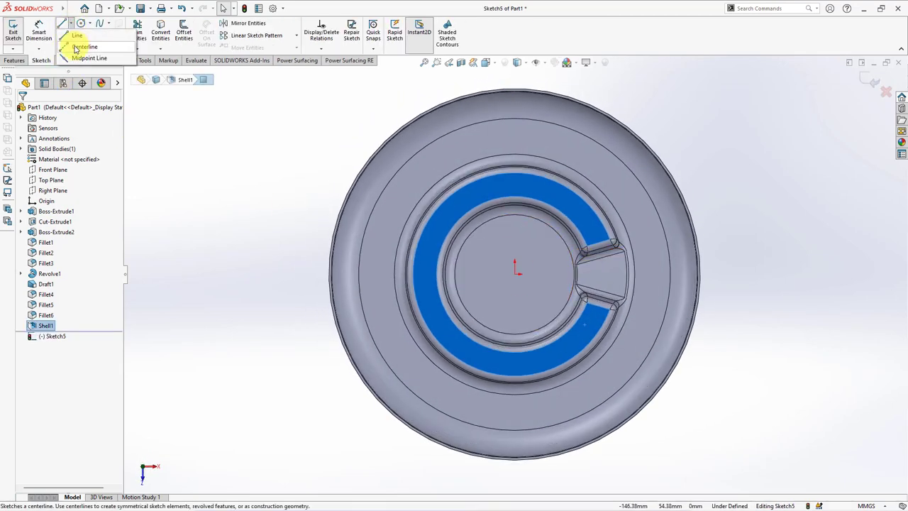
left_click(75, 48)
left_click(516, 275)
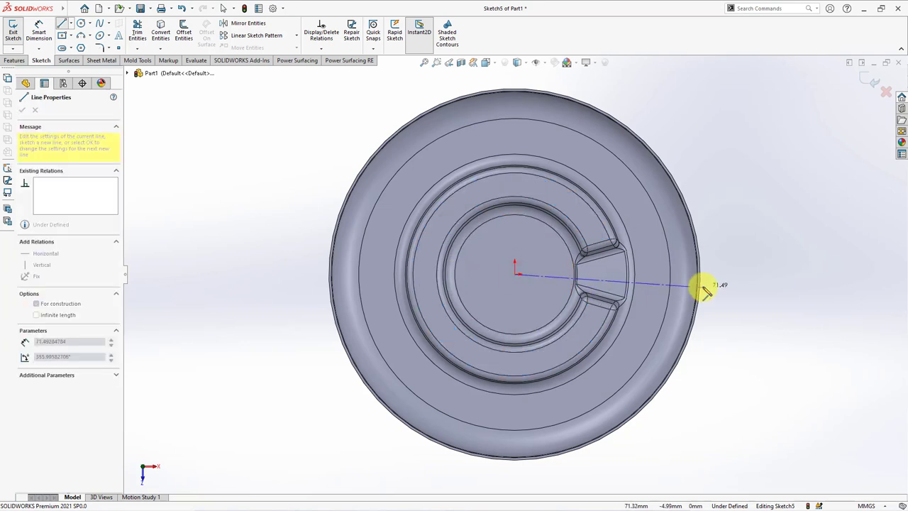
left_click(700, 274)
key("Escape")
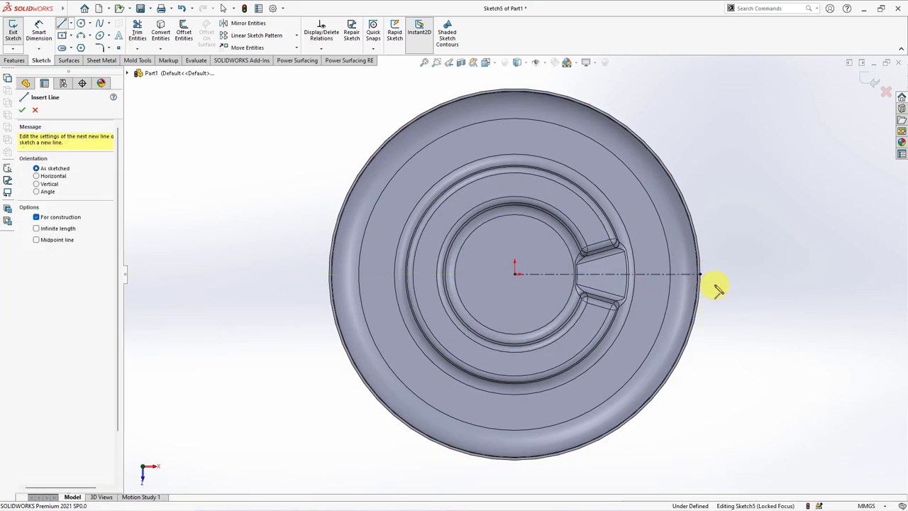
- Draw a circle centred on the origin and offset it 8 mm inward
left_click(80, 23)
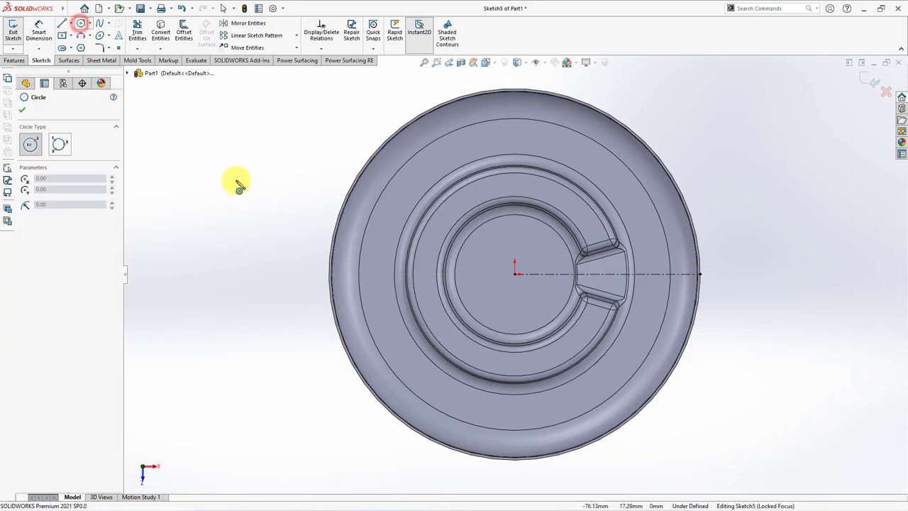
left_click(516, 274)
left_click(593, 243)
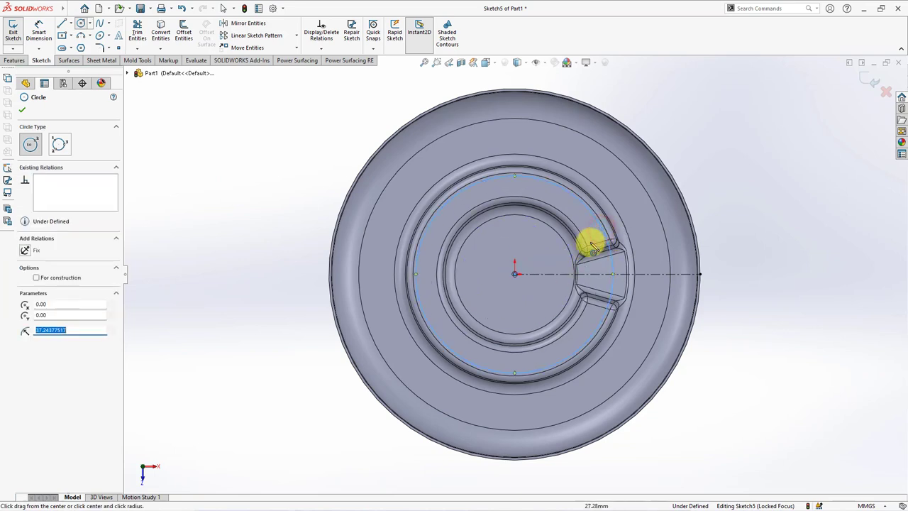
left_click(184, 32)
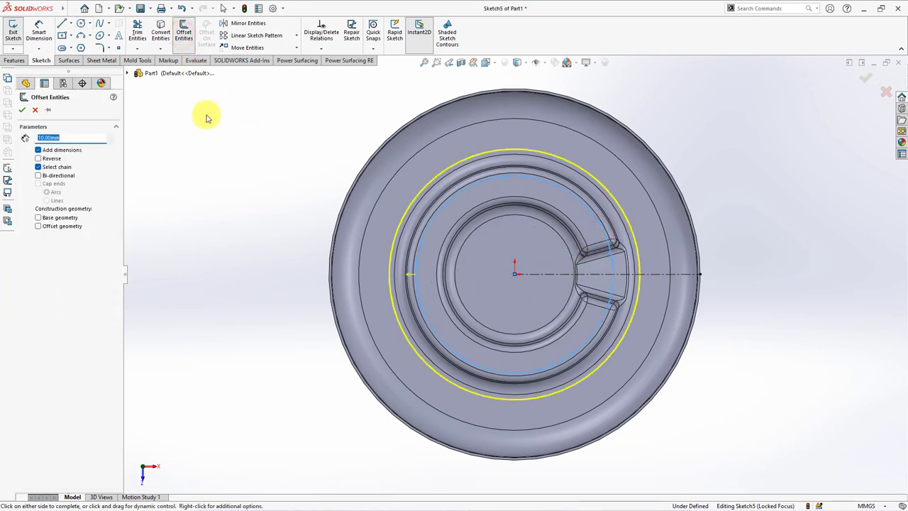
left_click(37, 159)
left_click(22, 110)
- Draw two lines from the outer circle to the origin to form the wedge
left_click(62, 23)
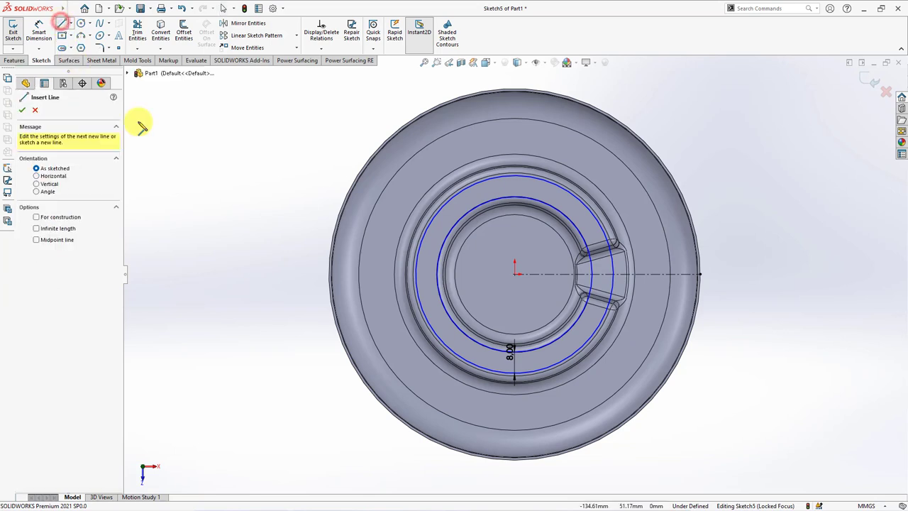
left_click(605, 237)
left_click(515, 273)
left_click(569, 192)
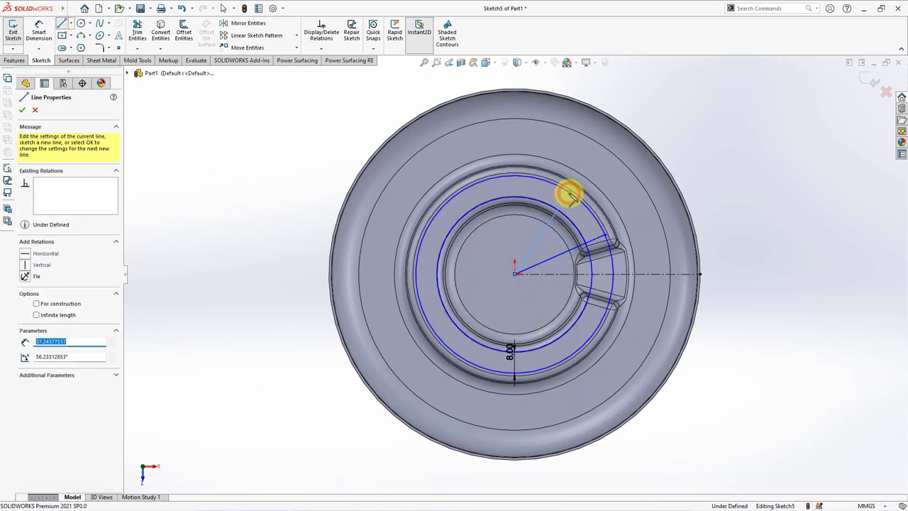
key("Escape")
- Dimension the wedge angles as 22° and 50°
left_click(37, 32)
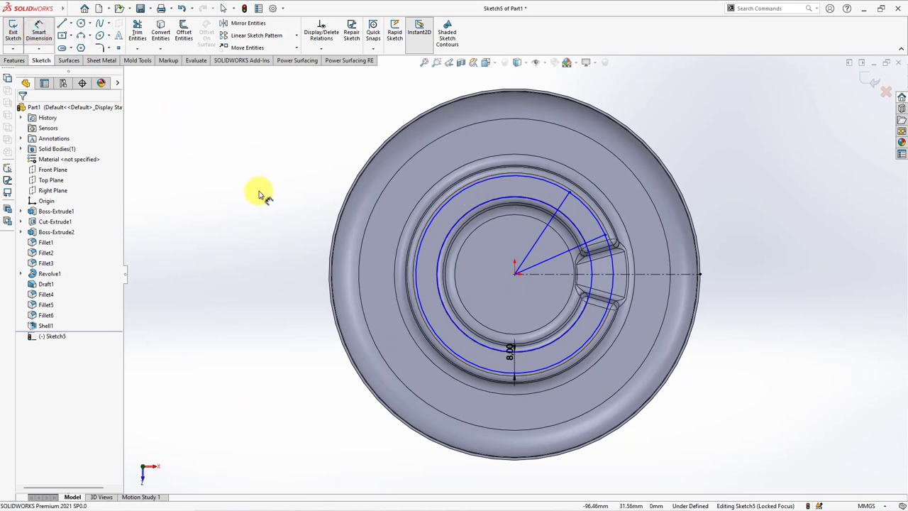
left_click(656, 257)
type("8")
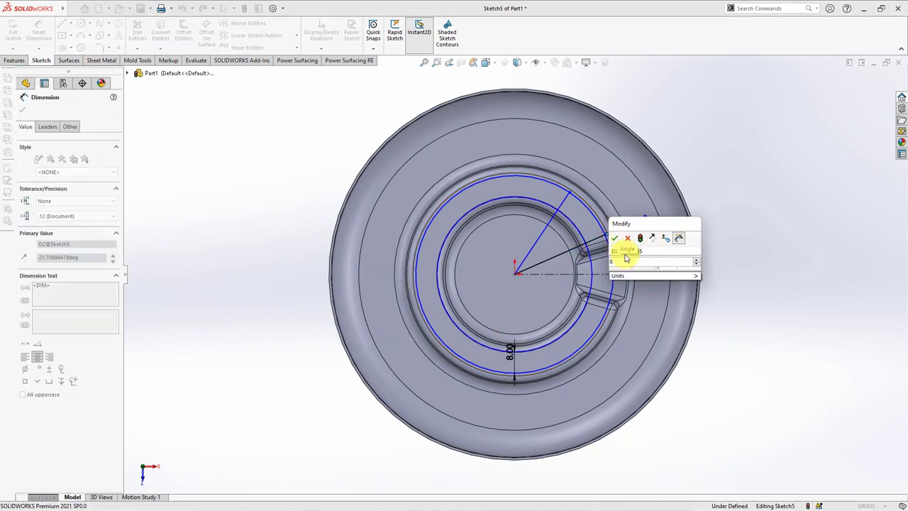
left_click(614, 238)
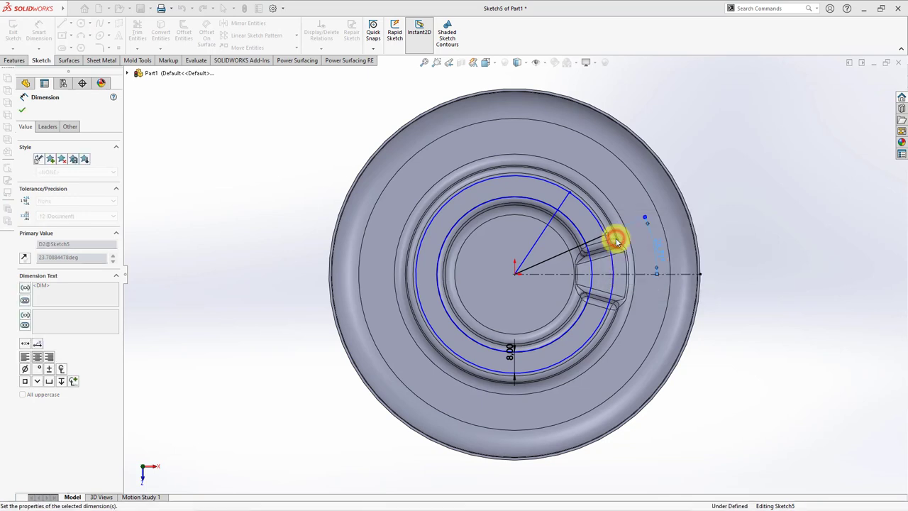
left_click(564, 257)
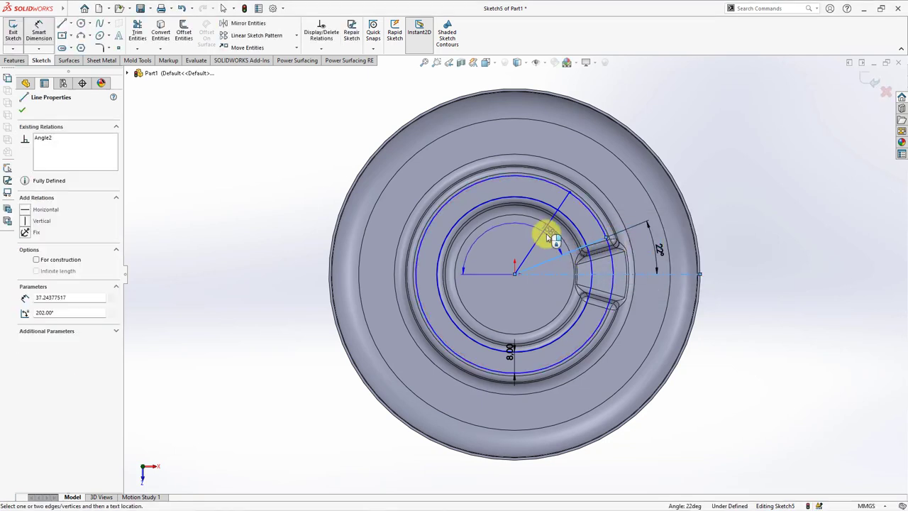
left_click(537, 245)
left_click(629, 201)
type("50")
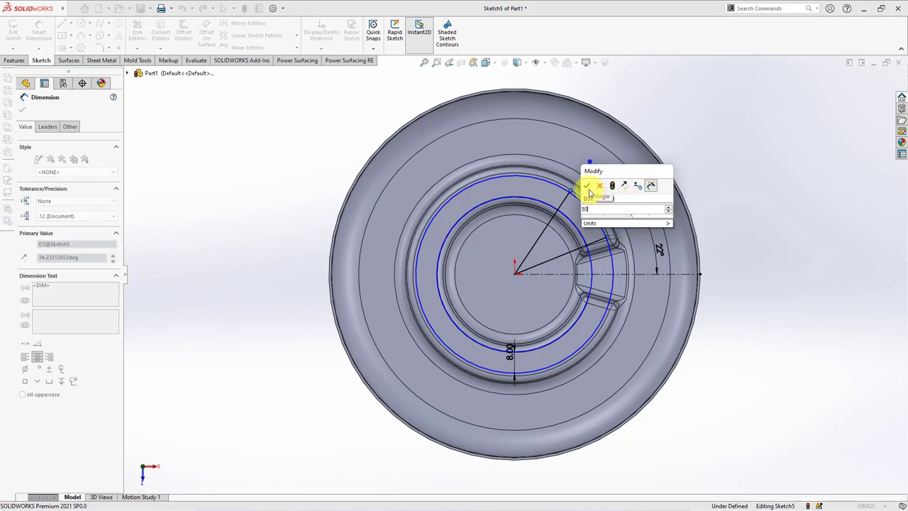
left_click(587, 186)
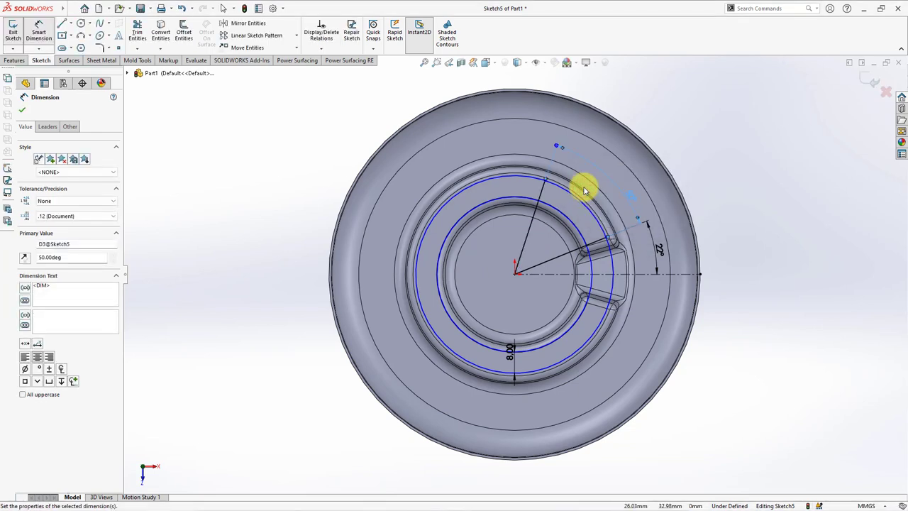
- Dimension the circle to Ø76 and start an Extruded Boss/Base on the sketch
left_click(591, 211)
left_click(736, 259)
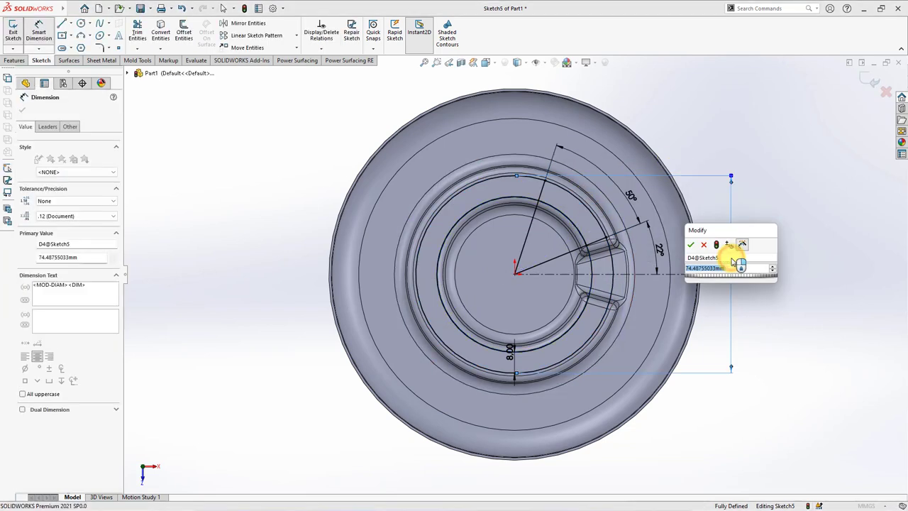
type("76")
left_click(692, 245)
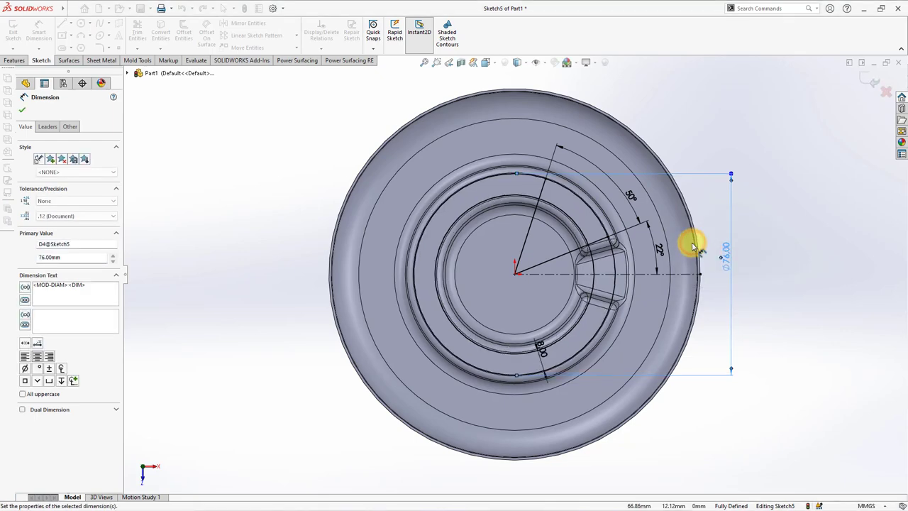
middle_click_drag(769, 297, 771, 205)
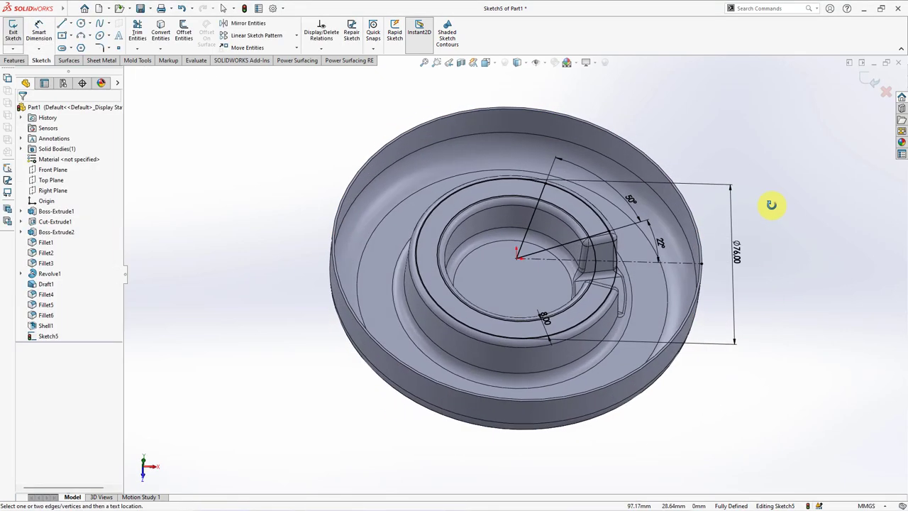
left_click(14, 60)
left_click(16, 32)
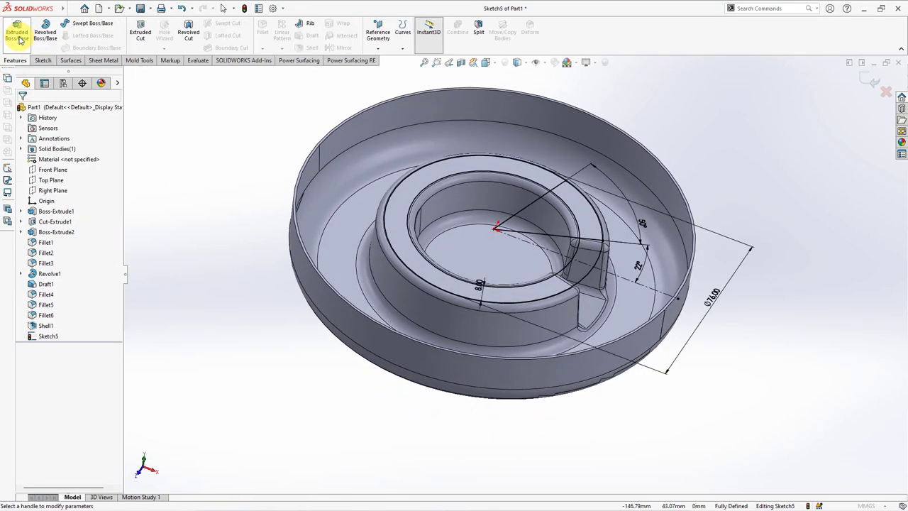
- Extrude the sector region 5 mm into a tab
left_click(580, 216)
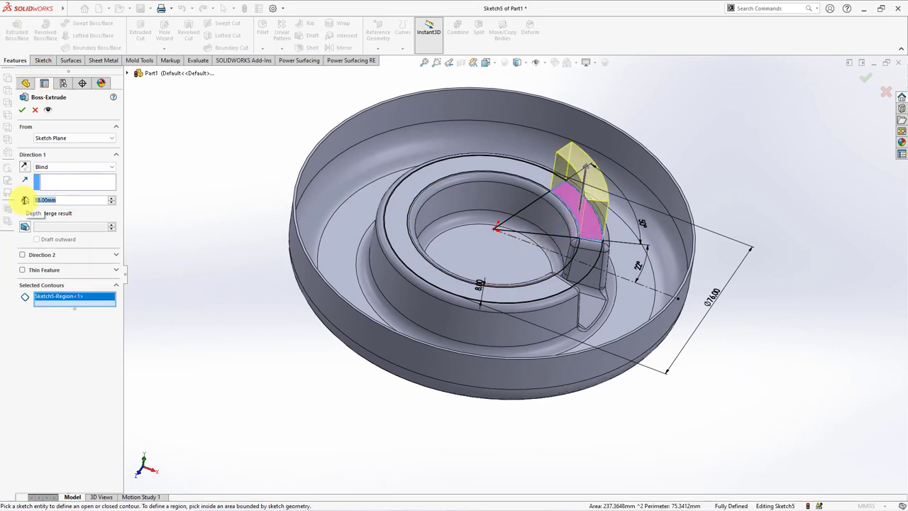
type("5")
key("Return")
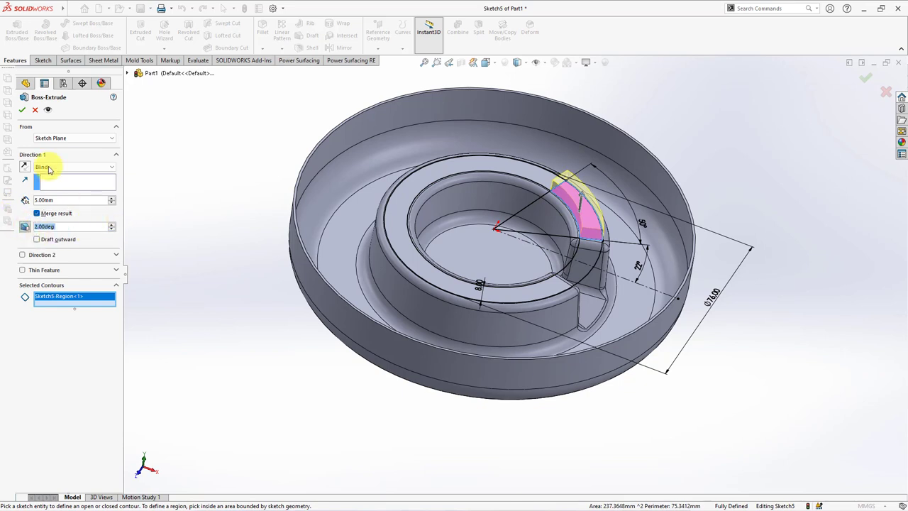
left_click(22, 110)
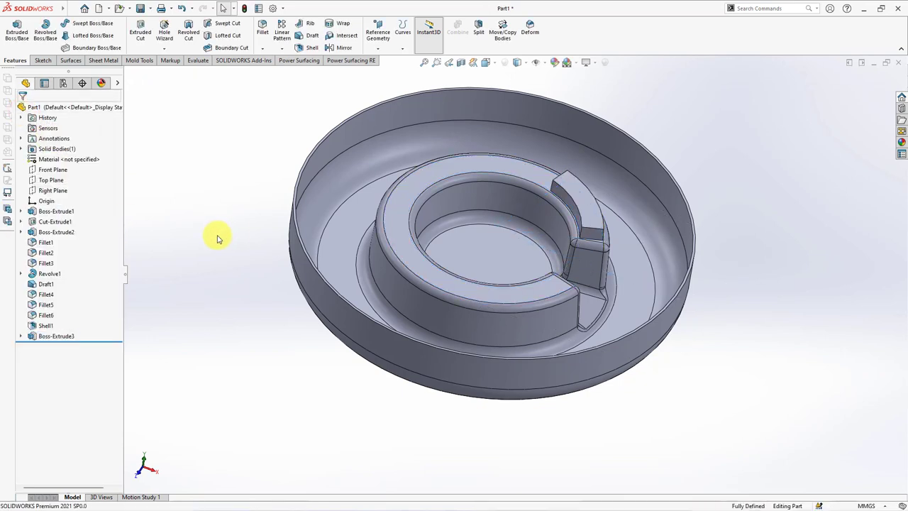
- Mirror the tab about the Right Plane, then about the Front Plane, giving four tabs
left_click(71, 190)
middle_click_drag(192, 227, 217, 270)
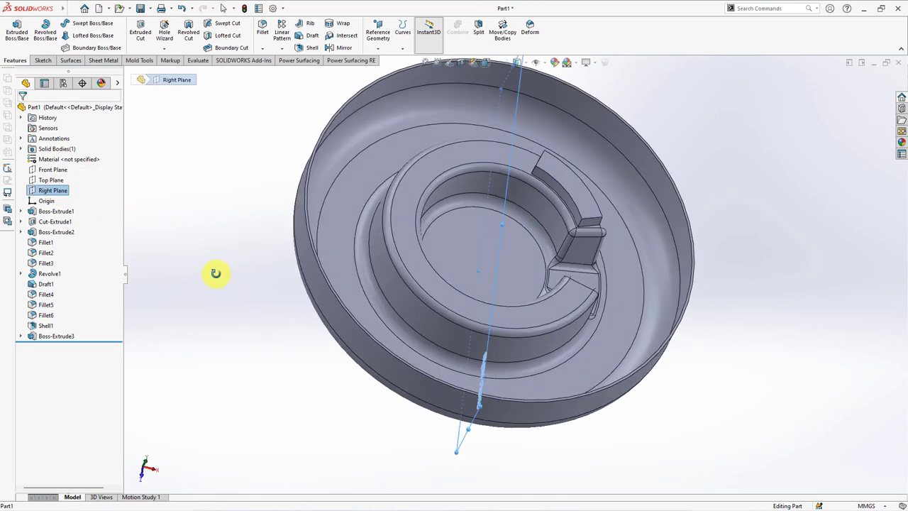
left_click(330, 47)
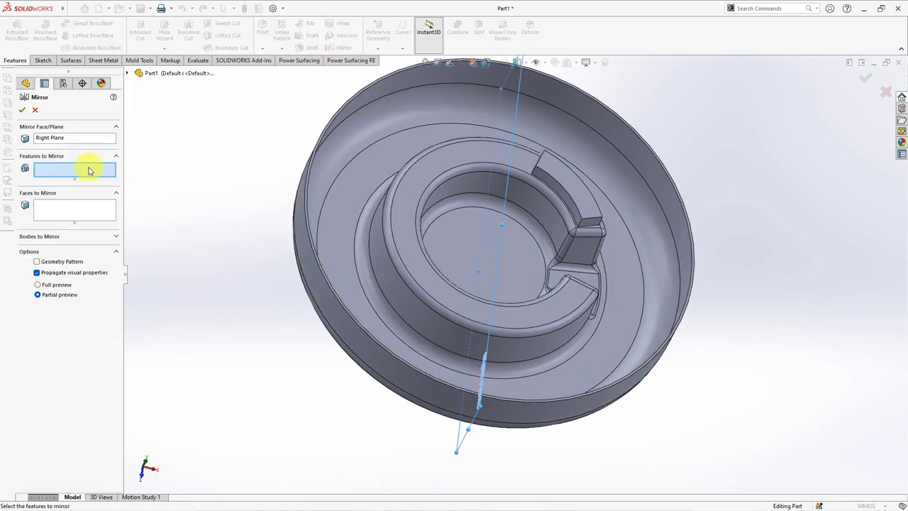
left_click(591, 215)
right_click(587, 216)
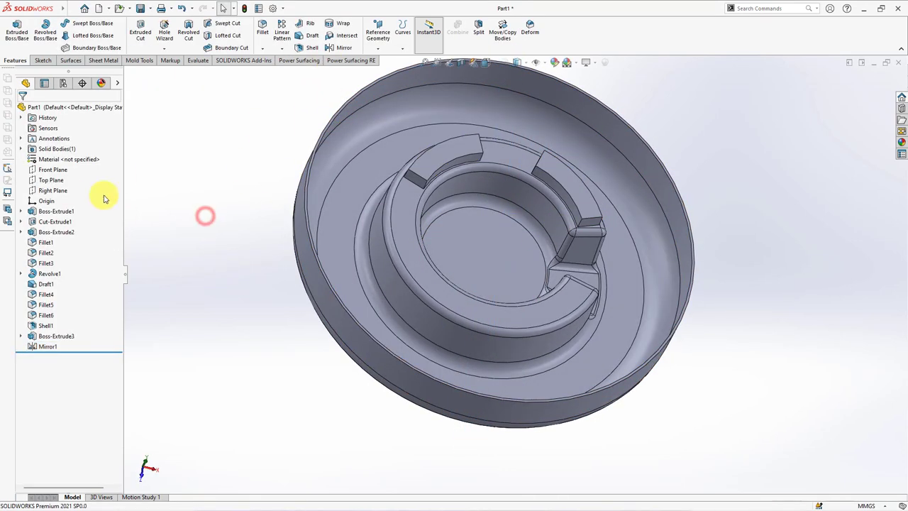
left_click(53, 169)
left_click(337, 48)
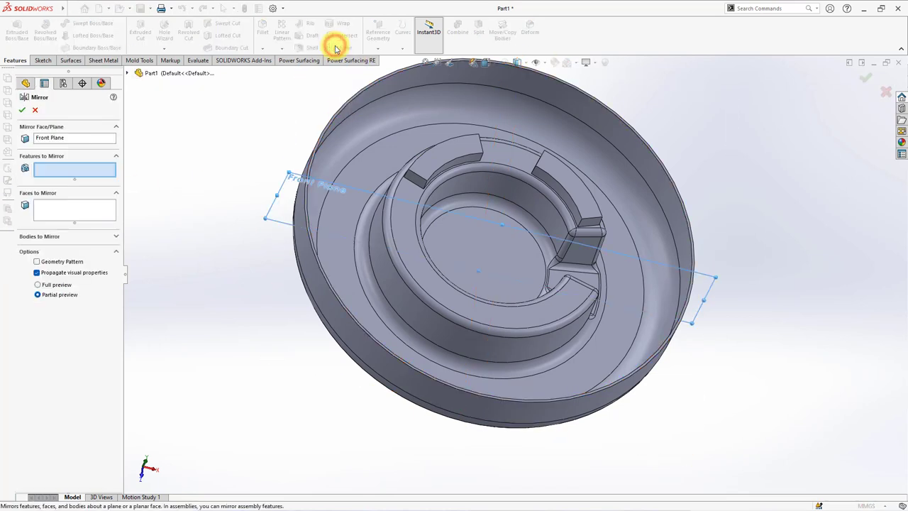
left_click(428, 152)
right_click(407, 192)
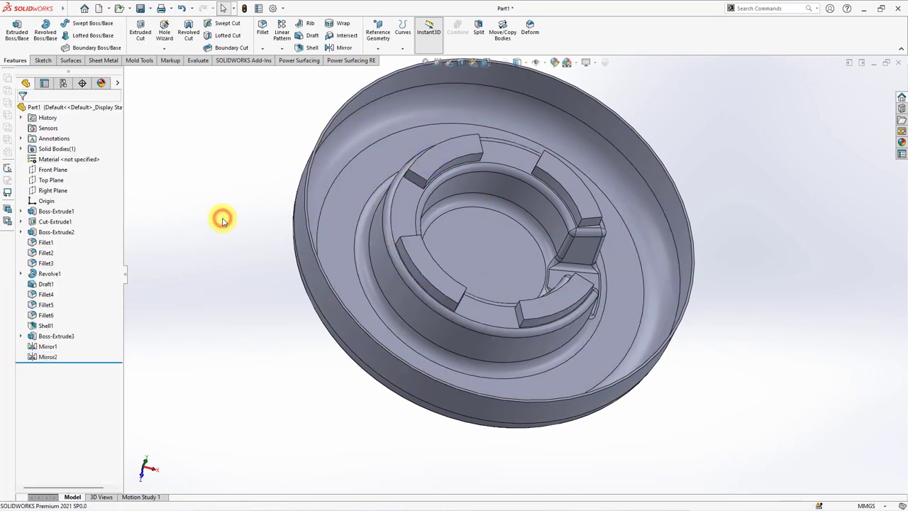
mouse_move(224, 254)
middle_mouse_down()
mouse_move(219, 281)
mouse_move(265, 294)
mouse_move(225, 300)
mouse_move(310, 85)
middle_mouse_up()
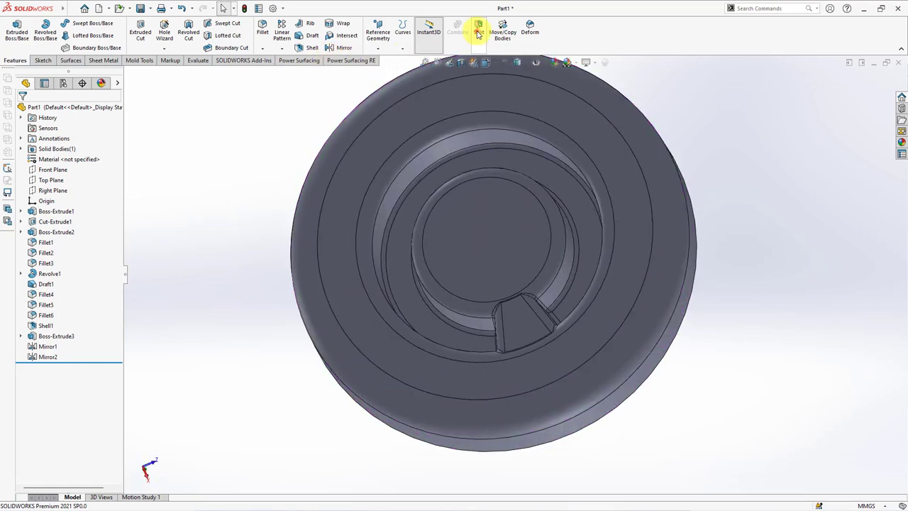
- Split the part at the inner ring face into bodies and hide the outer dish body
left_click(479, 34)
left_click(410, 218)
left_click(72, 201)
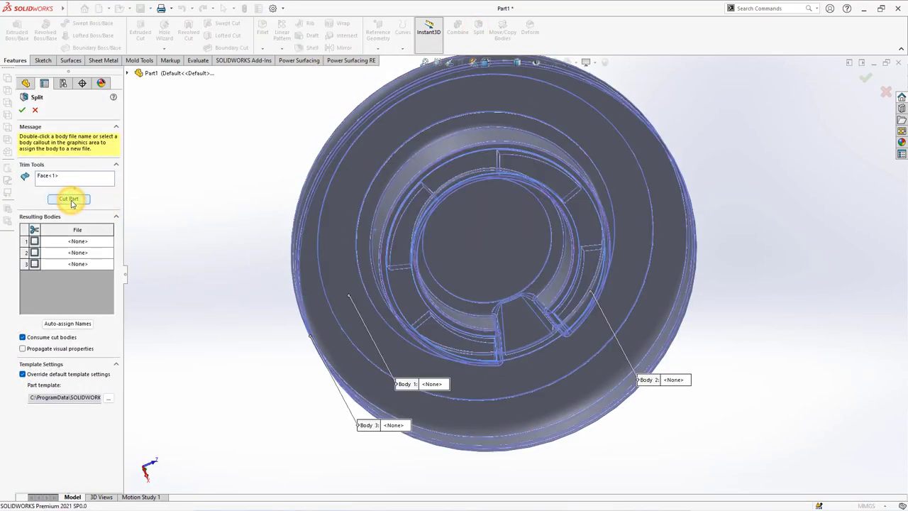
mouse_move(188, 328)
middle_mouse_down()
mouse_move(257, 294)
mouse_move(305, 249)
middle_mouse_up()
left_click(339, 407)
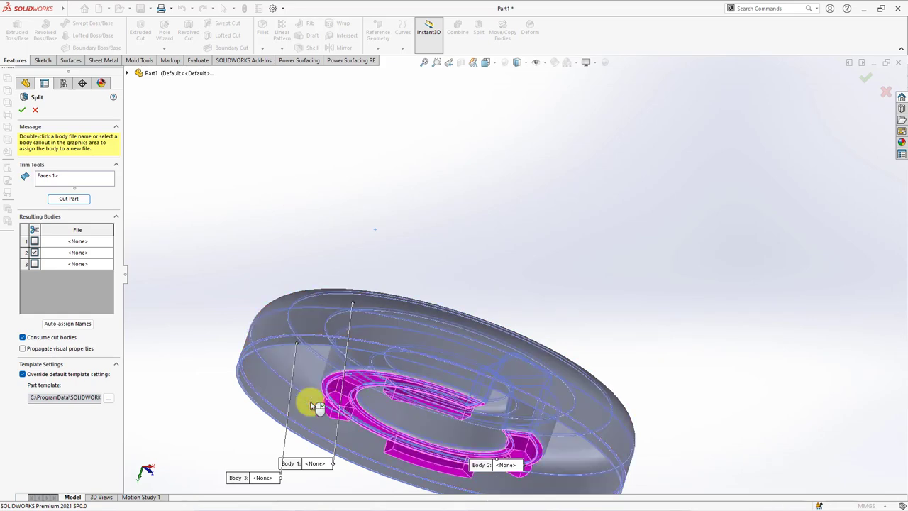
left_click(22, 110)
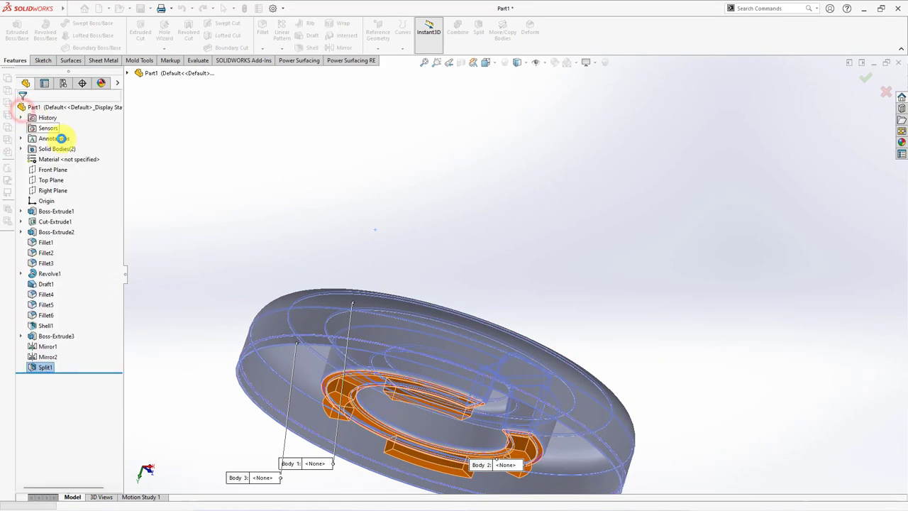
mouse_move(385, 253)
middle_mouse_down()
mouse_move(300, 314)
mouse_move(395, 334)
middle_mouse_up()
left_click(396, 333)
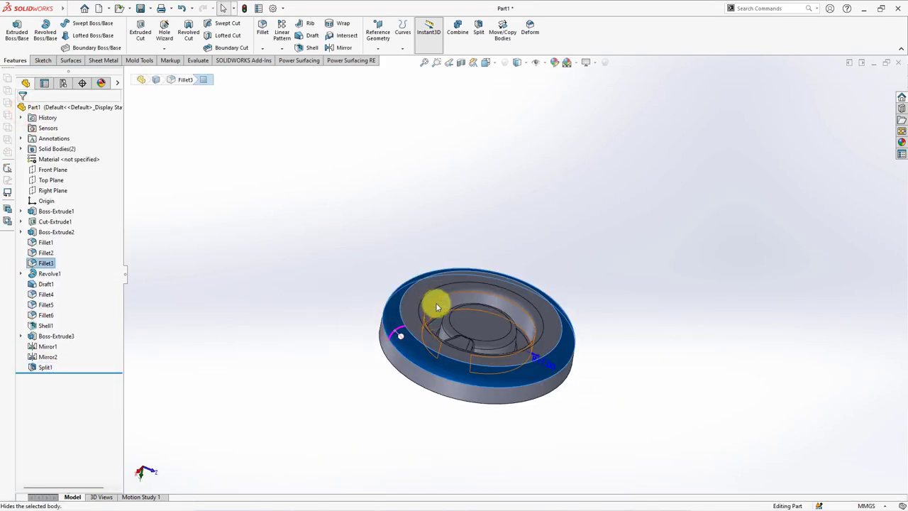
key("Tab")
scroll(425, 284, "down", 1)
- Shell the ring body 0.85 mm, removing its top face and the tab end and side faces
left_click(307, 49)
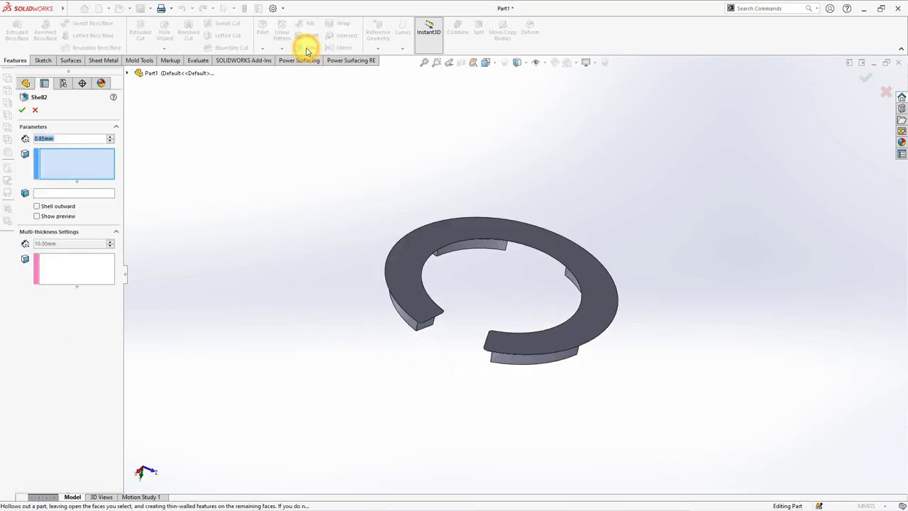
left_click(400, 296)
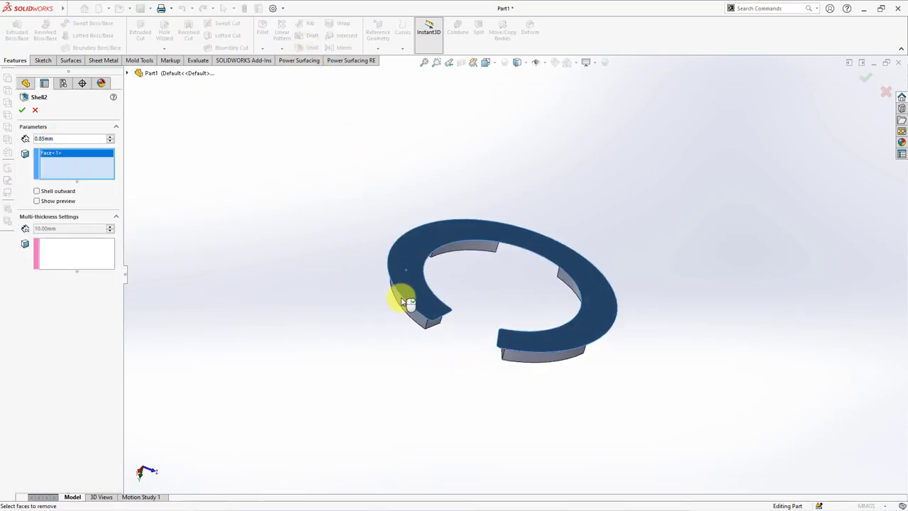
mouse_move(399, 298)
middle_mouse_down()
mouse_move(442, 308)
mouse_move(354, 267)
mouse_move(507, 426)
mouse_move(564, 381)
middle_mouse_up()
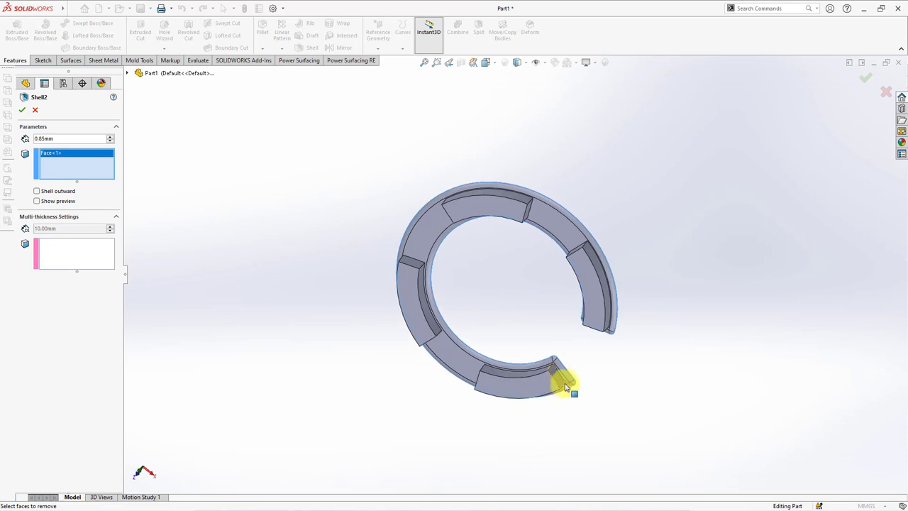
left_click(546, 372)
left_click(502, 371)
mouse_move(502, 371)
middle_mouse_down()
mouse_move(424, 319)
mouse_move(438, 361)
middle_mouse_up()
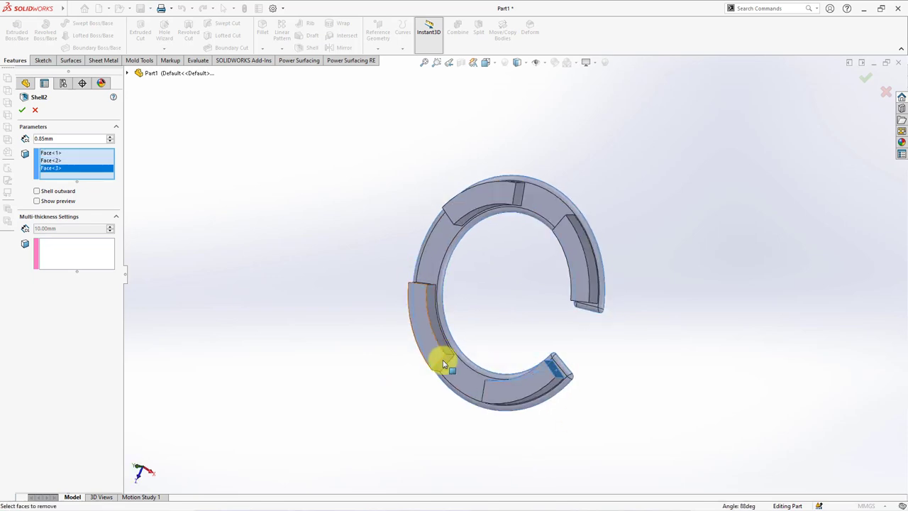
left_click(438, 361)
left_click(445, 344)
middle_click_drag(468, 268, 423, 229)
left_click(428, 229)
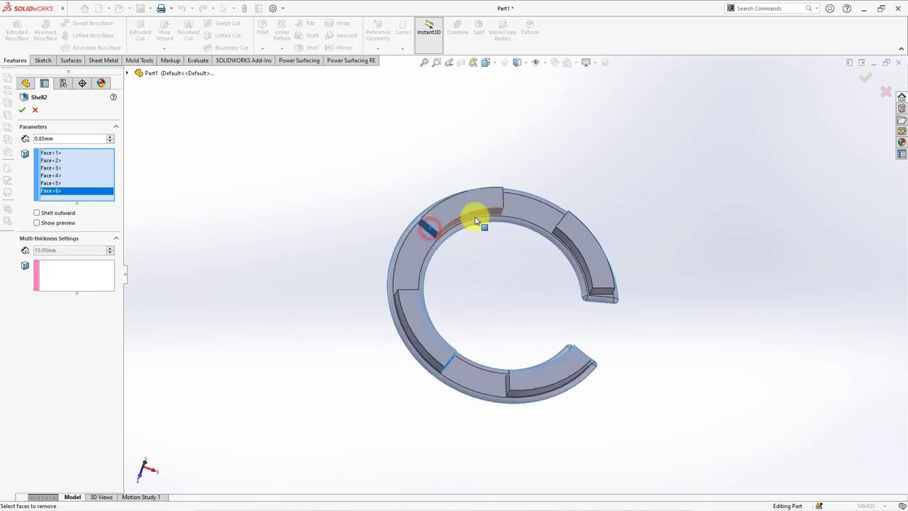
left_click(476, 215)
middle_click_drag(497, 254, 537, 210)
left_click(537, 211)
left_click(543, 227)
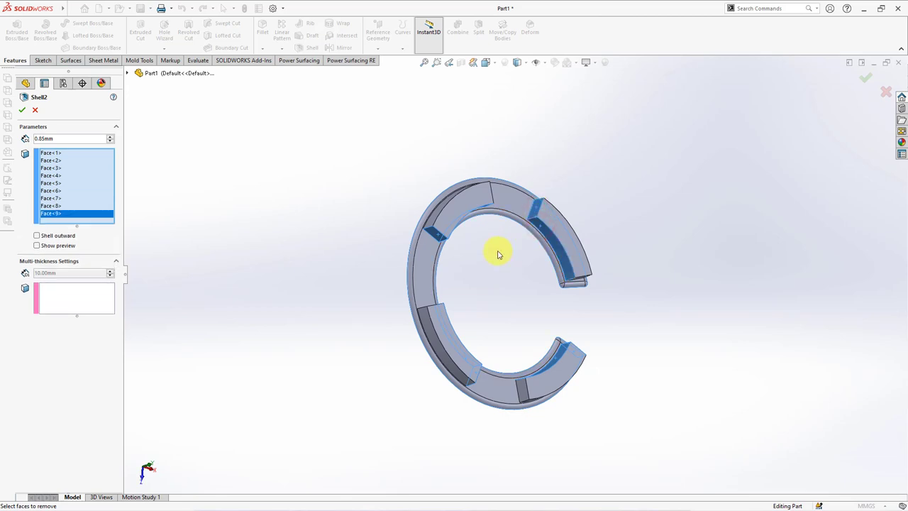
left_click(20, 111)
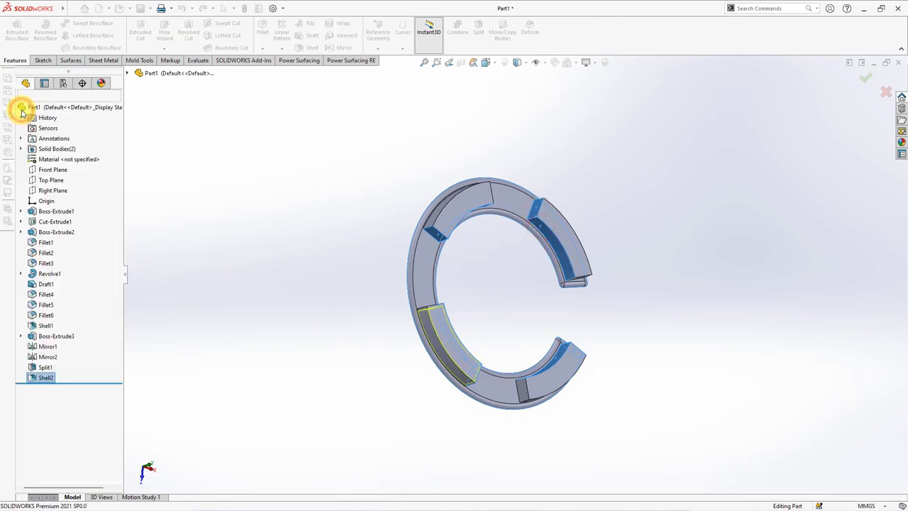
- Show the outer dish body again and combine it with the shelled ring into one solid
mouse_move(305, 246)
middle_mouse_down()
mouse_move(347, 263)
mouse_move(284, 341)
mouse_move(306, 227)
middle_mouse_up()
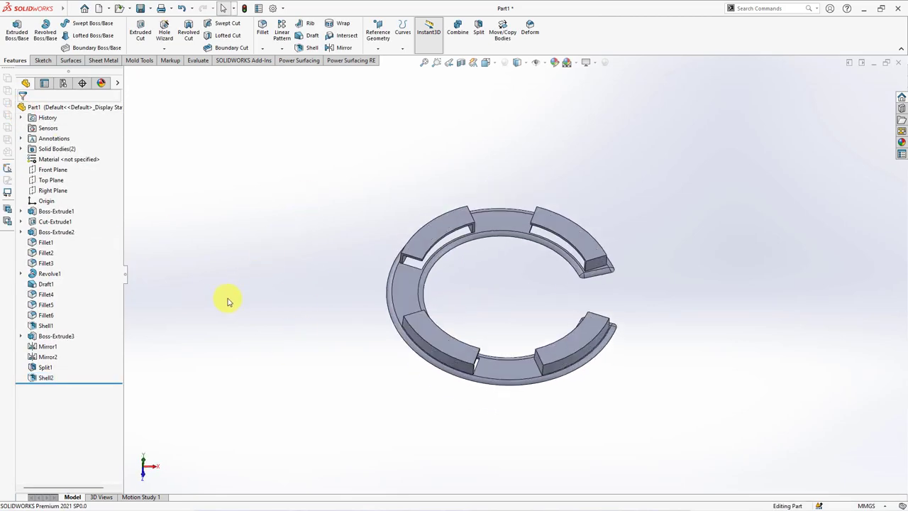
left_click(21, 149)
left_click(59, 159)
left_click(61, 146)
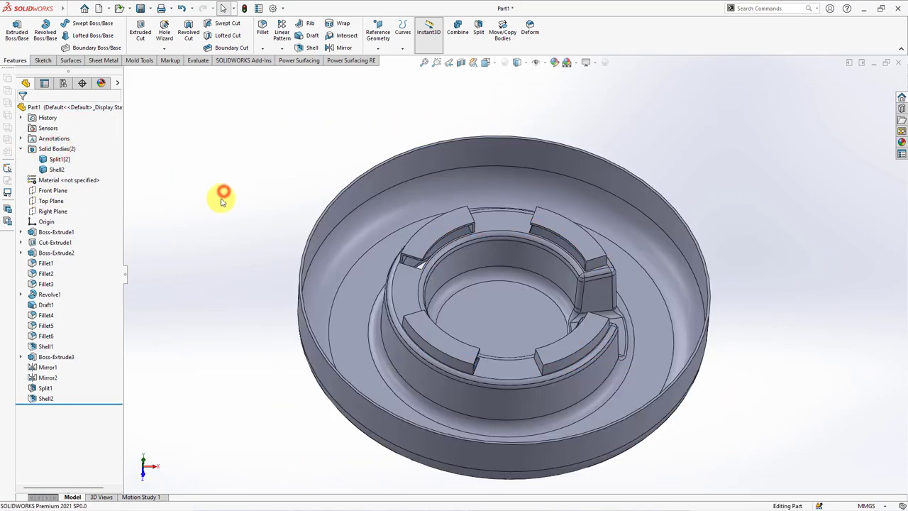
left_click(459, 44)
left_click(440, 167)
left_click(446, 227)
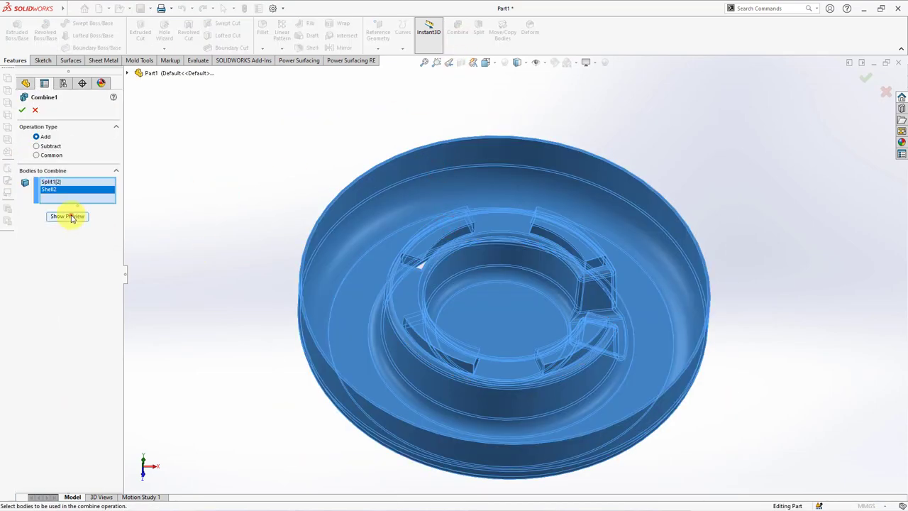
left_click(67, 216)
left_click(21, 112)
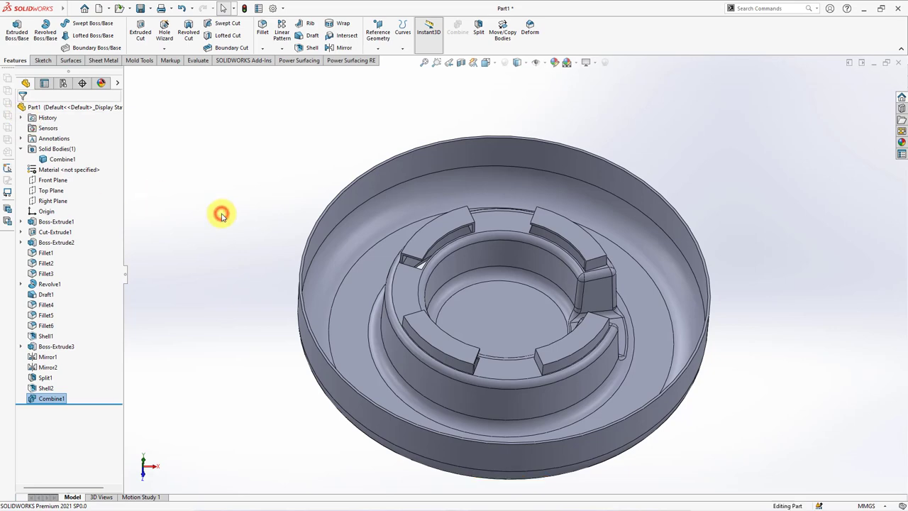
- Start a 10° neutral-plane draft using the inner ring's top face as reference
left_click(310, 35)
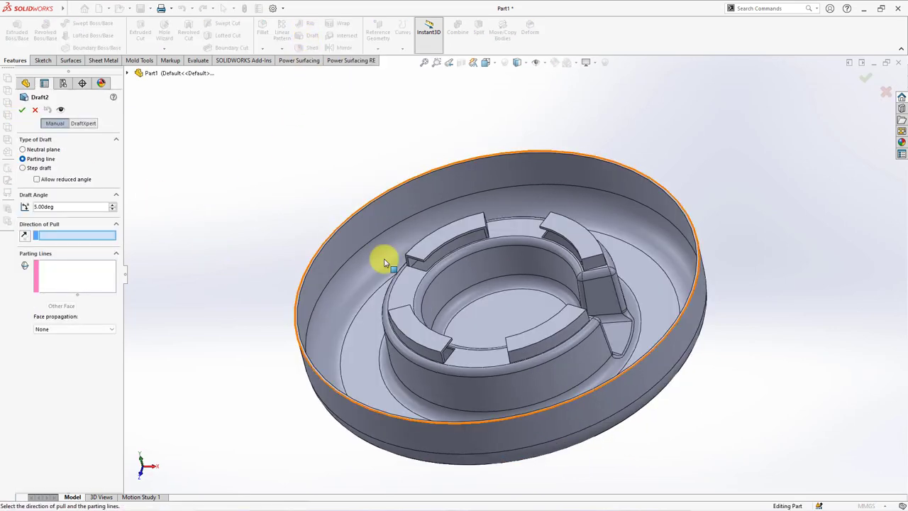
left_click(473, 358)
scroll(475, 360, "down", 2)
scroll(475, 360, "down", 3)
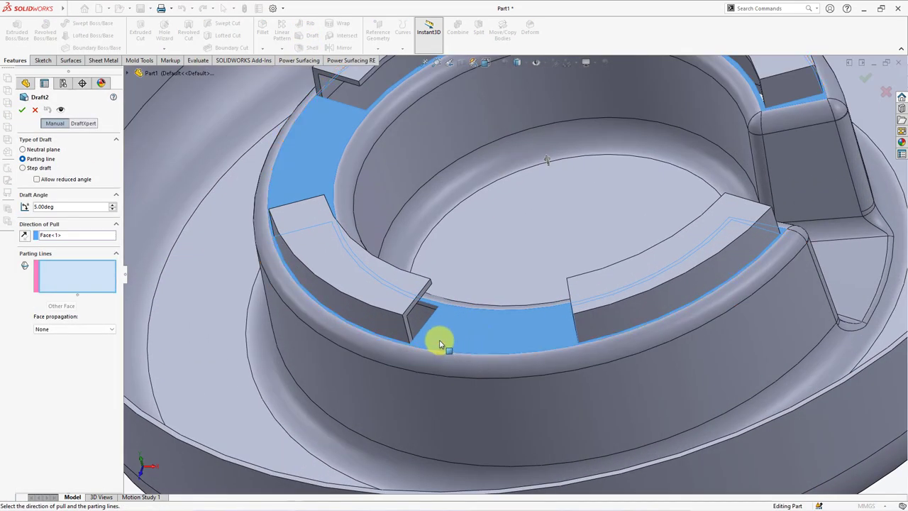
scroll(422, 340, "down", 1)
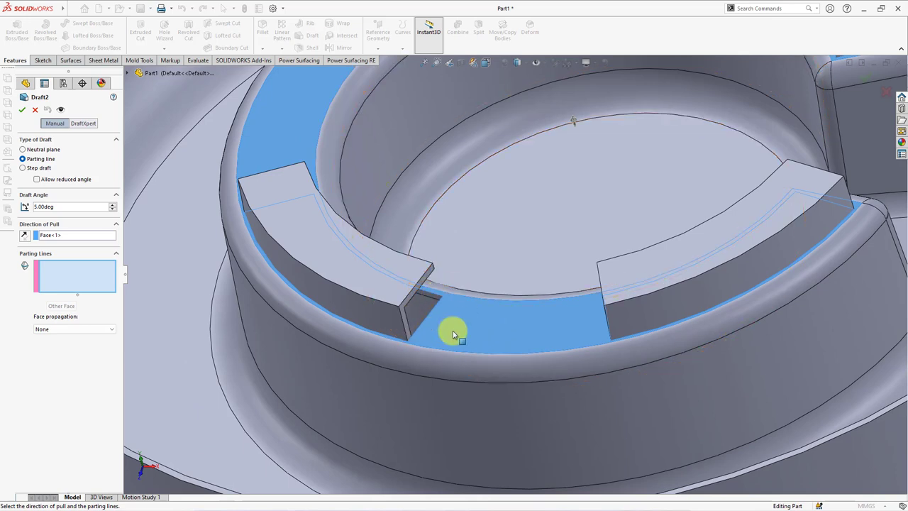
left_click(23, 149)
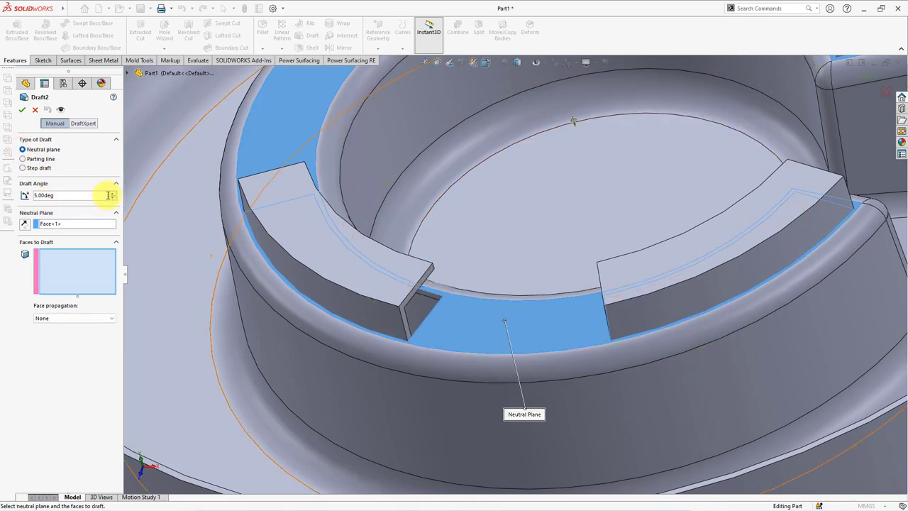
- Select the eight block end faces around the ring as faces to draft and apply it
left_click(413, 311)
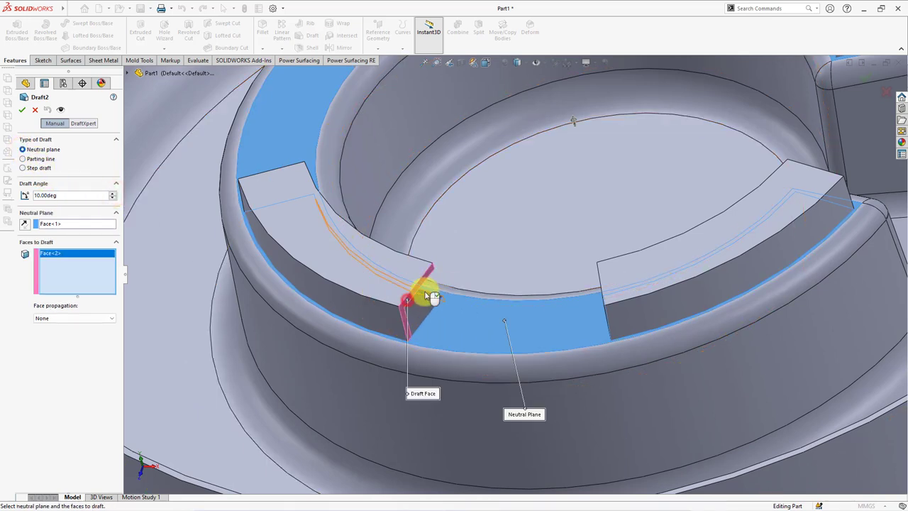
middle_click_drag(413, 314, 379, 391)
scroll(416, 280, "up", 5)
scroll(490, 185, "down", 5)
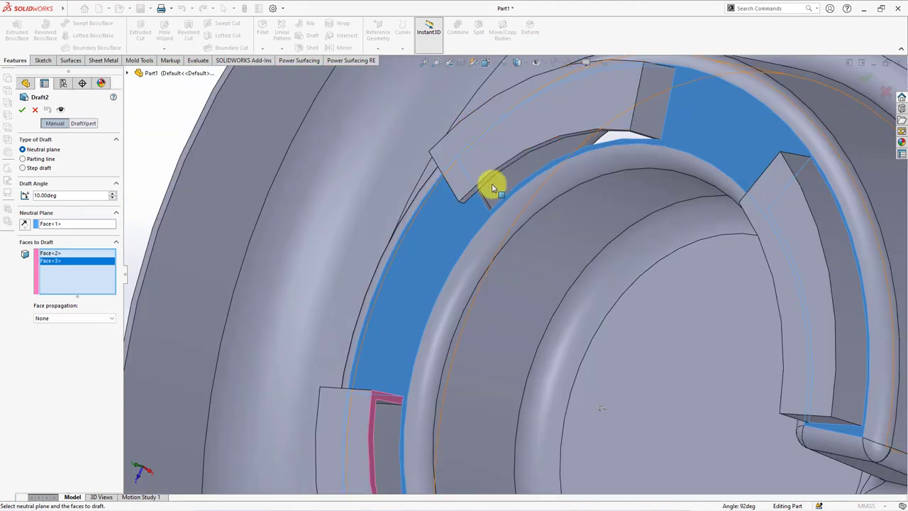
left_click(490, 186)
left_click(472, 215)
middle_click_drag(472, 215, 498, 176)
left_click(499, 176)
scroll(641, 249, "up", 5)
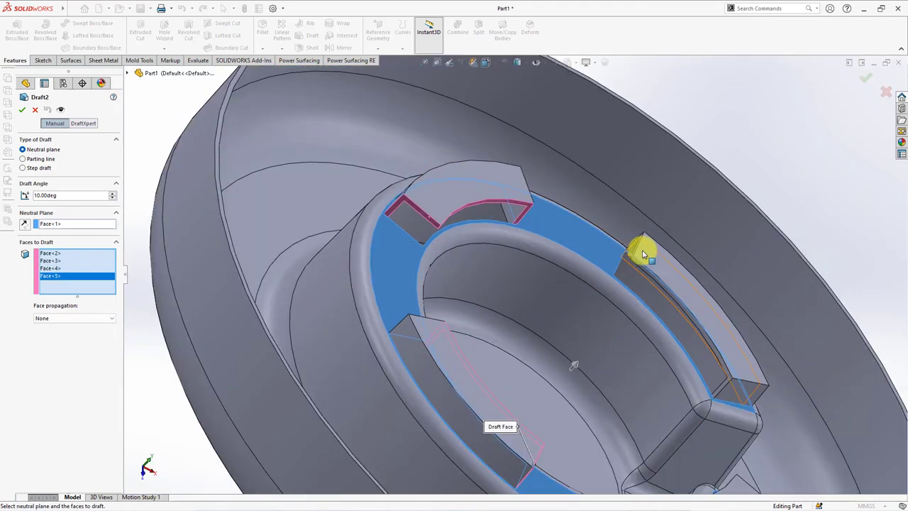
scroll(634, 246, "down", 5)
left_click(650, 263)
left_click(654, 293)
scroll(634, 308, "up", 5)
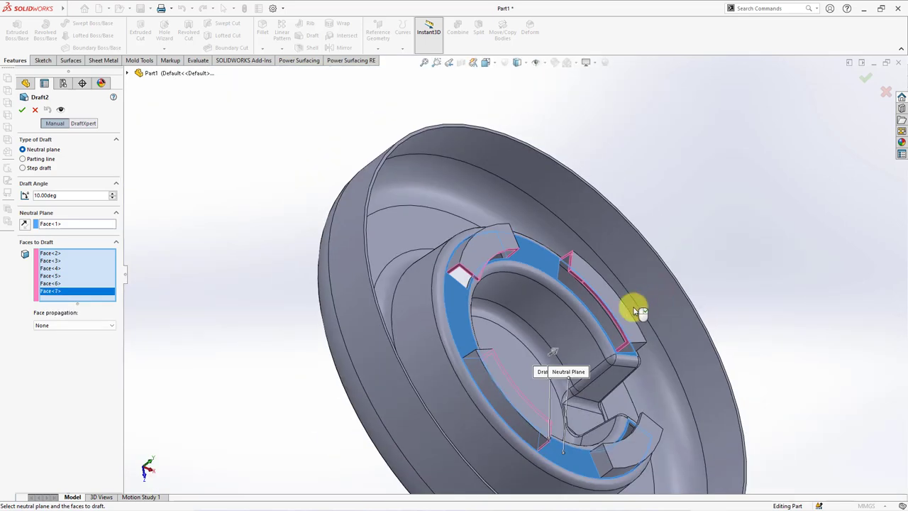
mouse_move(634, 308)
middle_mouse_down()
mouse_move(564, 415)
mouse_move(596, 454)
middle_mouse_up()
scroll(596, 454, "down", 5)
left_click(537, 315)
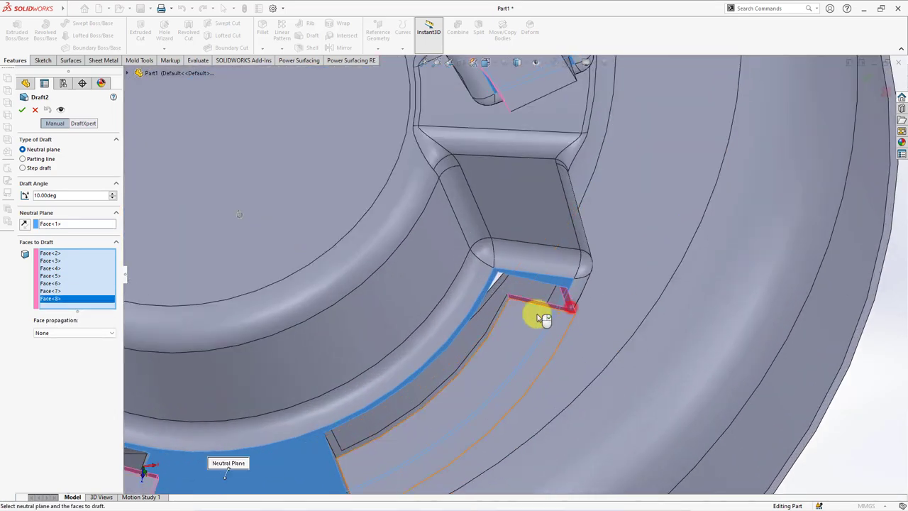
left_click(502, 308)
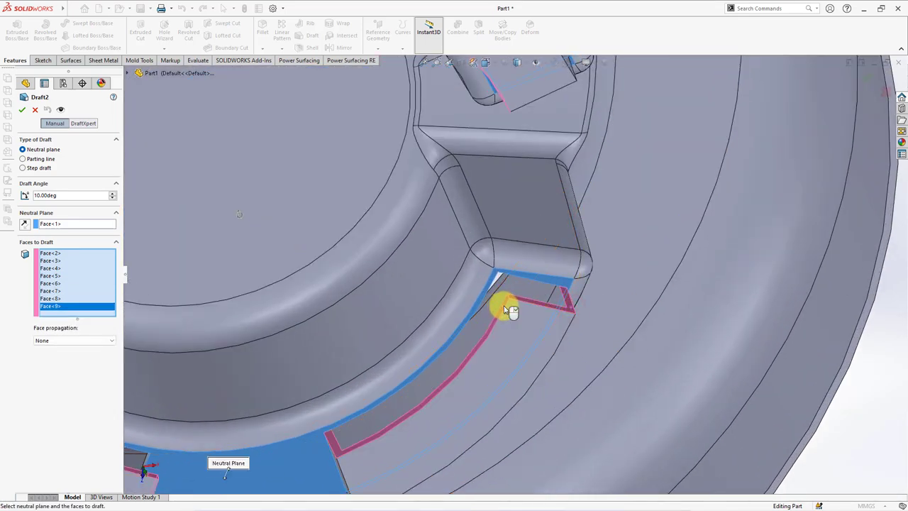
key("Return")
- Select a block's top face and turn the view to face the part head-on
scroll(503, 304, "up", 2)
scroll(506, 308, "up", 3)
left_click(522, 331)
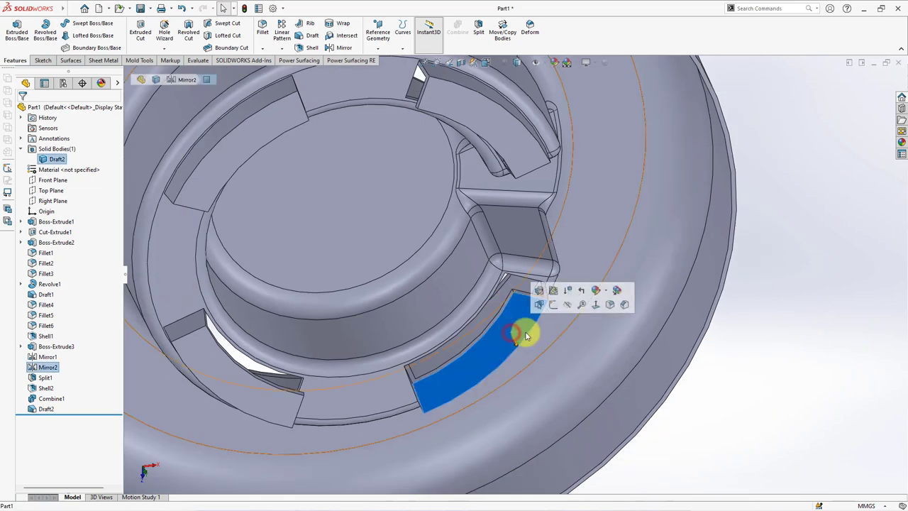
left_click(595, 307)
scroll(747, 371, "down", 5)
mouse_move(103, 415)
left_mouse_down()
mouse_move(106, 405)
mouse_move(103, 413)
left_mouse_up()
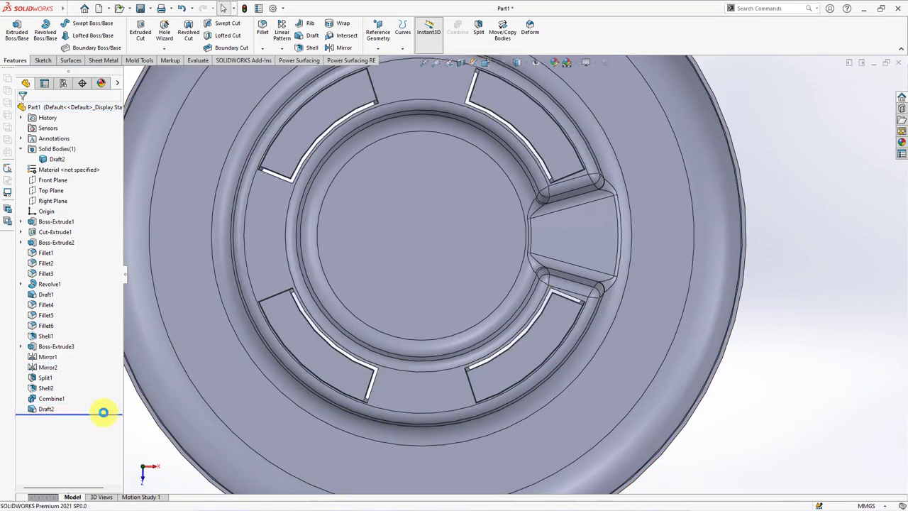
- Fillet twelve edges of the blocks around the ring at 1.00 mm radius as Fillet7
key("f")
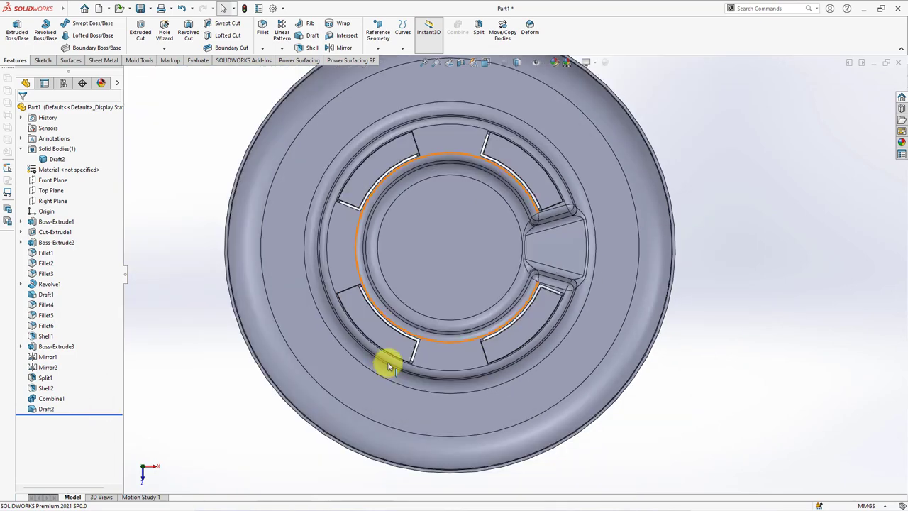
key("ctrl+7")
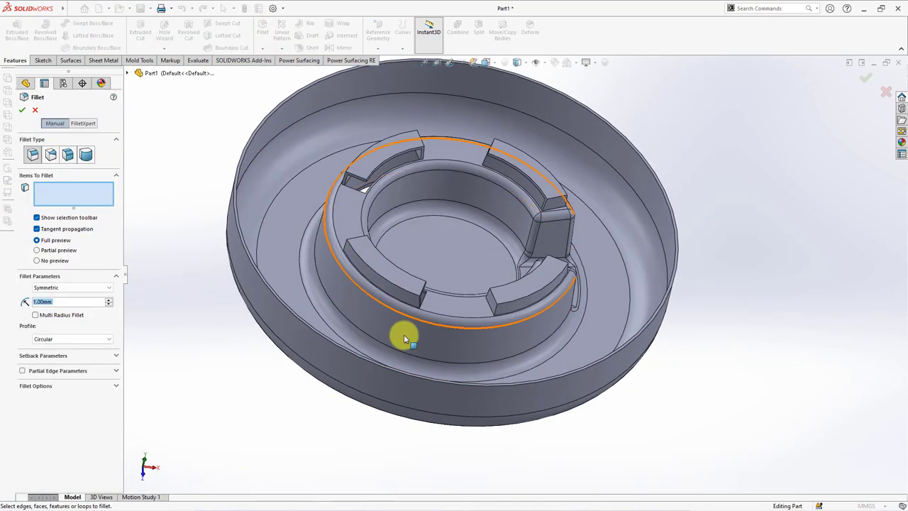
scroll(417, 342, "down", 2)
left_click(434, 275)
middle_click_drag(435, 275, 353, 194)
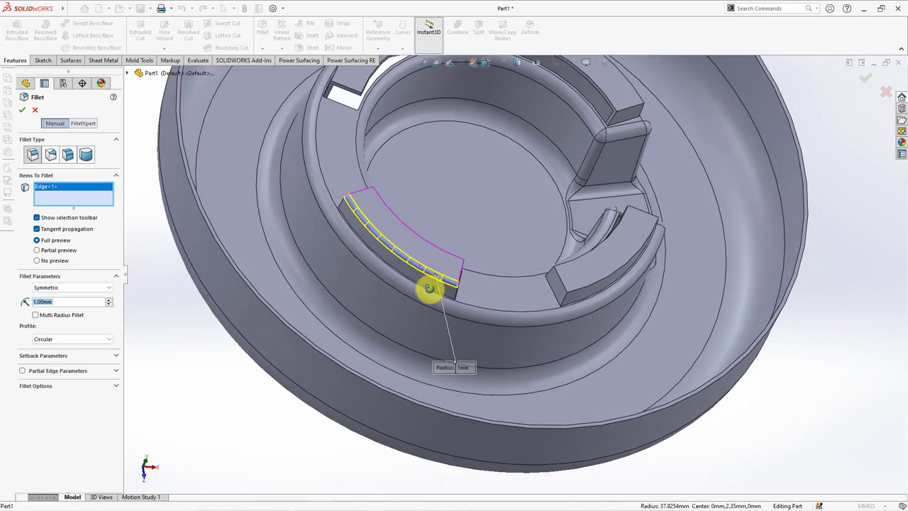
left_click(358, 200)
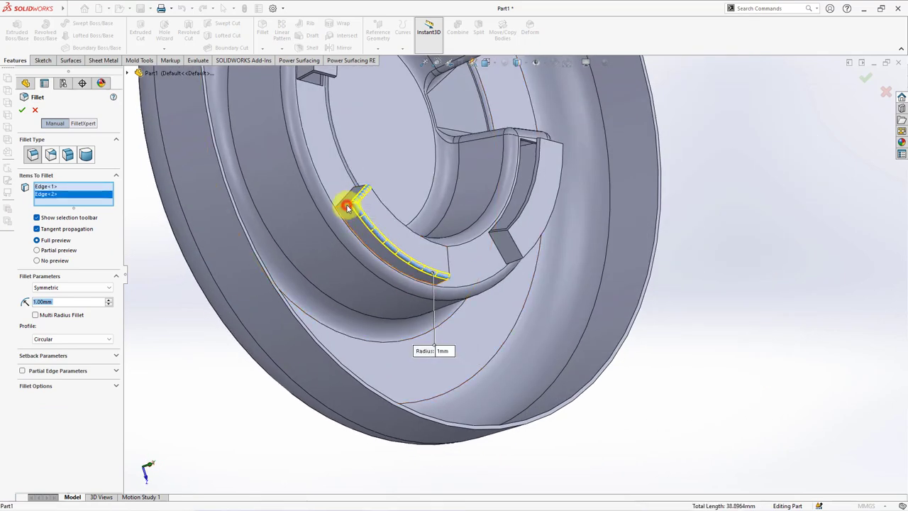
left_click(352, 203)
left_click(516, 244)
middle_click_drag(515, 244, 464, 183)
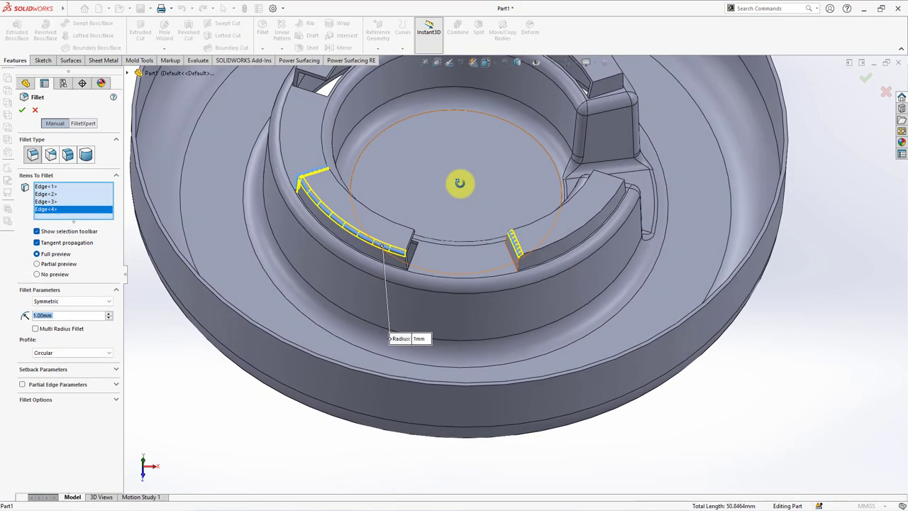
left_click(532, 250)
left_click(519, 264)
middle_click_drag(558, 166, 544, 248)
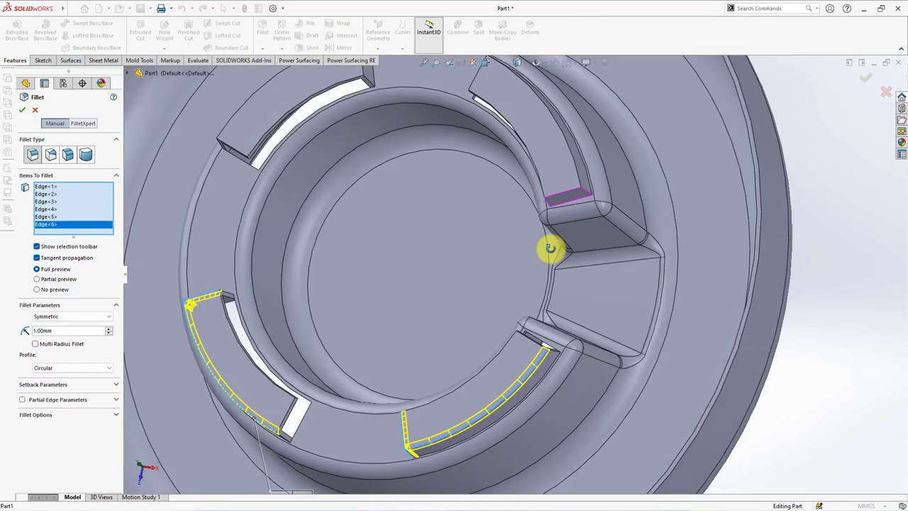
left_click(568, 206)
left_click(568, 207)
left_click(557, 204)
scroll(547, 213, "up", 2)
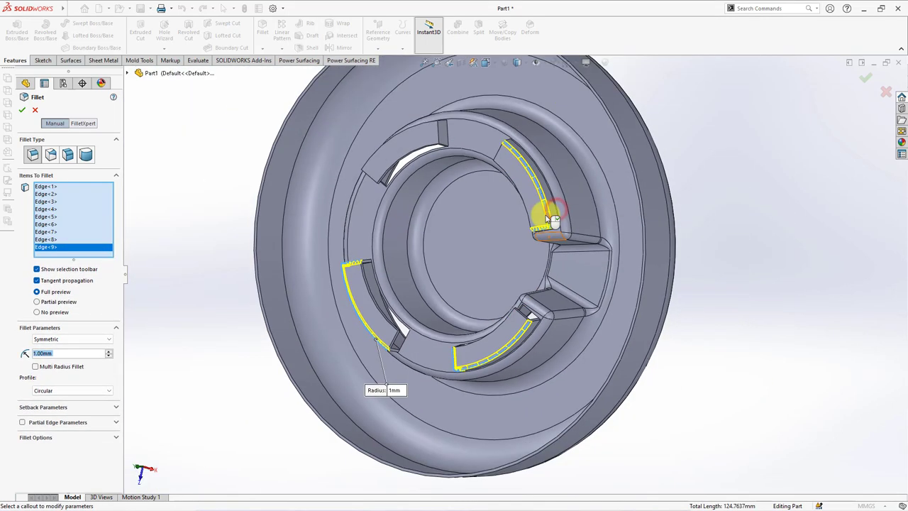
mouse_move(547, 212)
middle_mouse_down()
mouse_move(466, 162)
mouse_move(455, 232)
mouse_move(195, 173)
middle_mouse_up()
left_click(466, 152)
scroll(469, 149, "down", 3)
left_click(462, 142)
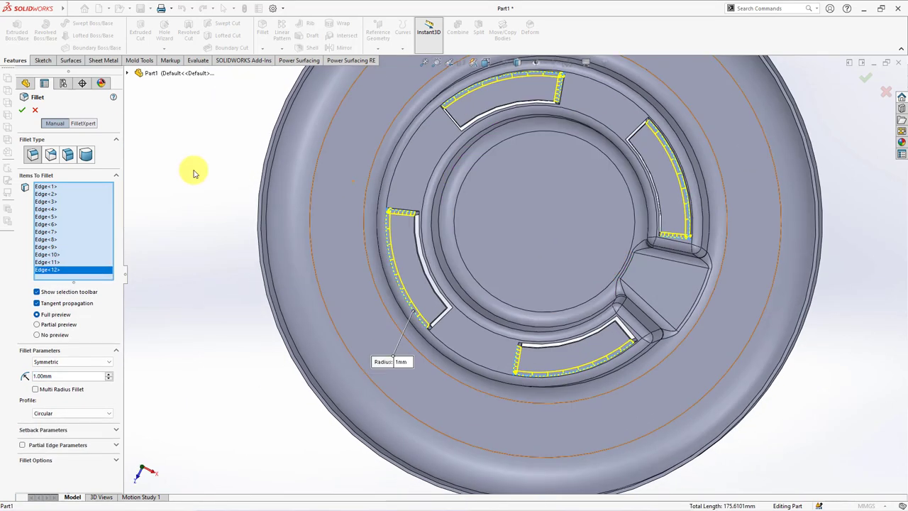
left_click(20, 111)
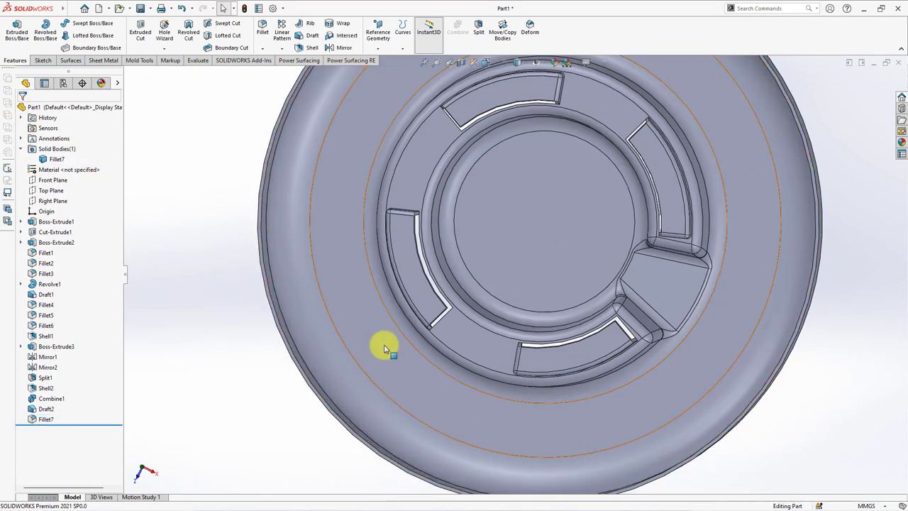
- Sketch a circle on the dish's top ring face and dimension it to 103 mm diameter
scroll(413, 296, "down", 5)
mouse_move(413, 296)
middle_mouse_down()
mouse_move(414, 258)
mouse_move(462, 309)
middle_mouse_up()
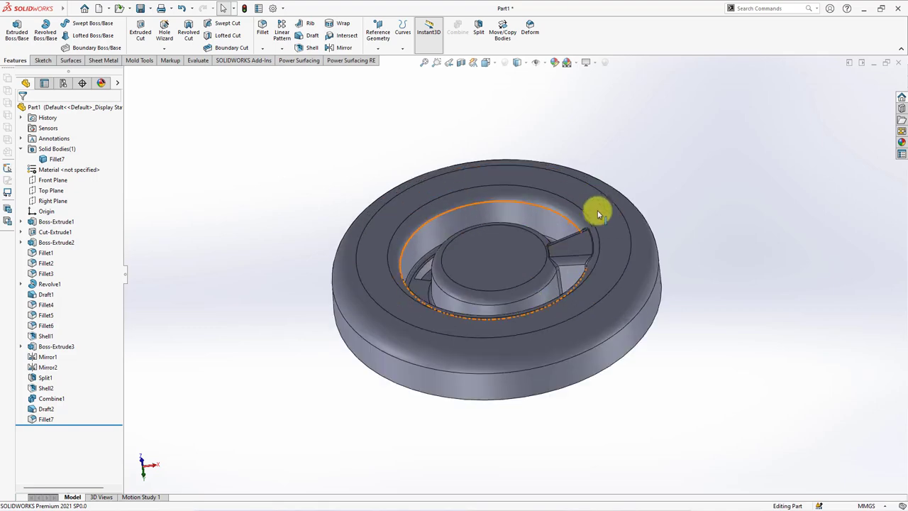
left_click(596, 206)
left_click(640, 178)
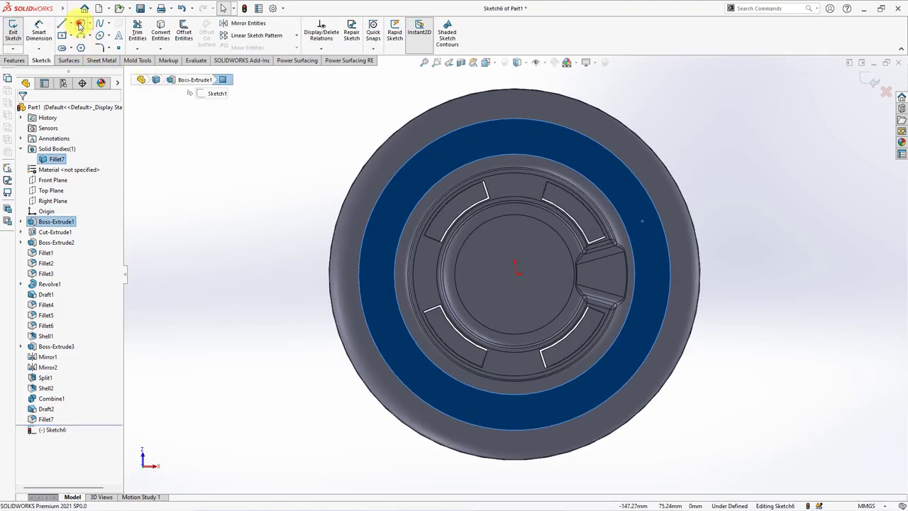
left_click(80, 25)
left_click(515, 273)
left_click(653, 274)
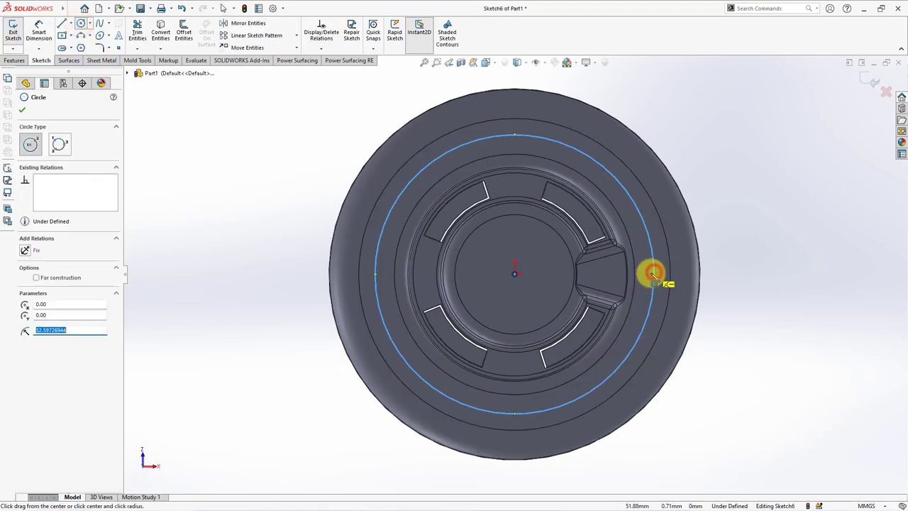
left_click(34, 41)
left_click(411, 178)
left_click(297, 264)
type("103")
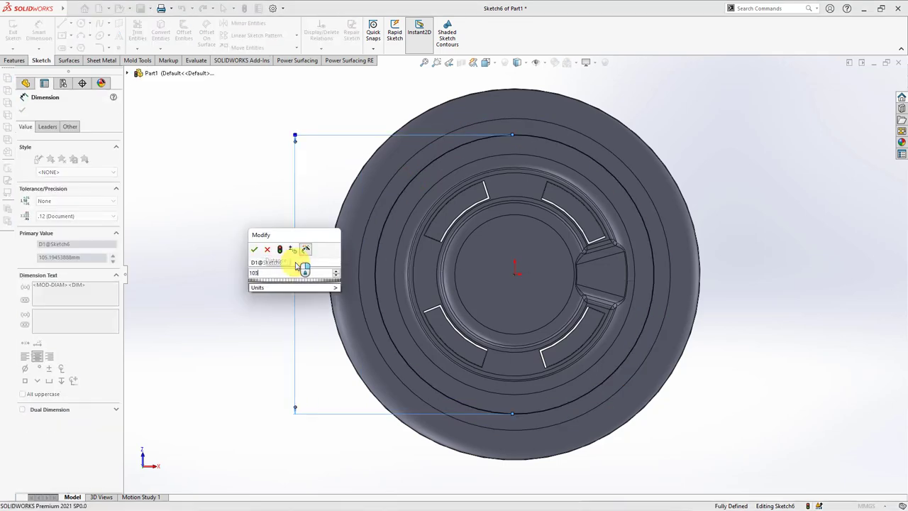
key("Return")
left_click(20, 112)
- Extrude the circle 0.8 mm as a thin feature with a flipped 1.30 mm wall
left_click(17, 62)
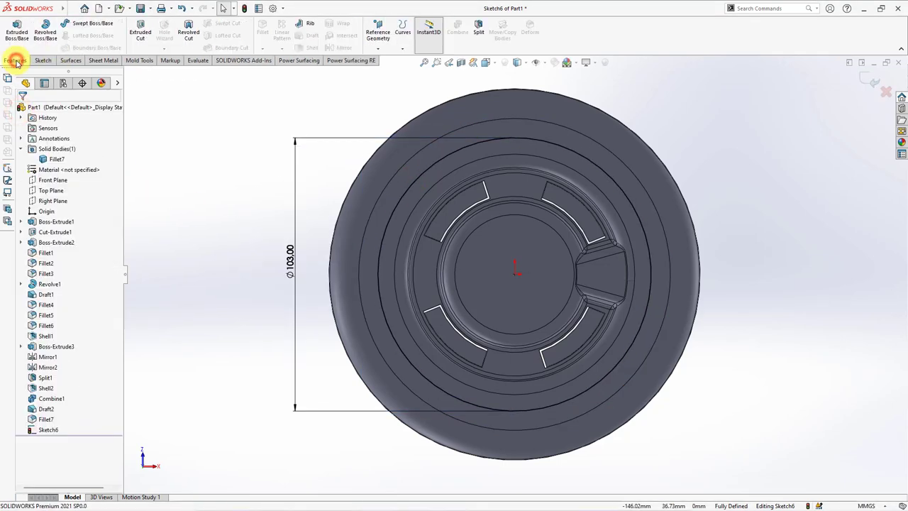
left_click(32, 47)
type("0.8")
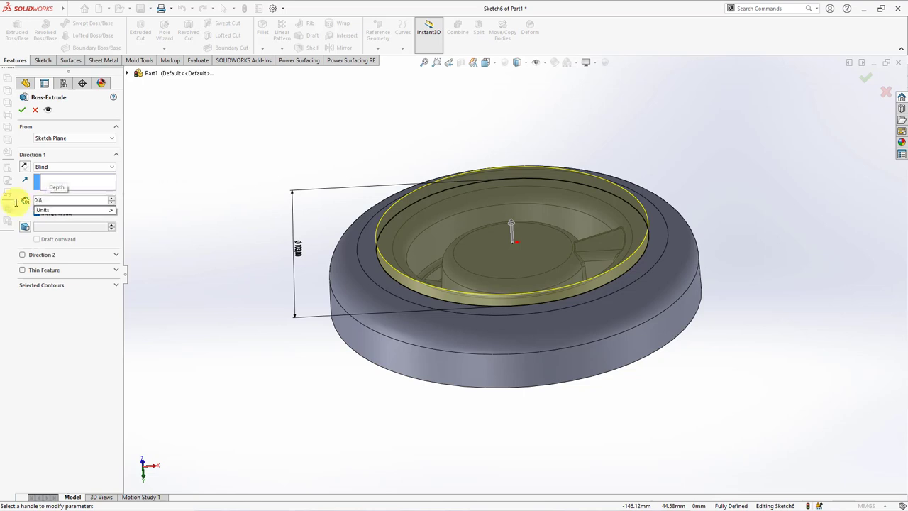
key("Return")
left_click(23, 254)
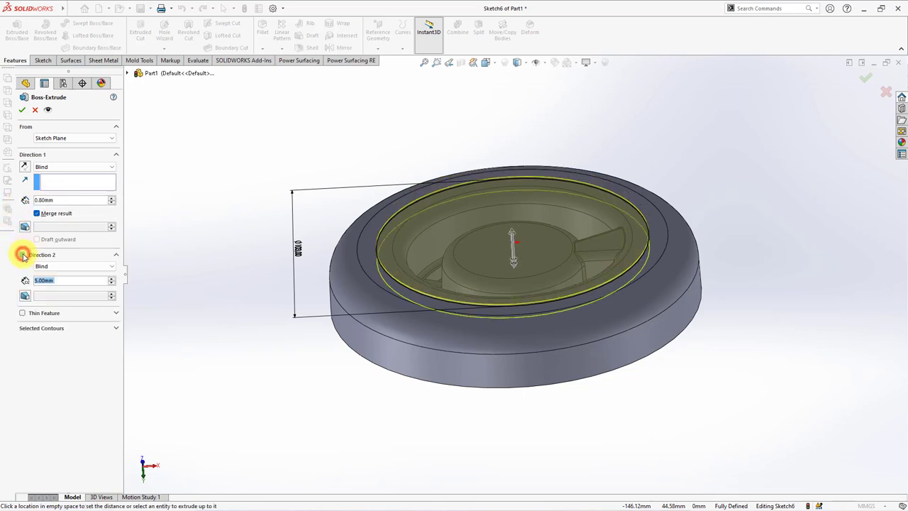
left_click(23, 256)
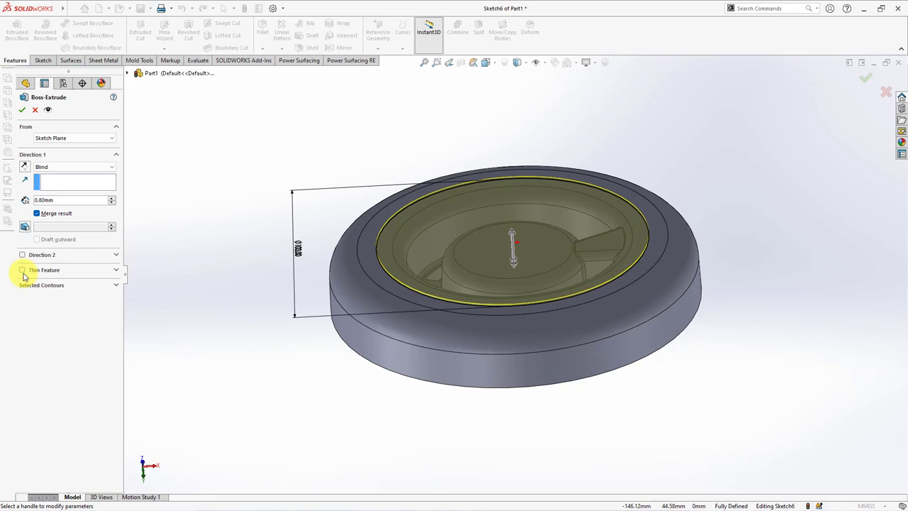
left_click(23, 271)
left_click(24, 282)
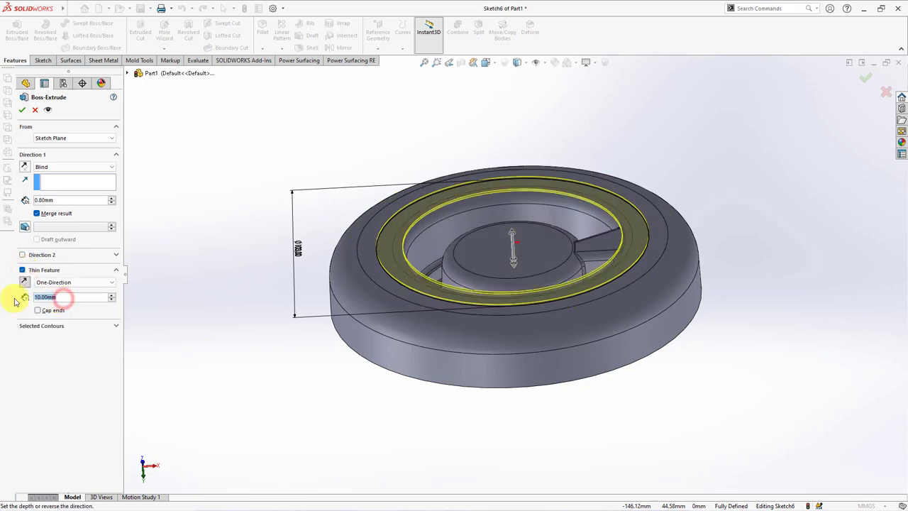
type("1.3")
key("Return")
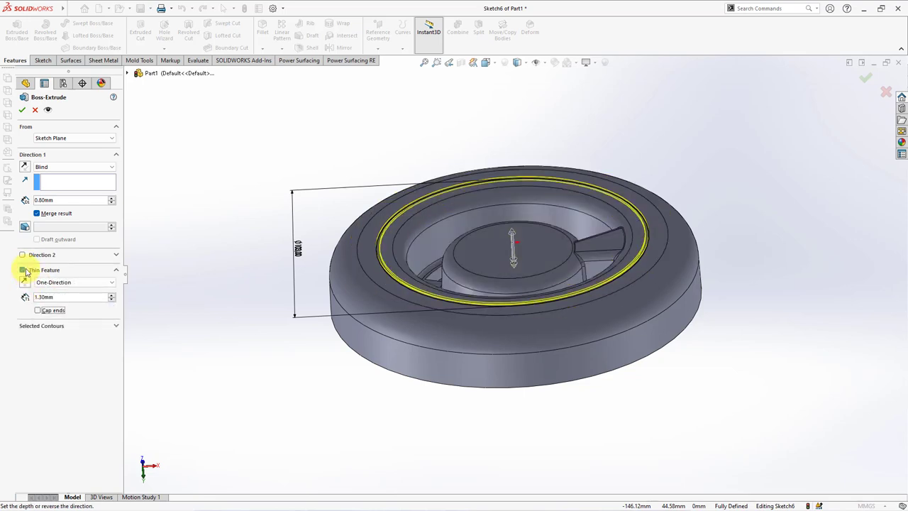
left_click(23, 114)
- Apply a full round fillet across the ring's two side faces and its top face
left_click(216, 234)
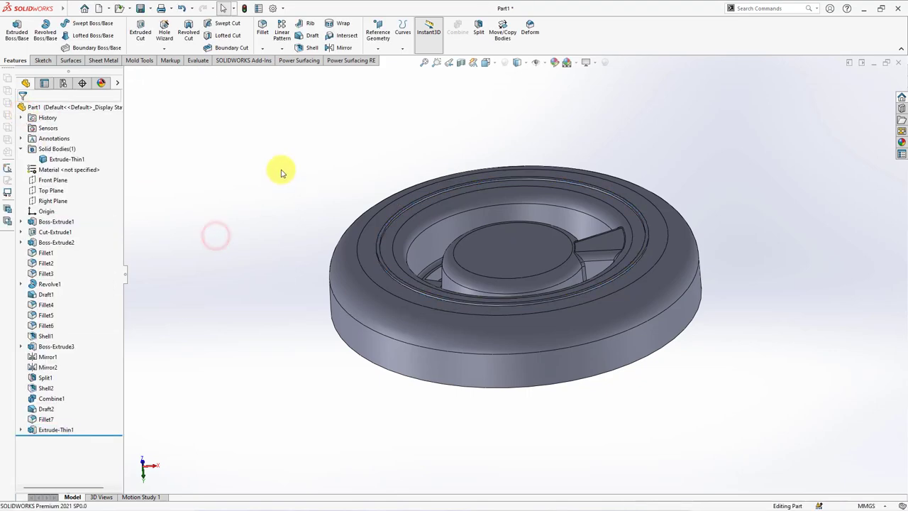
left_click(264, 34)
left_click(86, 154)
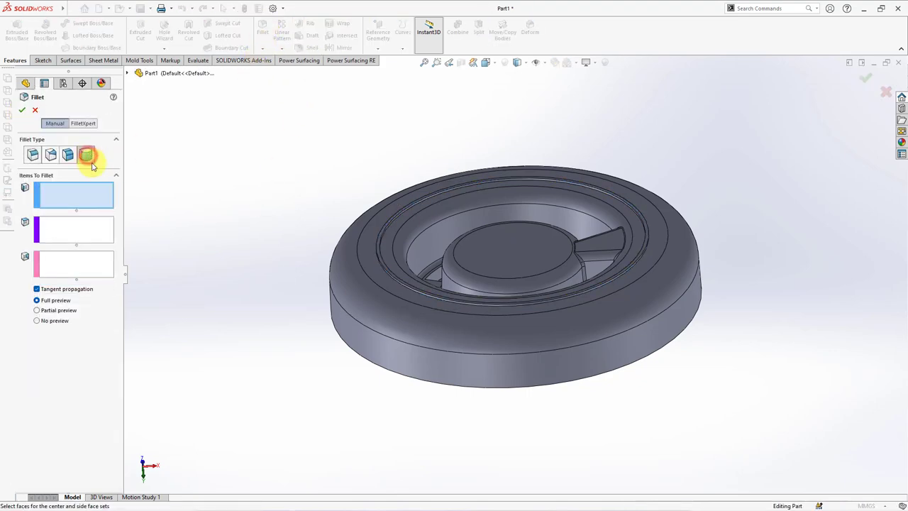
scroll(405, 268, "down", 5)
scroll(417, 255, "down", 3)
left_click(417, 256)
left_click(415, 245)
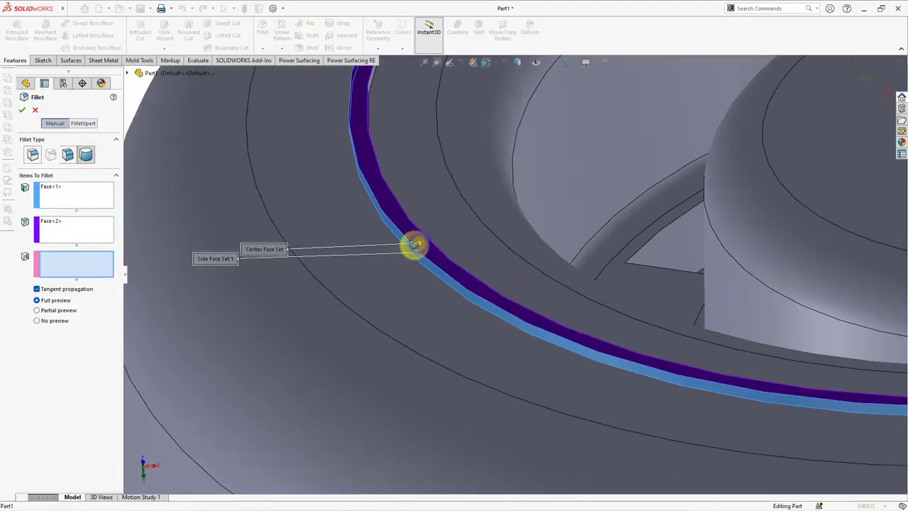
middle_click_drag(414, 245, 426, 253)
left_click(425, 253)
right_click(425, 253)
scroll(304, 182, "up", 5)
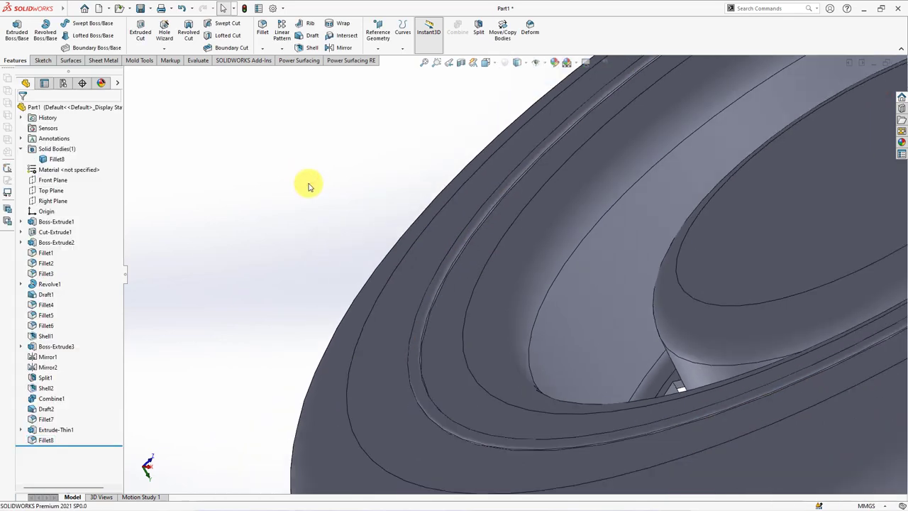
scroll(361, 191, "up", 5)
mouse_move(361, 190)
middle_mouse_down()
mouse_move(375, 243)
mouse_move(402, 222)
mouse_move(421, 252)
mouse_move(240, 219)
middle_mouse_up()
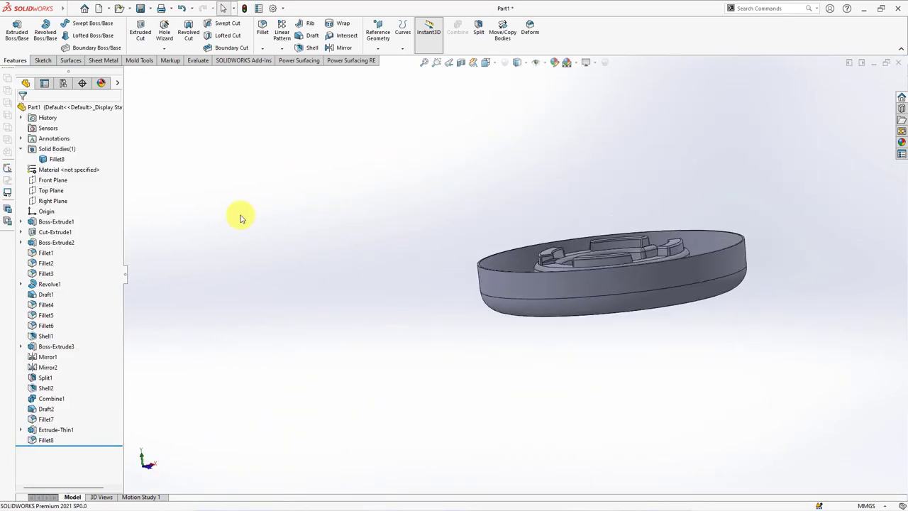
- Start a Front Plane sketch with a vertical centreline from the origin down to the dish bottom
left_click(43, 182)
left_click(51, 163)
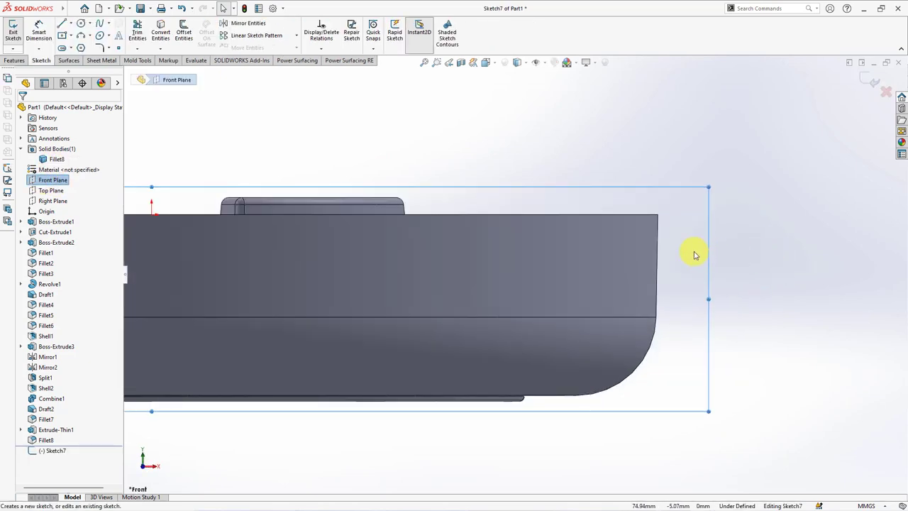
left_click(70, 23)
left_click(67, 42)
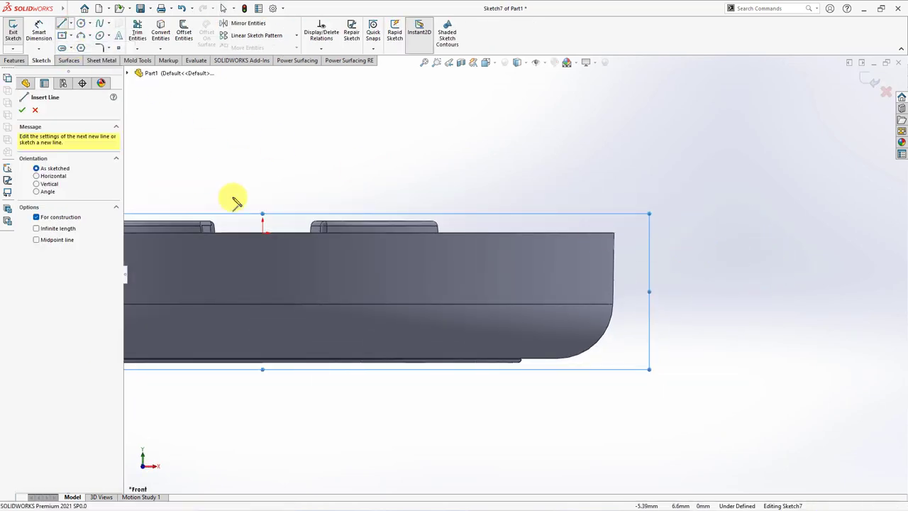
left_click(263, 232)
left_click(263, 360)
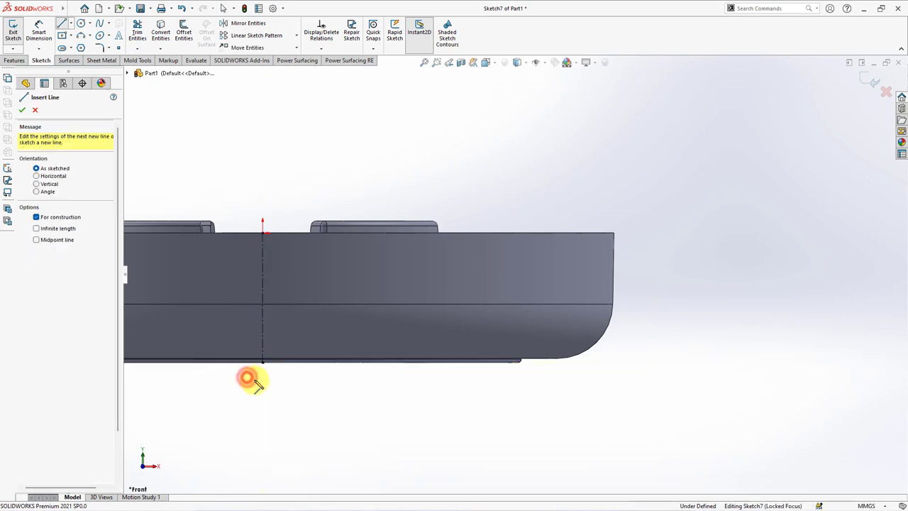
- In wireframe, draw a vertical, diagonal and horizontal line triangle at the rim corner
scroll(619, 263, "down", 4)
left_click(518, 131)
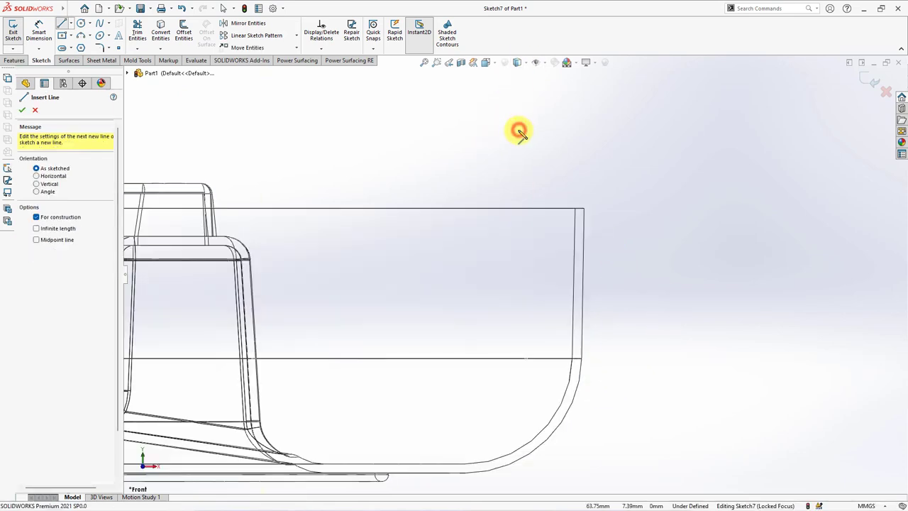
left_click(70, 24)
left_click(71, 37)
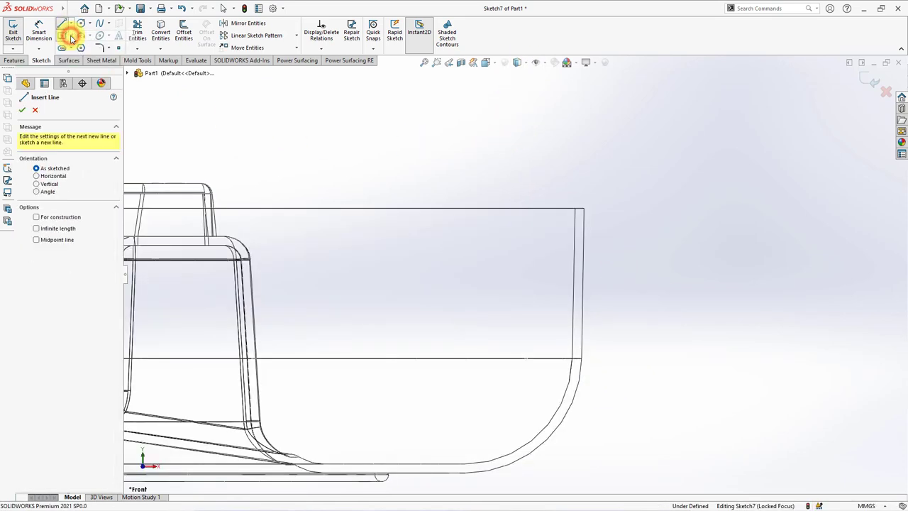
left_click(584, 260)
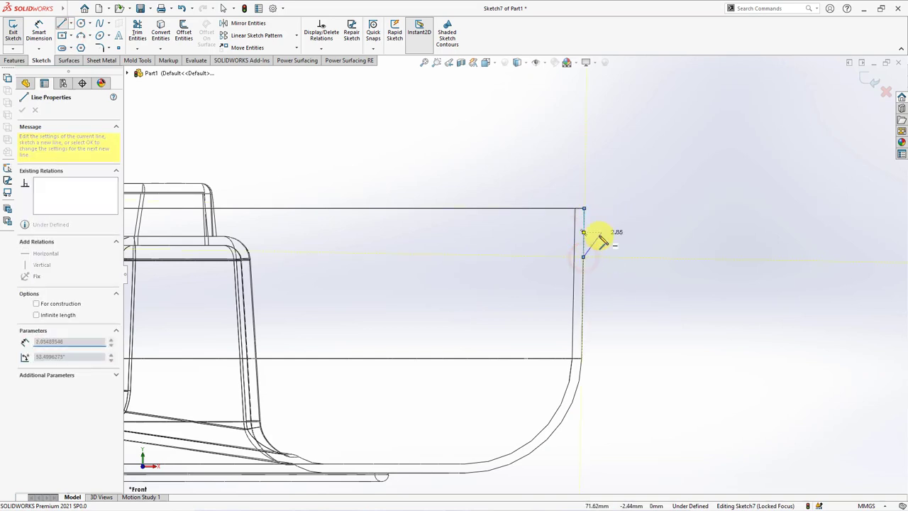
scroll(600, 226, "down", 2)
left_click(604, 206)
left_click(566, 205)
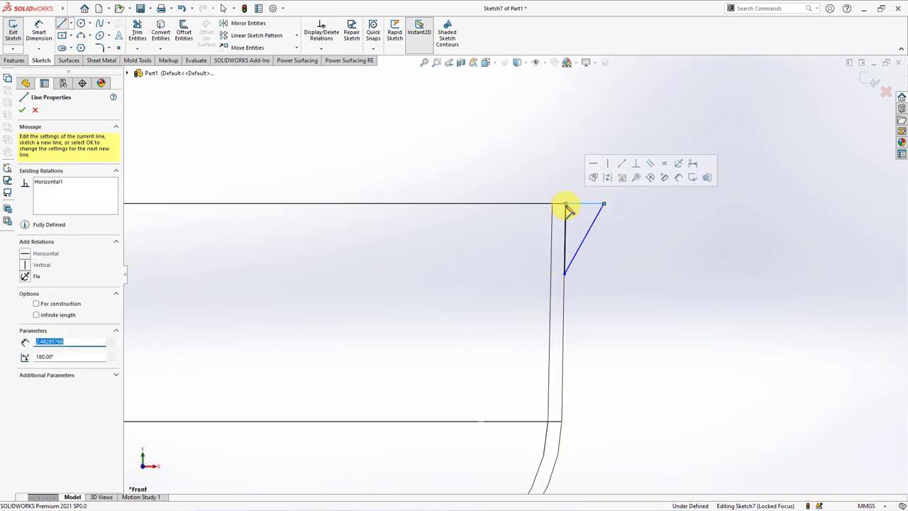
- Add a three-point arc from left of the vertical line to the diagonal line
left_click(81, 41)
scroll(538, 228, "down", 2)
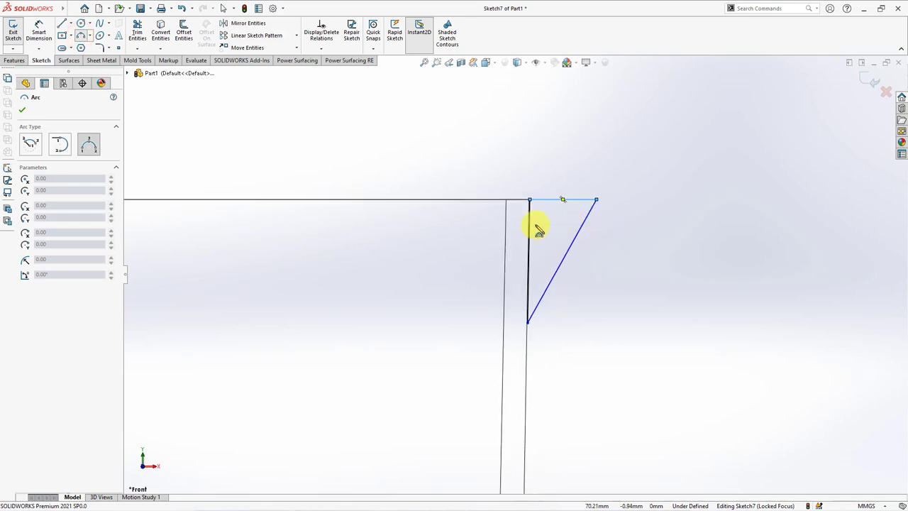
left_click(508, 223)
left_click(584, 225)
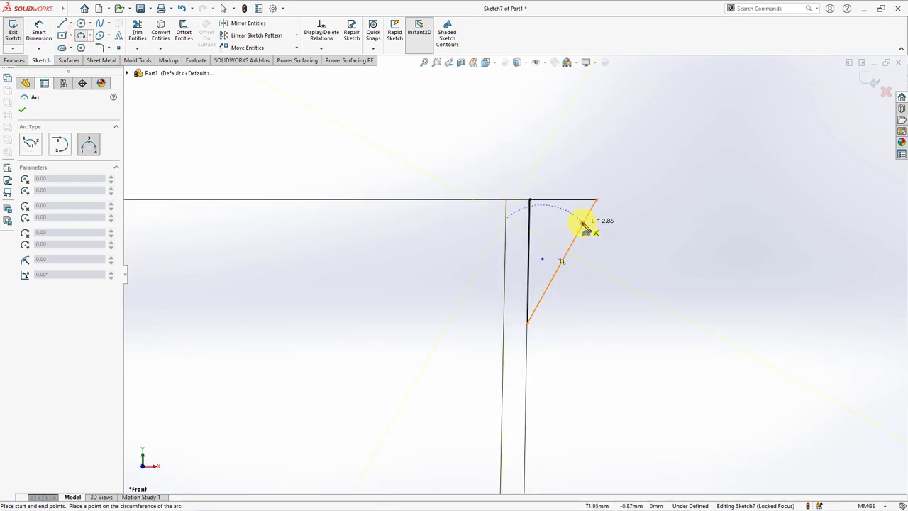
left_click(539, 205)
right_click(536, 202)
left_click(539, 203)
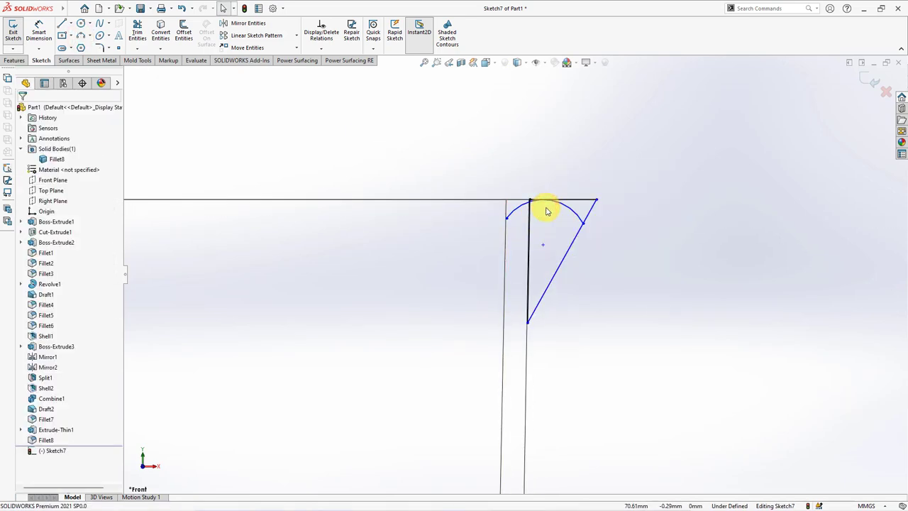
right_click(568, 205)
left_click(522, 203)
left_click(547, 205, "ctrl")
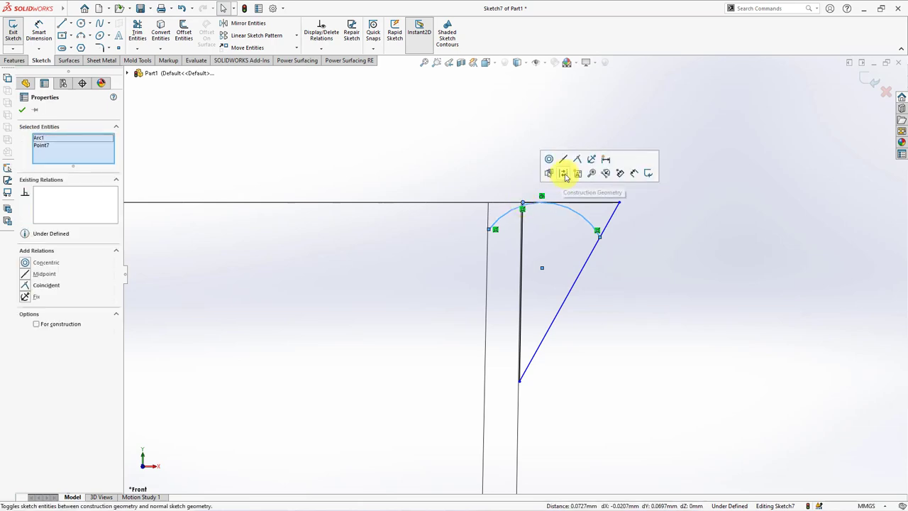
left_click(622, 225)
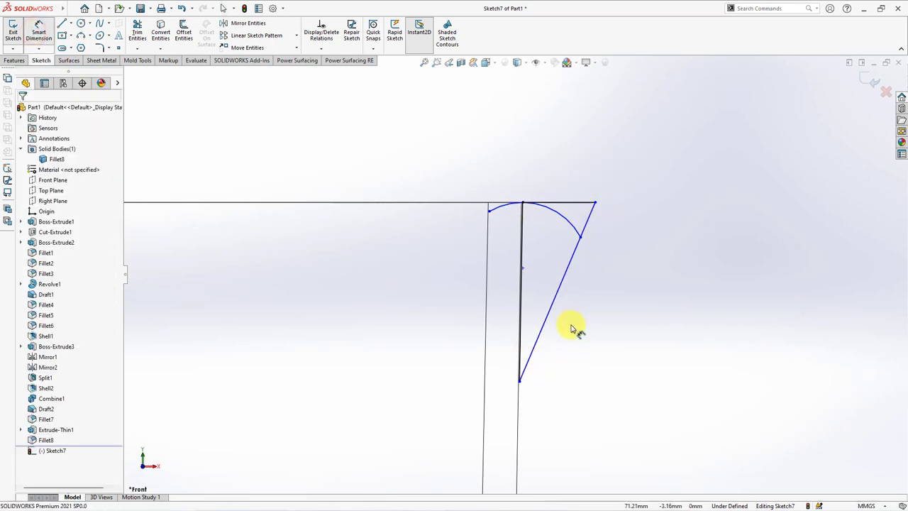
- Dimension the profile with a 1.40 short vertical distance and a 4.00 overall height
left_click(584, 227)
left_click(594, 203)
left_click(629, 221)
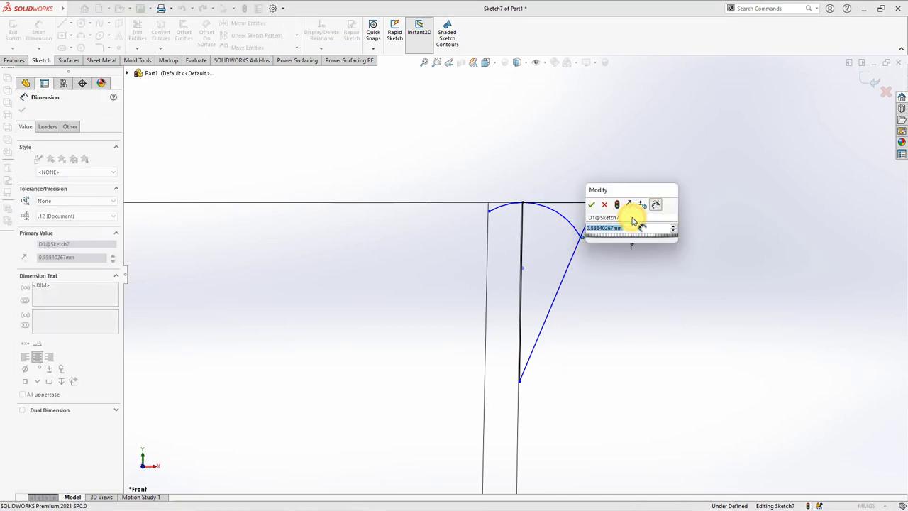
left_click(592, 204)
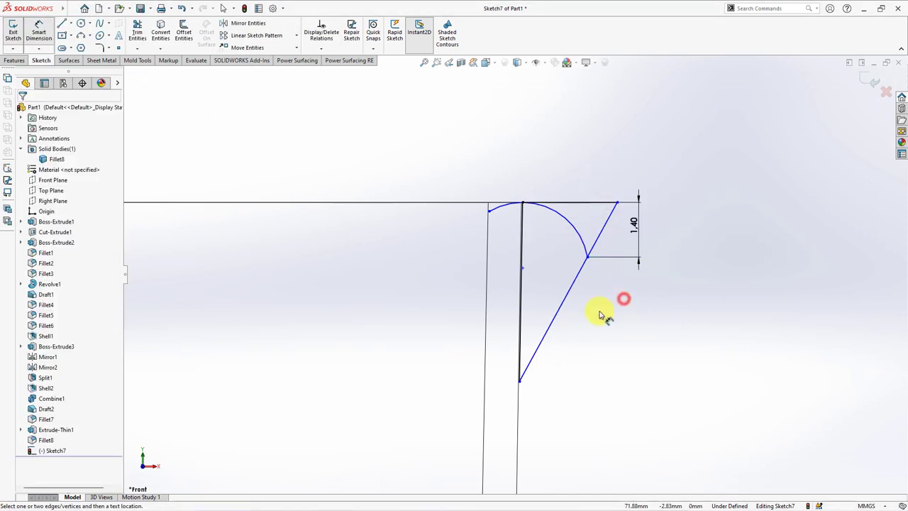
left_click(521, 383)
left_click(561, 203)
left_click(672, 266)
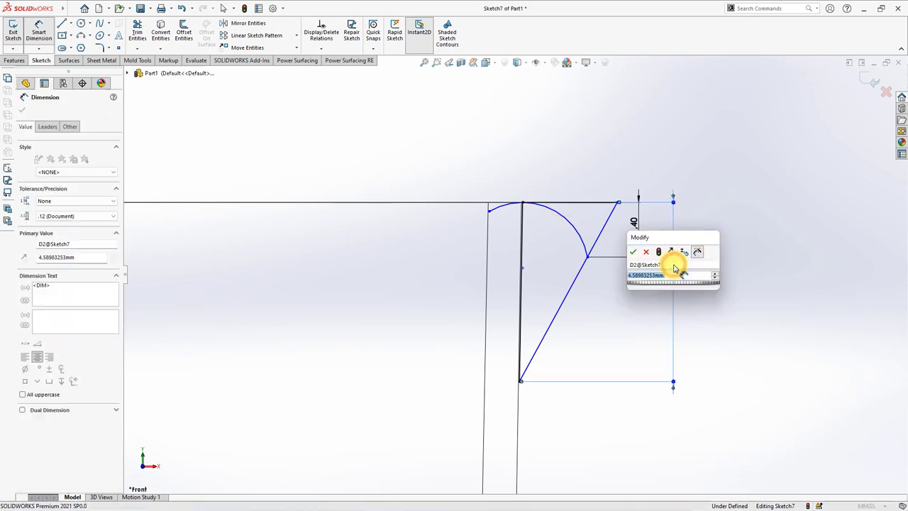
type("4")
left_click(633, 252)
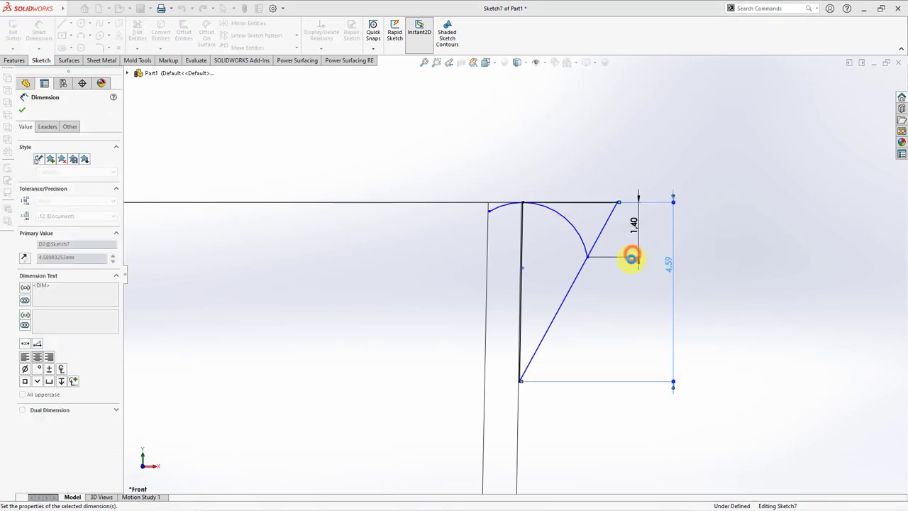
- Add a 2.20 distance from the arc's left end point to fully define the sketch
left_click(588, 258)
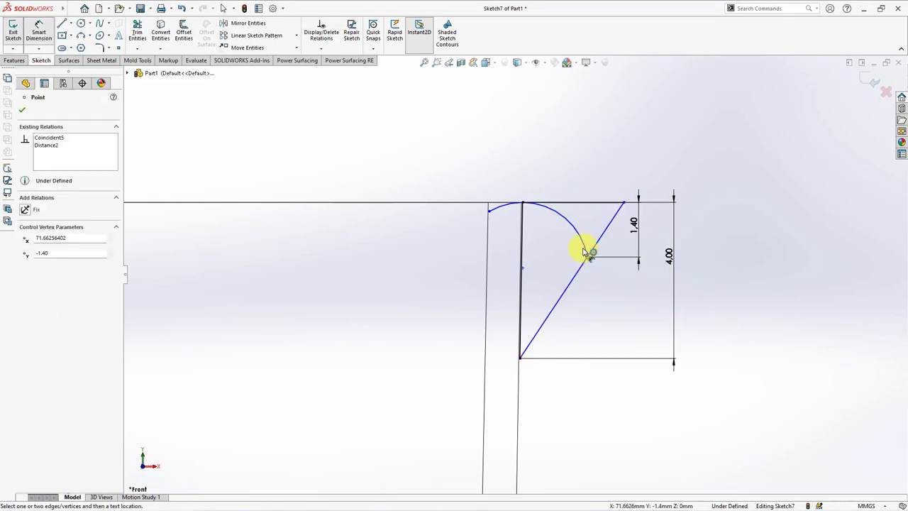
left_click(489, 212)
left_click(537, 178)
type("2.2")
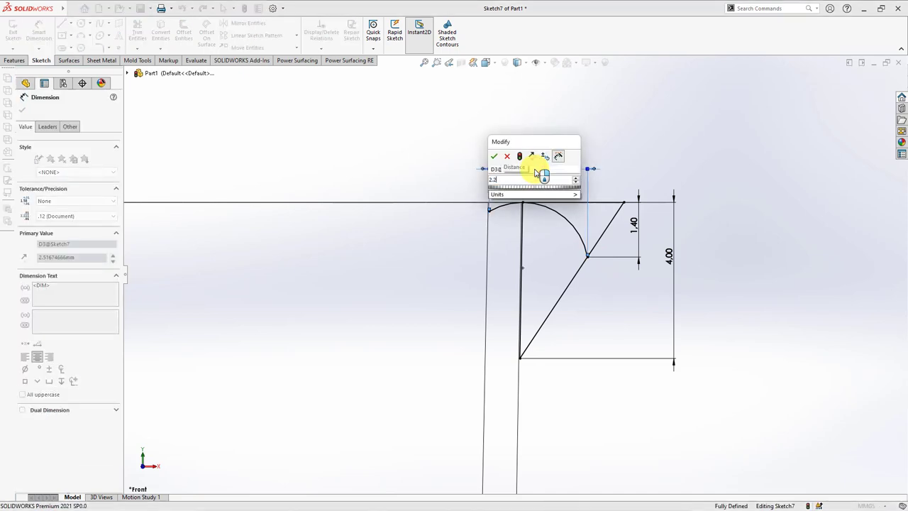
left_click(494, 157)
left_click(632, 159)
scroll(635, 166, "up", 5)
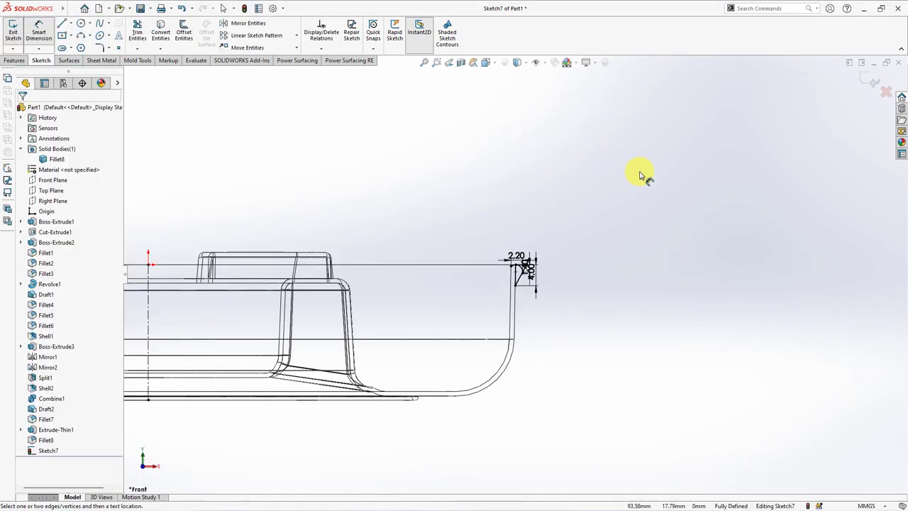
middle_click_drag(641, 175, 637, 193)
left_click(15, 61)
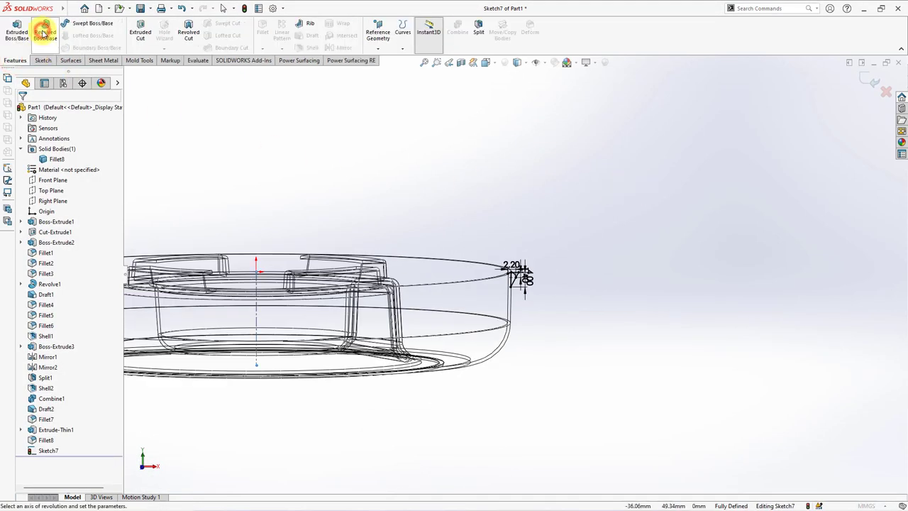
- Revolve the Sketch7 region 360° as a solid with Thin Feature off, viewed shaded
left_click(44, 34)
left_click(75, 286)
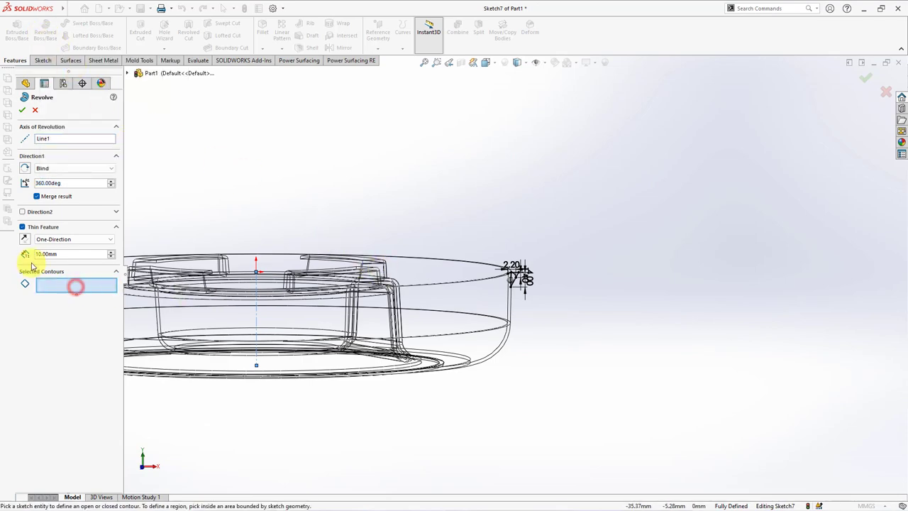
left_click(23, 227)
scroll(492, 280, "down", 3)
scroll(563, 287, "down", 3)
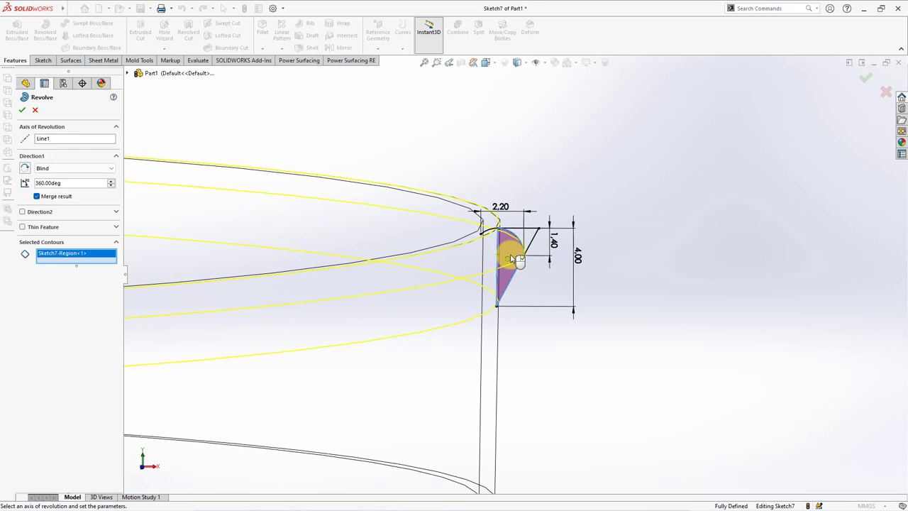
left_click(517, 63)
left_click(515, 79)
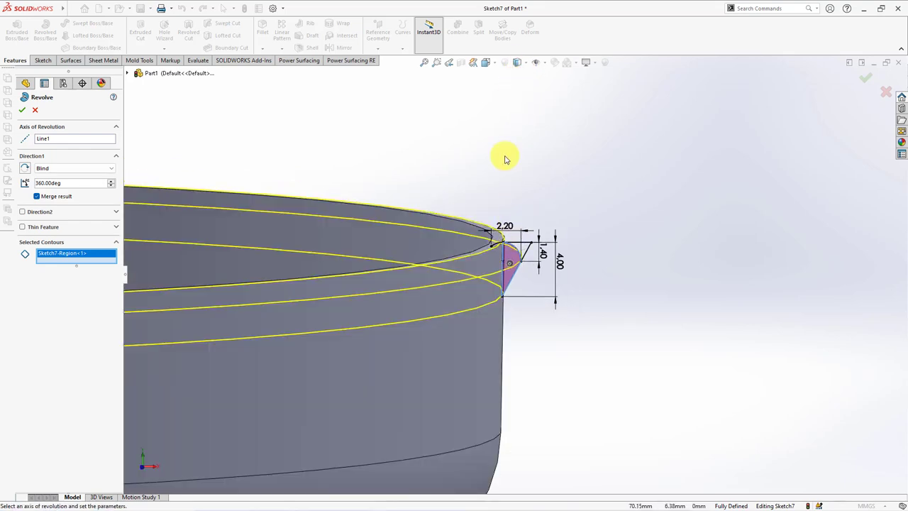
left_click(22, 113)
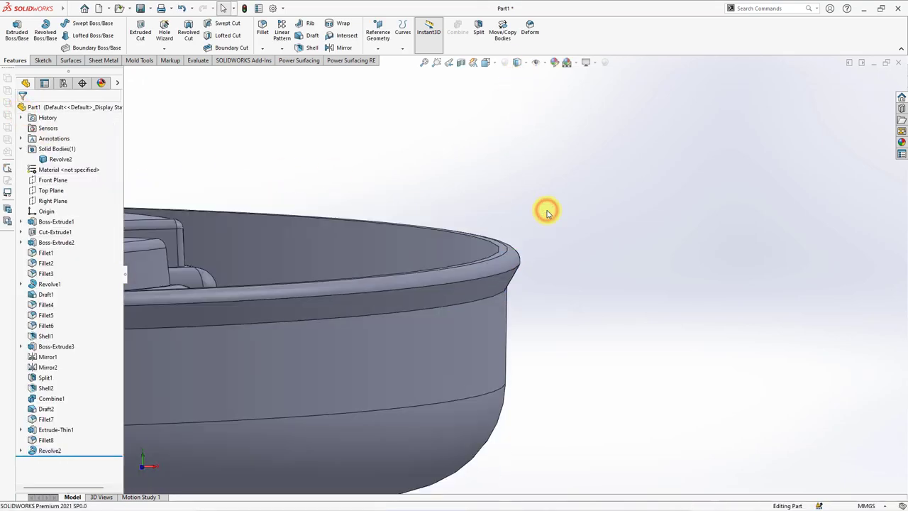
- Expand Revolve2 and select its bead sketch, Sketch7
left_click(21, 451)
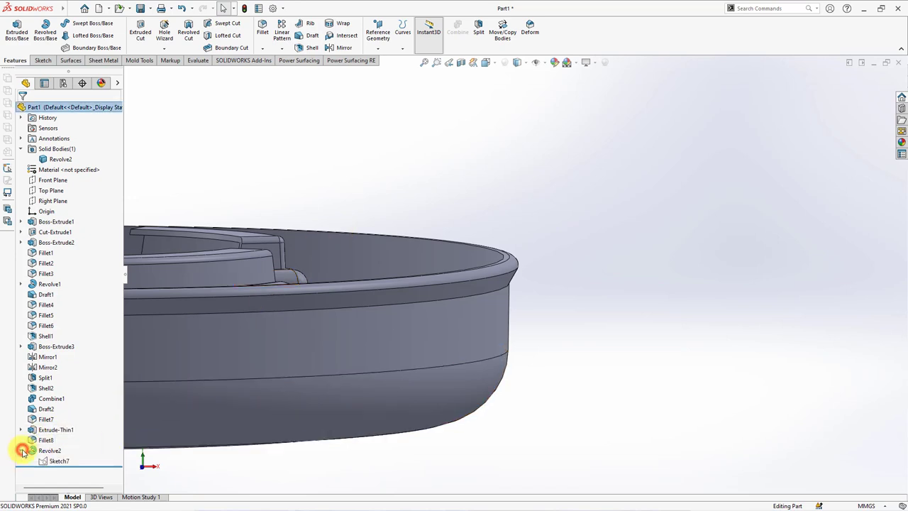
left_click(50, 463)
left_click(58, 448)
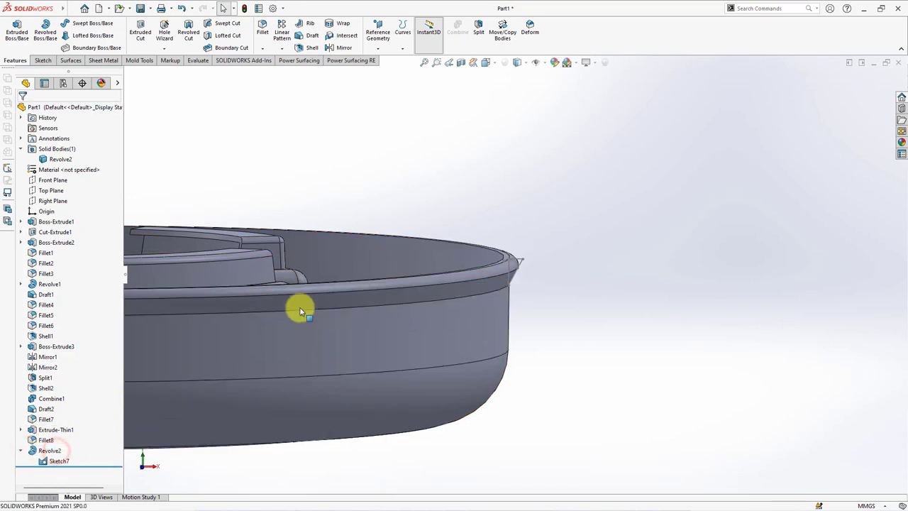
middle_click_drag(300, 307, 106, 435)
left_click(46, 465)
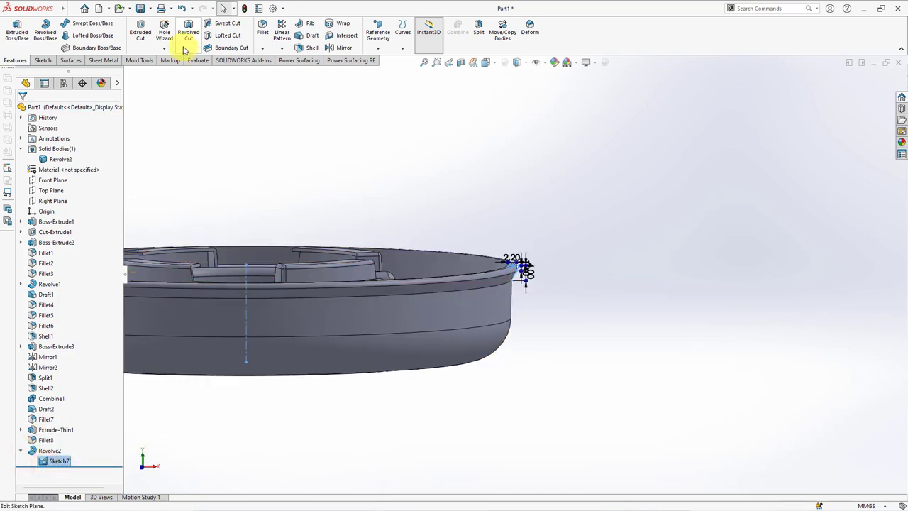
- Revolve the Sketch7 arc into a 360° surface, Surface-Revolve1
left_click(70, 61)
left_click(41, 31)
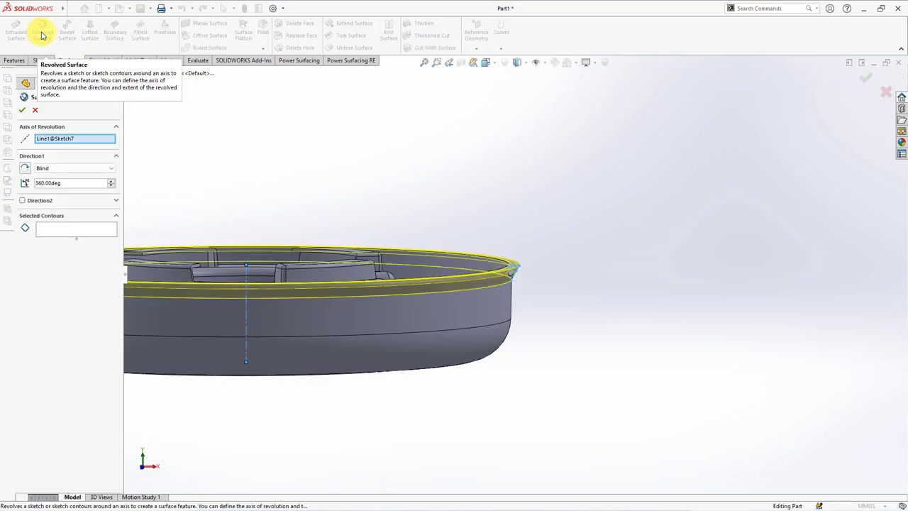
left_click(63, 235)
scroll(490, 284, "up", 3)
scroll(503, 233, "up", 3)
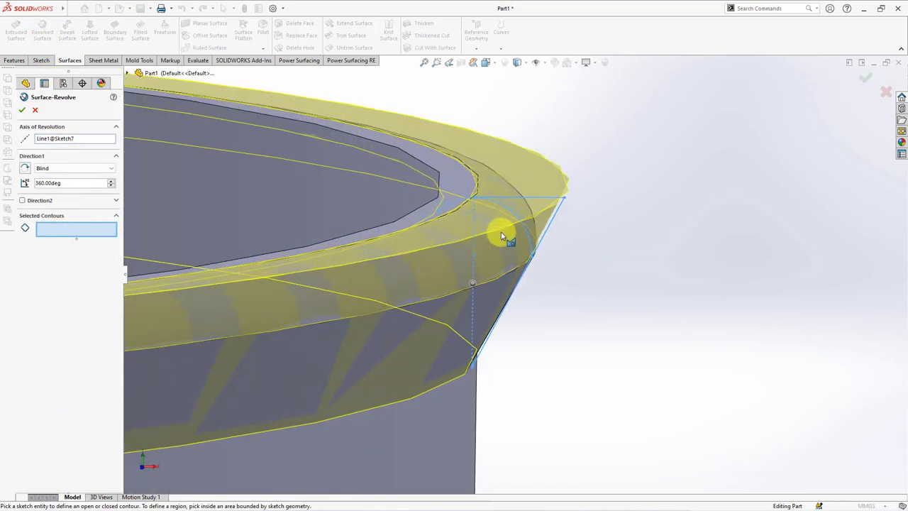
left_click(456, 206)
right_click(456, 207)
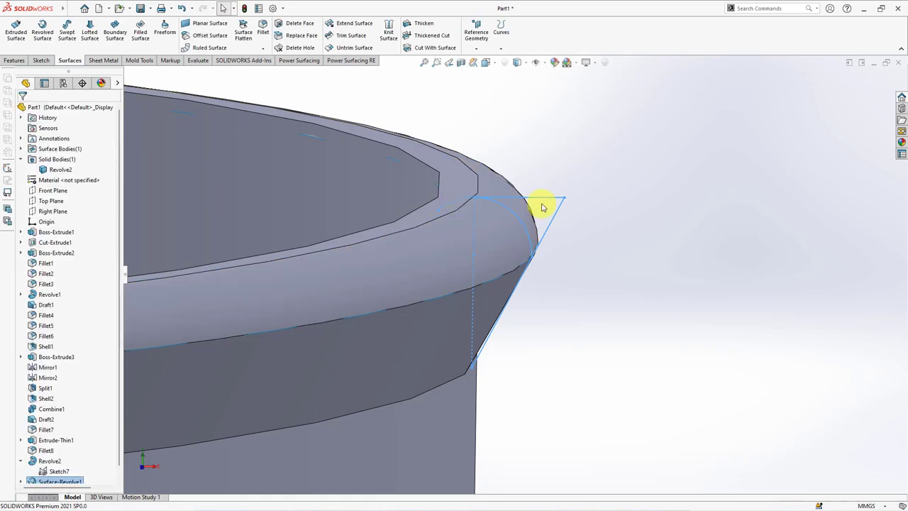
scroll(525, 263, "down", 2)
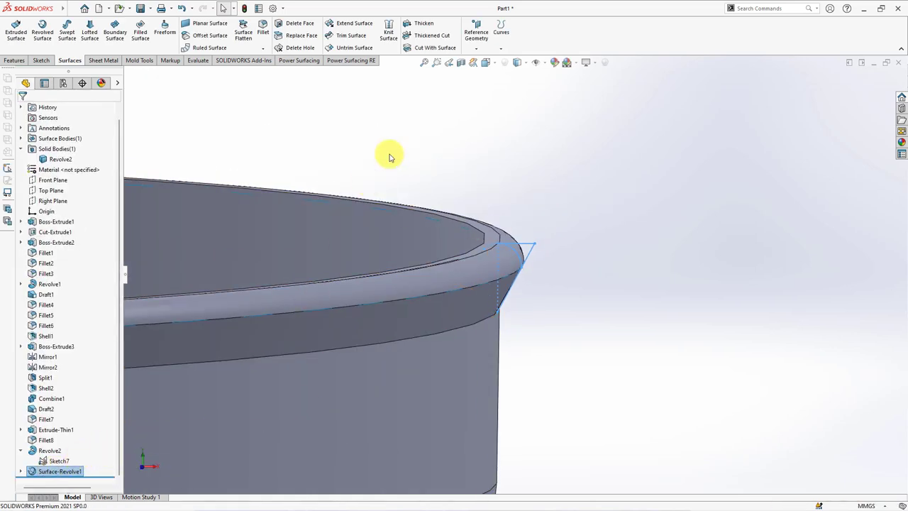
left_click(426, 47)
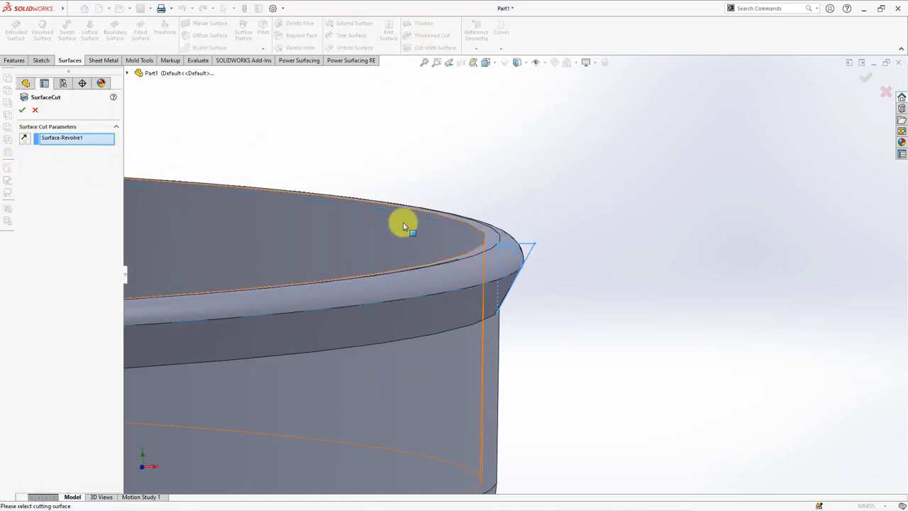
- Hide the Surface-Revolve1 body after the surface cut and fit the whole dish in view
mouse_move(405, 223)
middle_mouse_down()
mouse_move(378, 244)
mouse_move(361, 282)
middle_mouse_up()
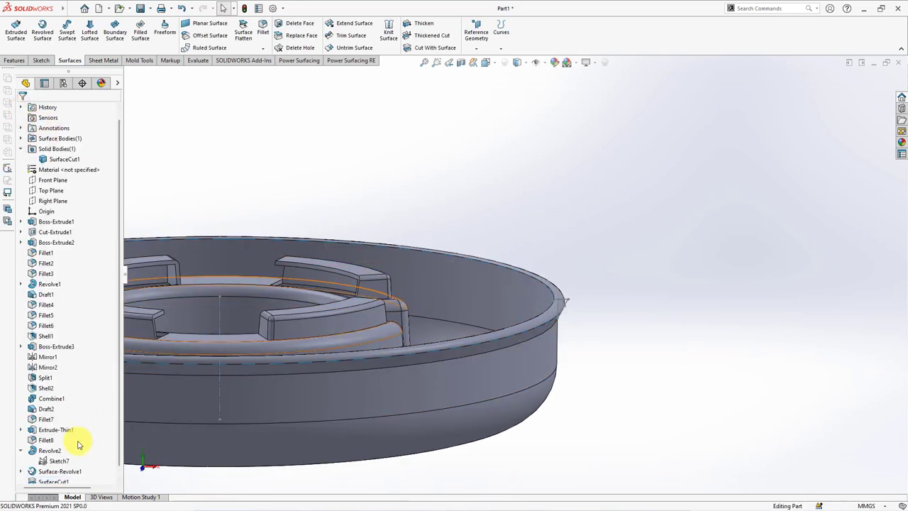
left_click(20, 127)
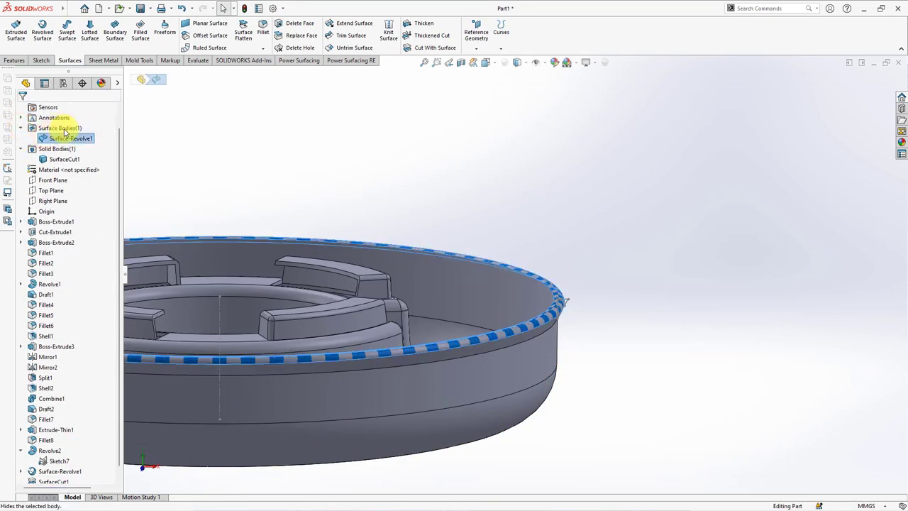
left_click(431, 172)
scroll(71, 483, "down", 1)
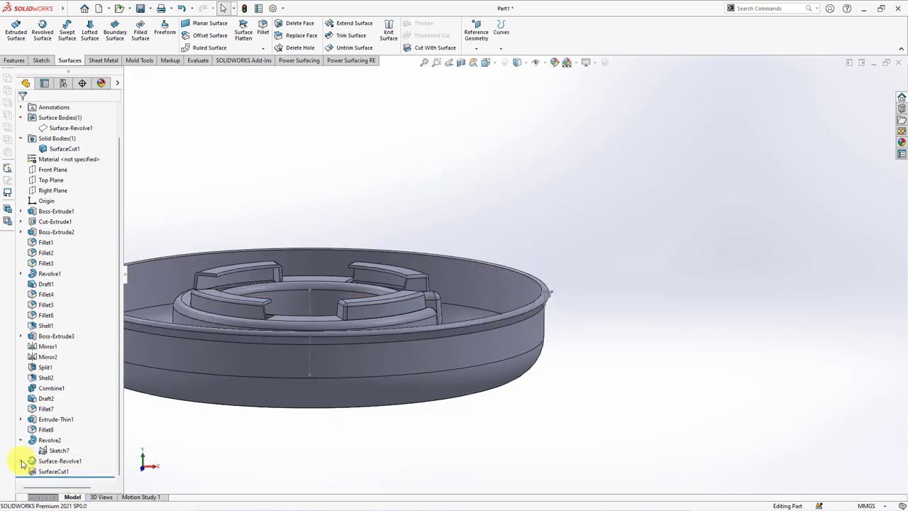
left_click(468, 472)
key("ctrl+7")
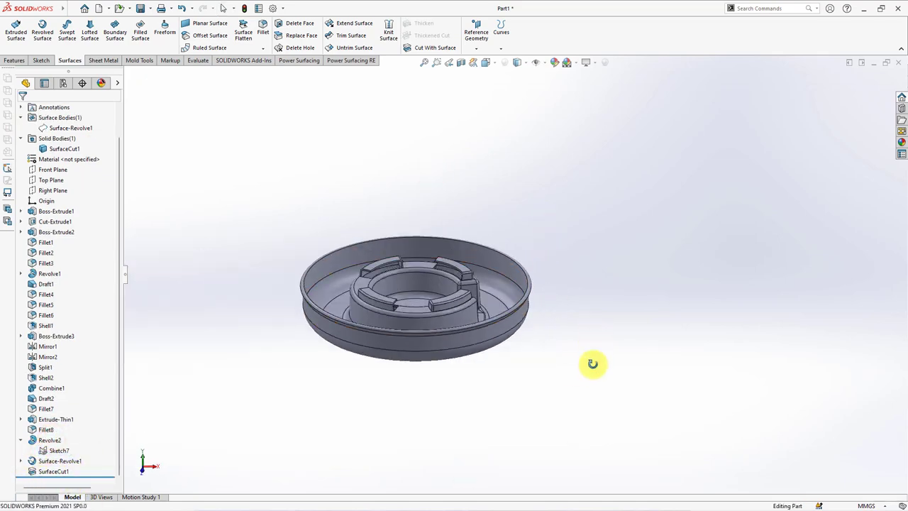
mouse_move(674, 399)
middle_mouse_down()
mouse_move(700, 342)
mouse_move(709, 405)
mouse_move(733, 379)
middle_mouse_up()
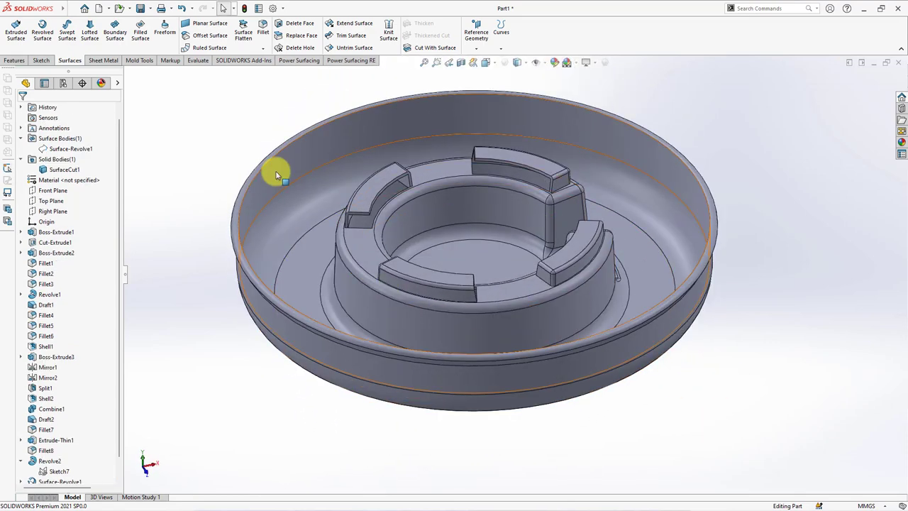
left_click(108, 12)
- Create a new part and sketch a vertical centreline up from the origin on the Front Plane
left_click(117, 22)
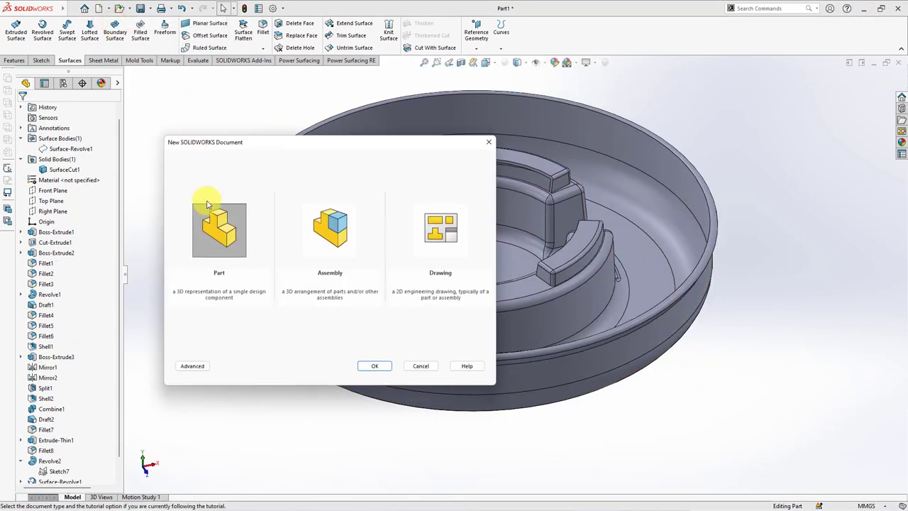
left_click(373, 368)
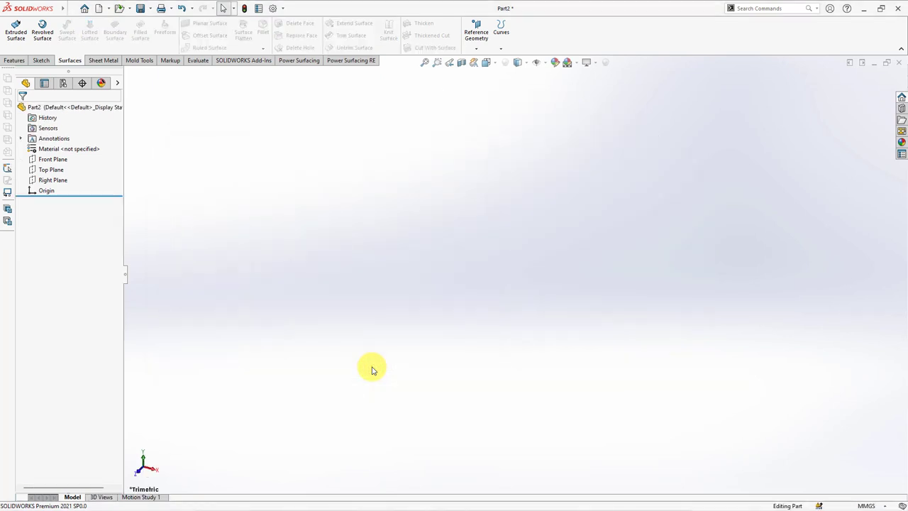
left_click(53, 158)
left_click(51, 147)
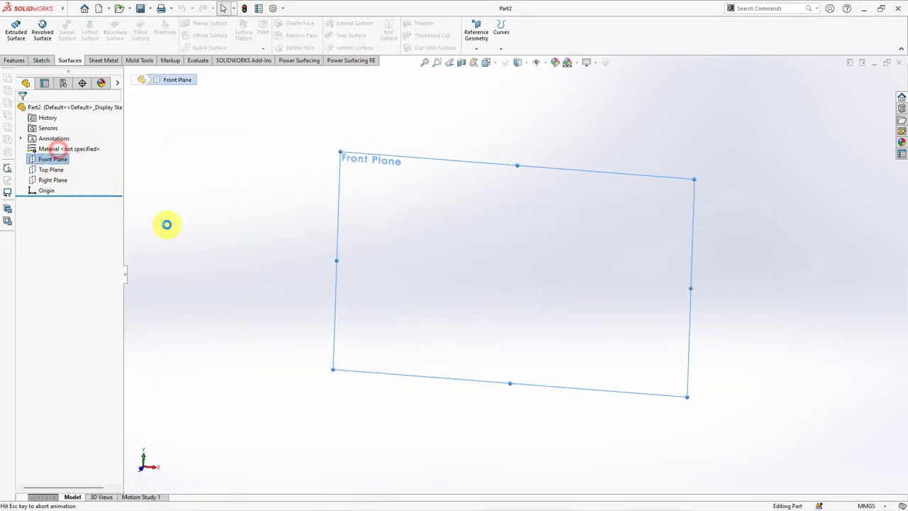
left_click(70, 26)
left_click(73, 40)
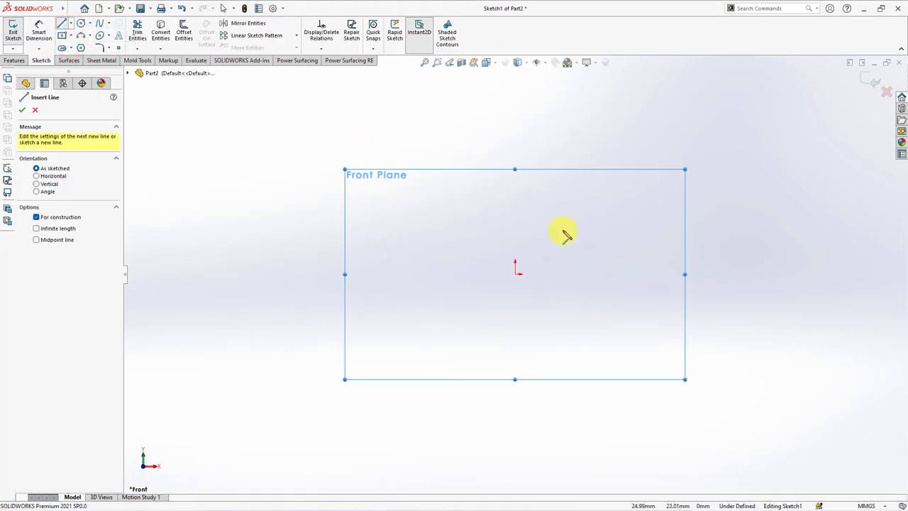
middle_click_drag(563, 233, 472, 334, "ctrl")
left_click(425, 374)
left_click(426, 95)
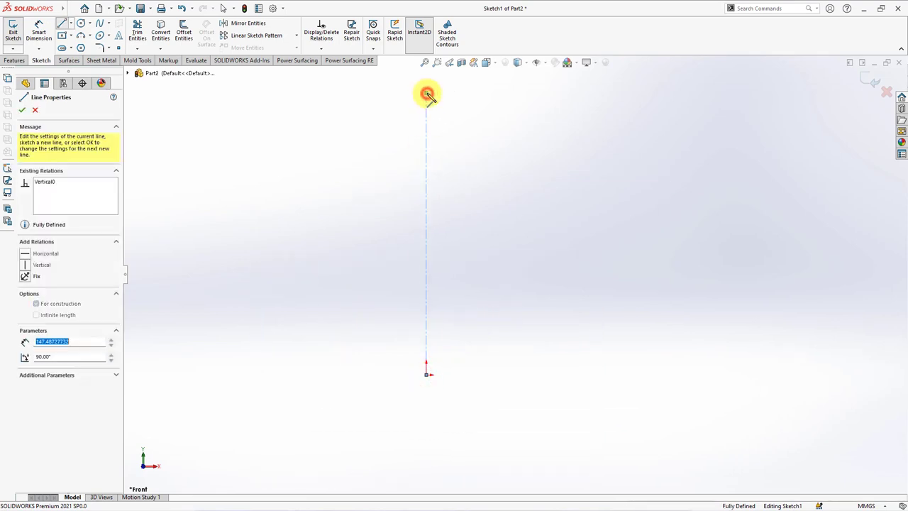
right_click(428, 96)
left_click(445, 96)
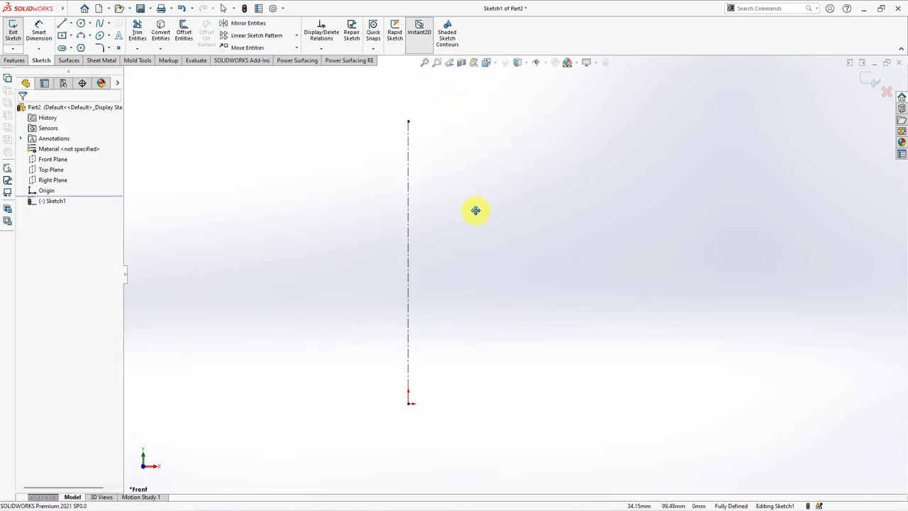
- Draw the closed stepped profile: bottom line, step, diagonal, tall vertical side and top edge
left_click(62, 24)
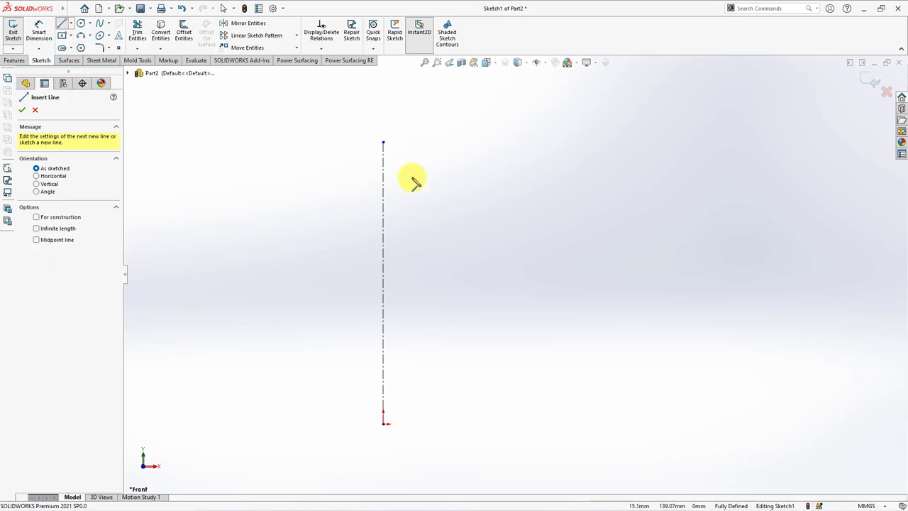
left_click(383, 424)
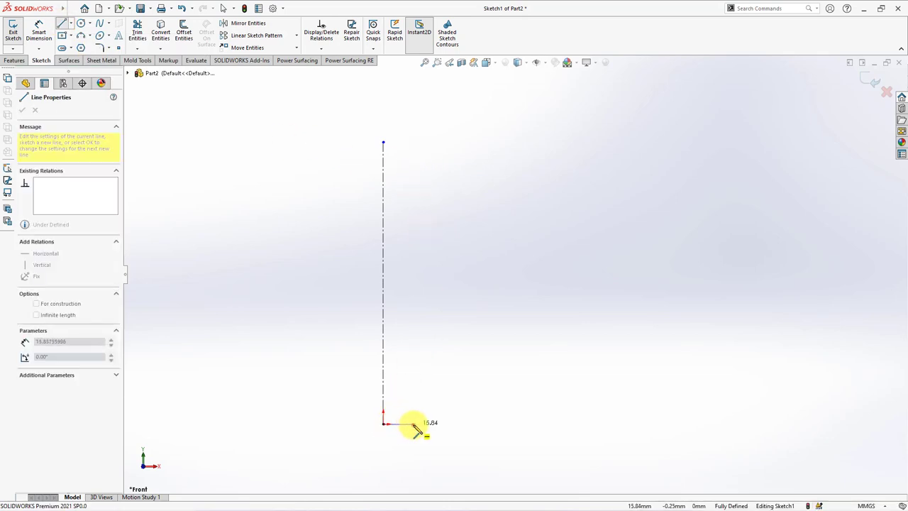
left_click(414, 424)
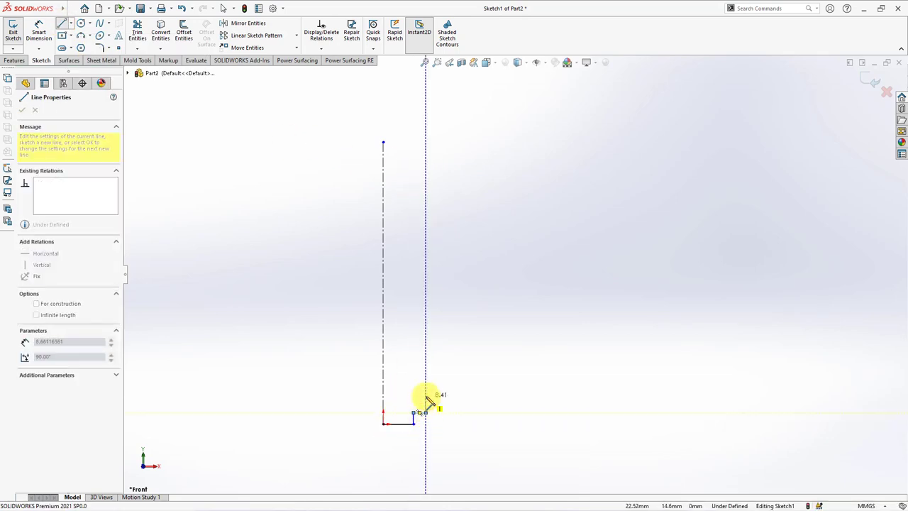
left_click(426, 395)
left_click(436, 395)
left_click(435, 353)
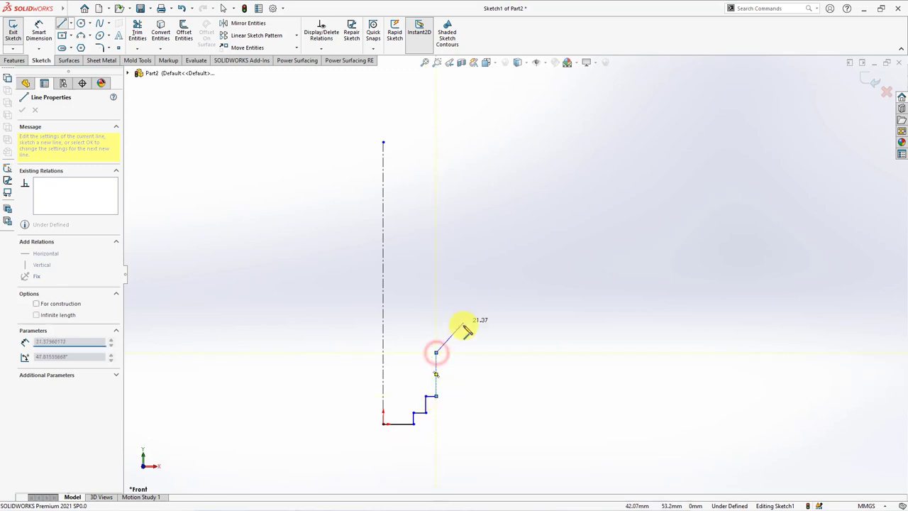
left_click(467, 317)
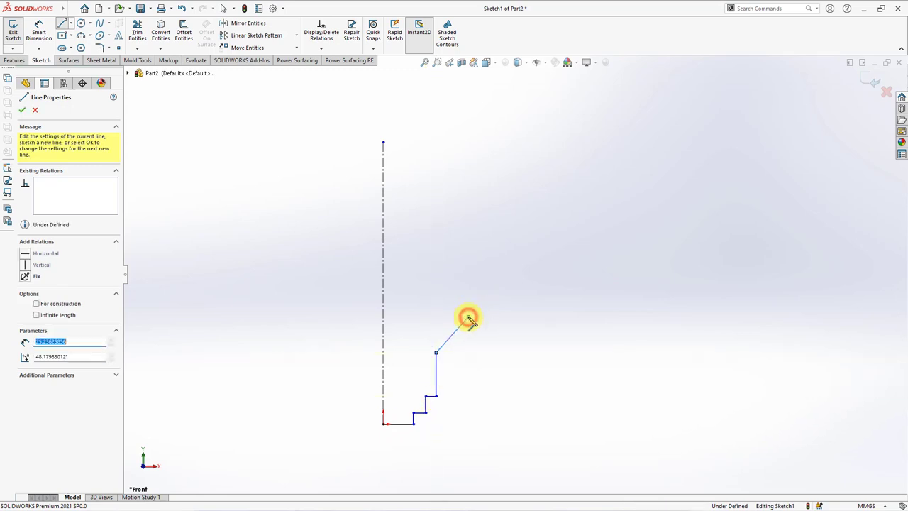
left_click(468, 142)
left_click(383, 143)
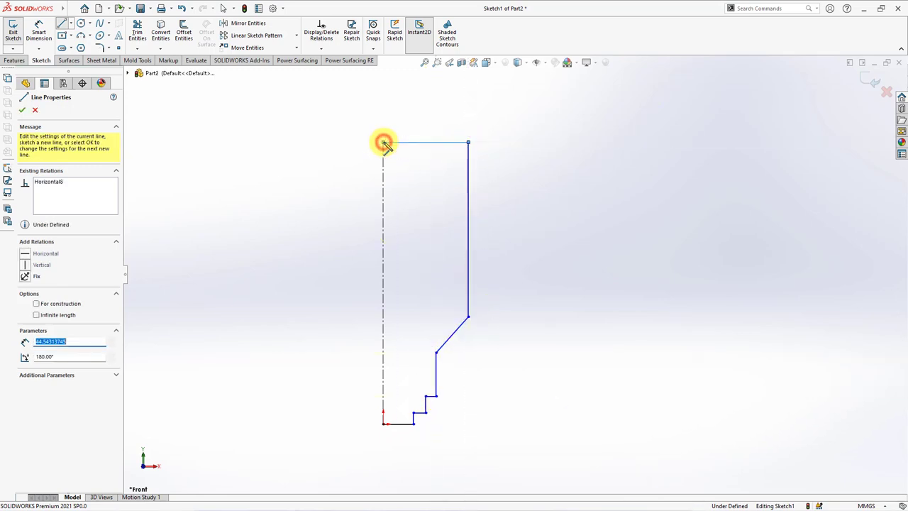
right_click(385, 146)
left_click(406, 150)
middle_click_drag(569, 308, 613, 298, "ctrl")
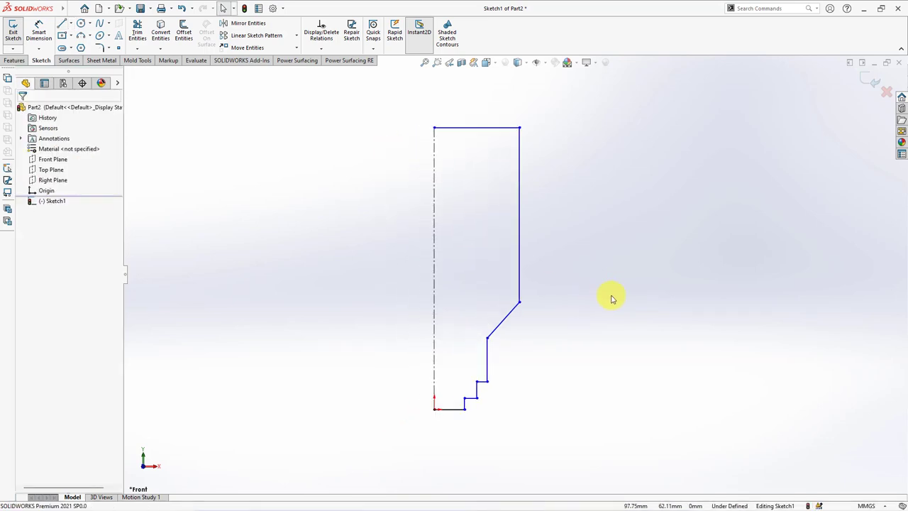
- Dimension the centerline length as 179 mm with Smart Dimension
left_click(39, 32)
left_click(435, 294)
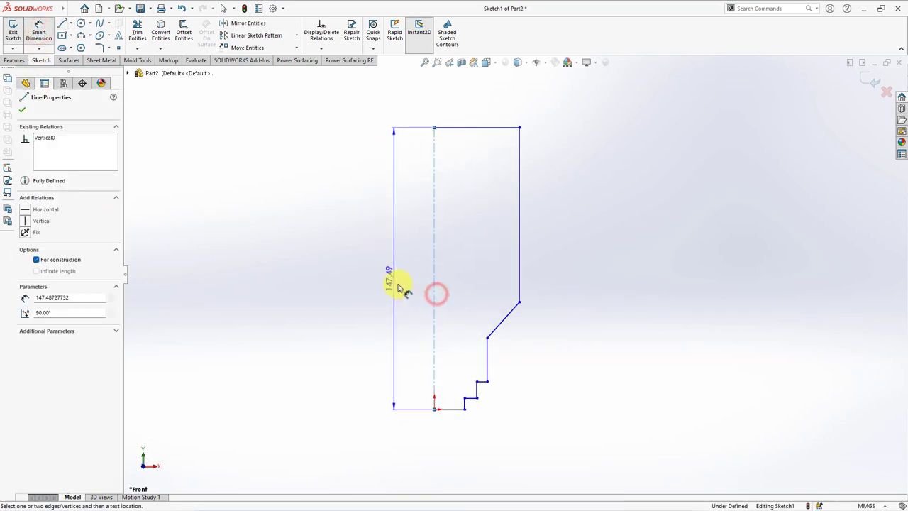
left_click(371, 267)
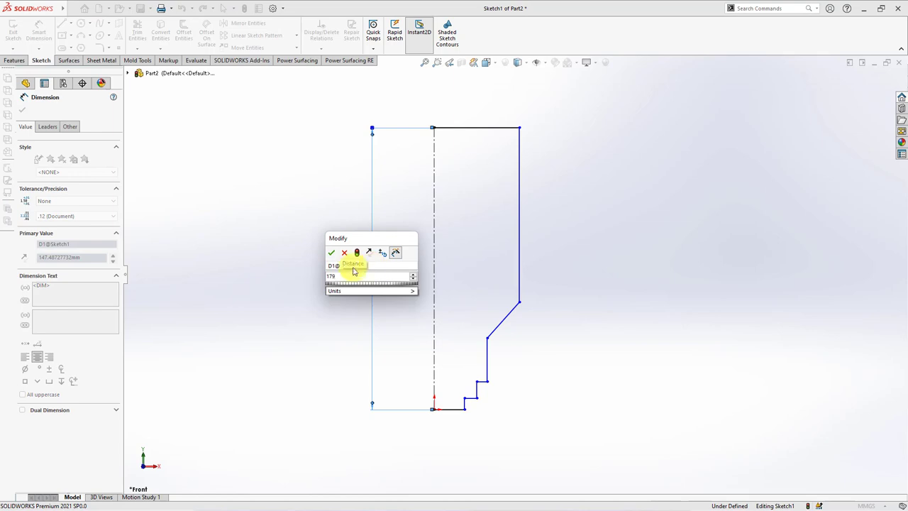
left_click(334, 253)
- Add diameter dimensions of 38 mm and 56 mm to the first two steps
left_click(399, 346)
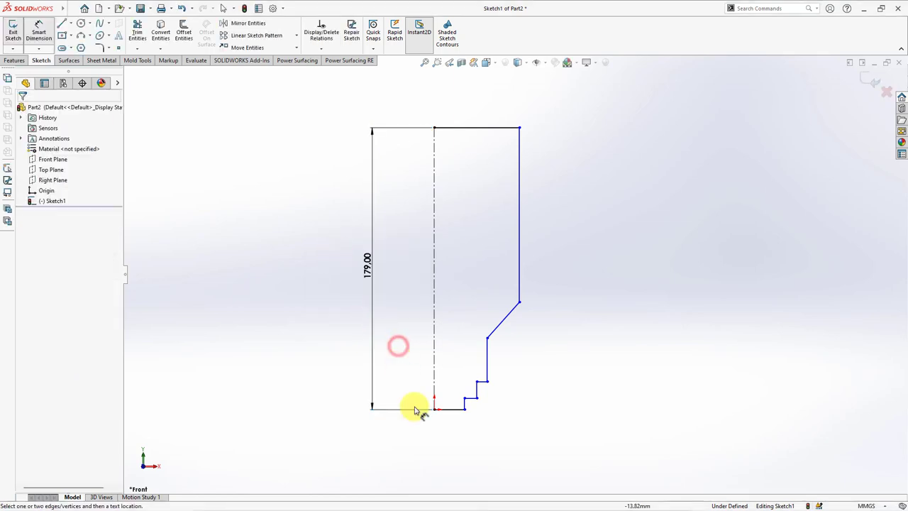
left_click(467, 405)
left_click(433, 389)
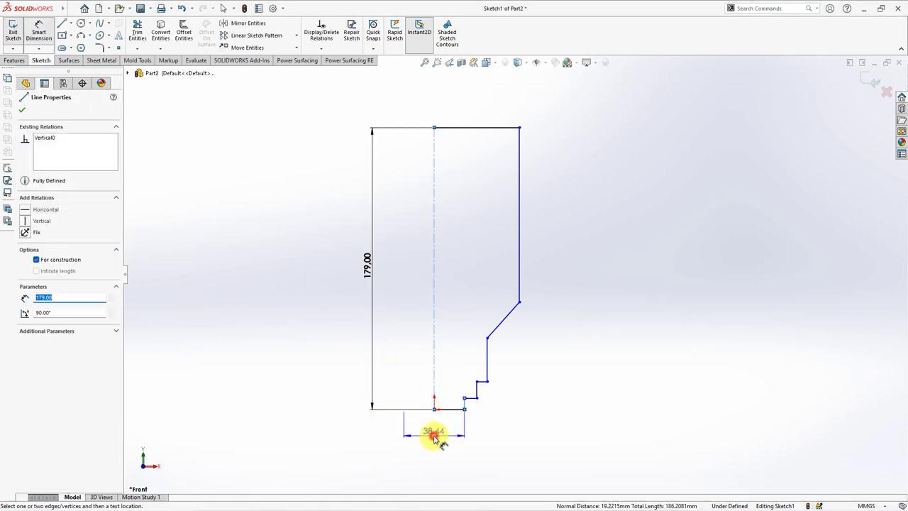
left_click(435, 437)
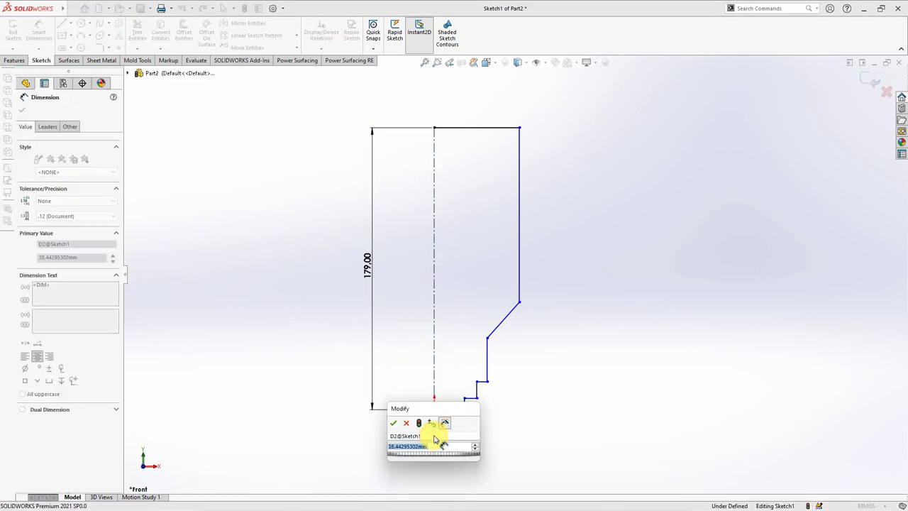
left_click(394, 423)
left_click(476, 392)
left_click(441, 458)
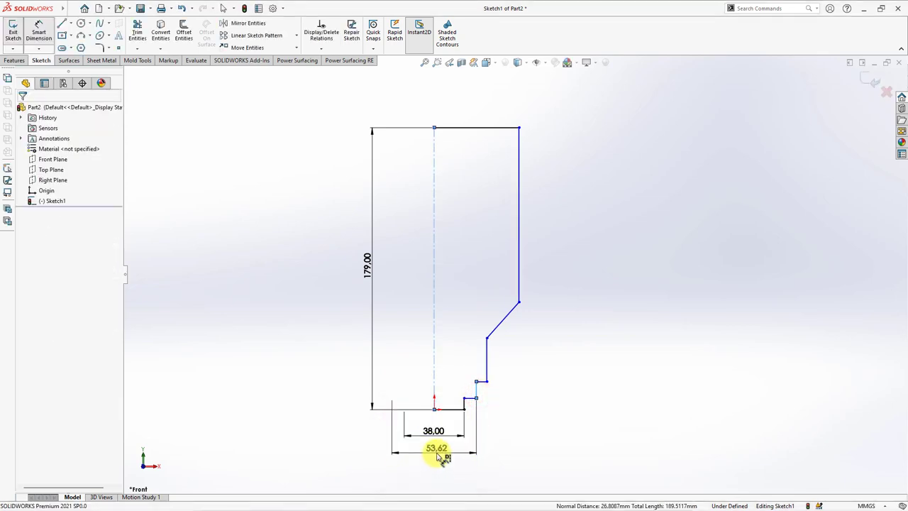
type("56")
left_click(396, 440)
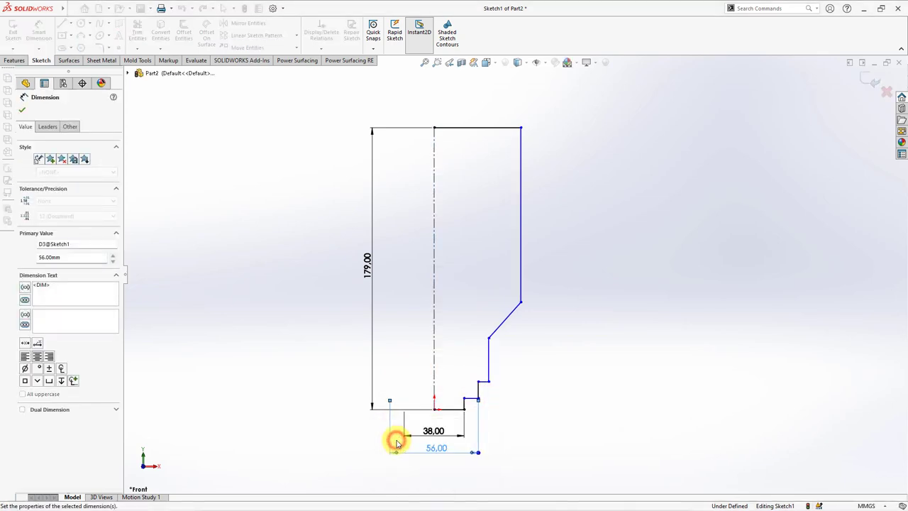
- Add diameter dimensions of 61.50 mm to the third step and 89 mm to the outer side
left_click(487, 374)
left_click(440, 473)
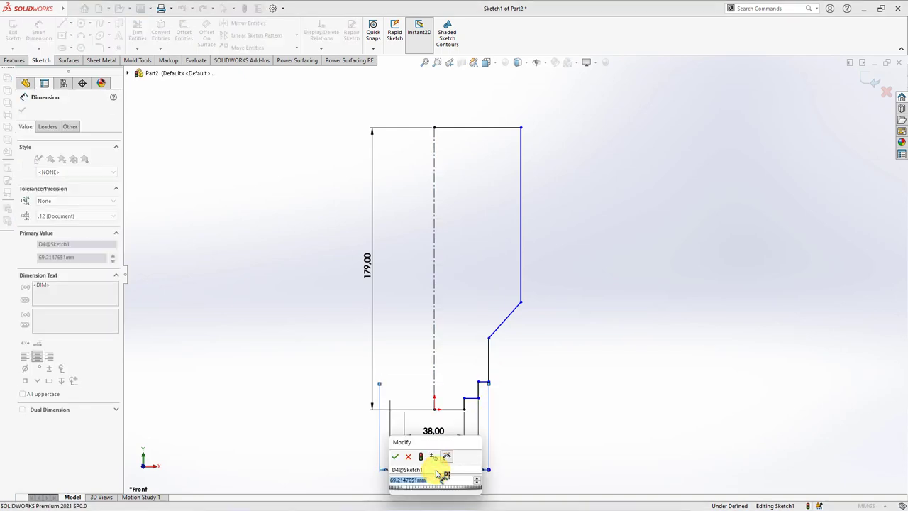
type("61.5")
left_click(395, 456)
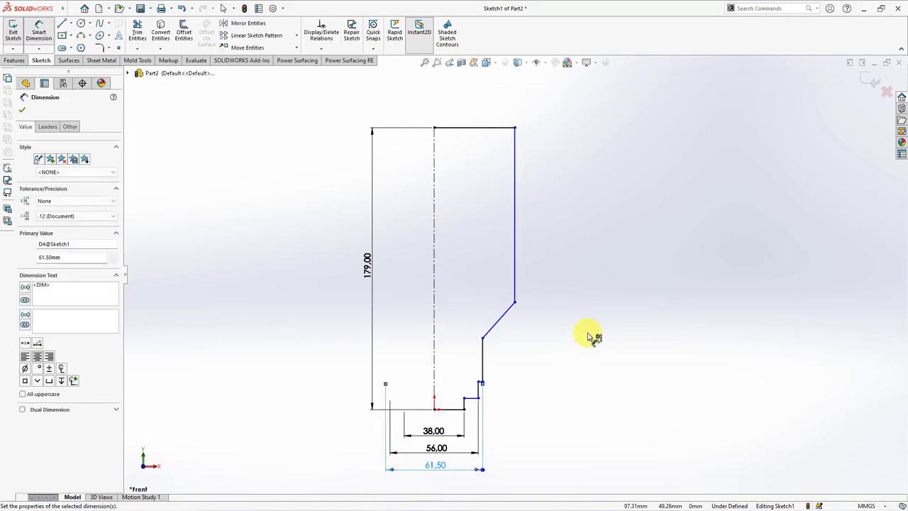
left_click(515, 284)
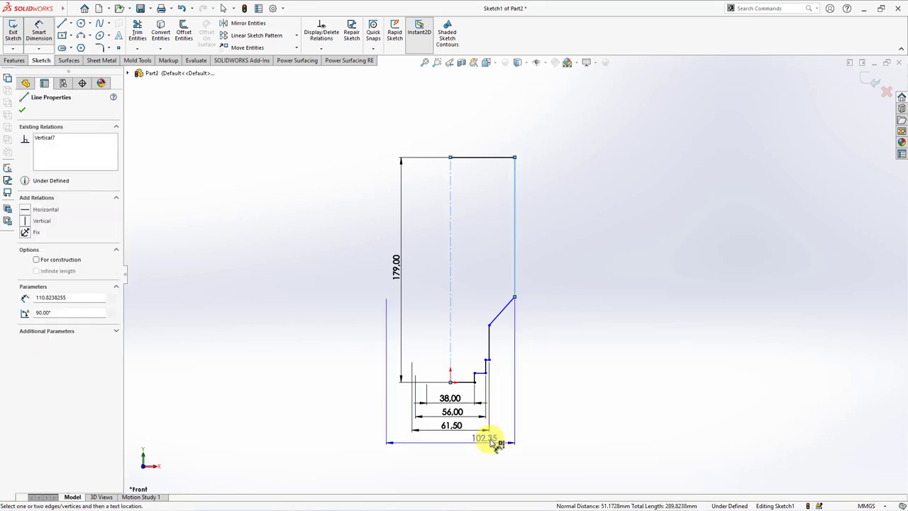
left_click(454, 452)
type("89")
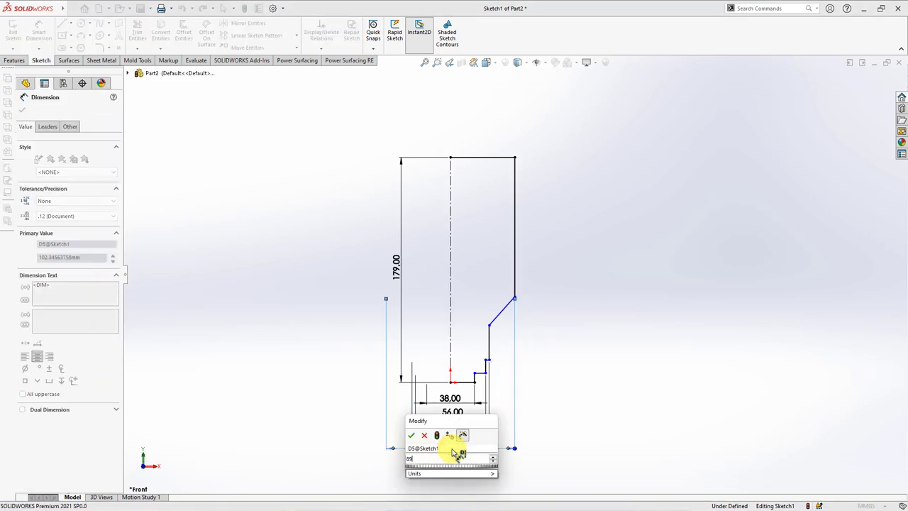
left_click(410, 435)
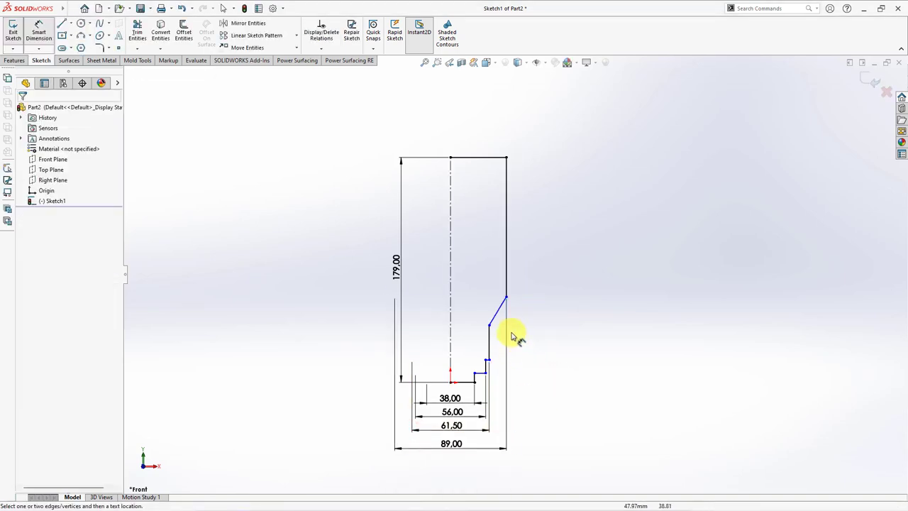
- Set a 45° angle between the diagonal edge and the vertical edge below it
scroll(507, 319, "down", 1)
left_click(500, 287)
left_click(506, 261)
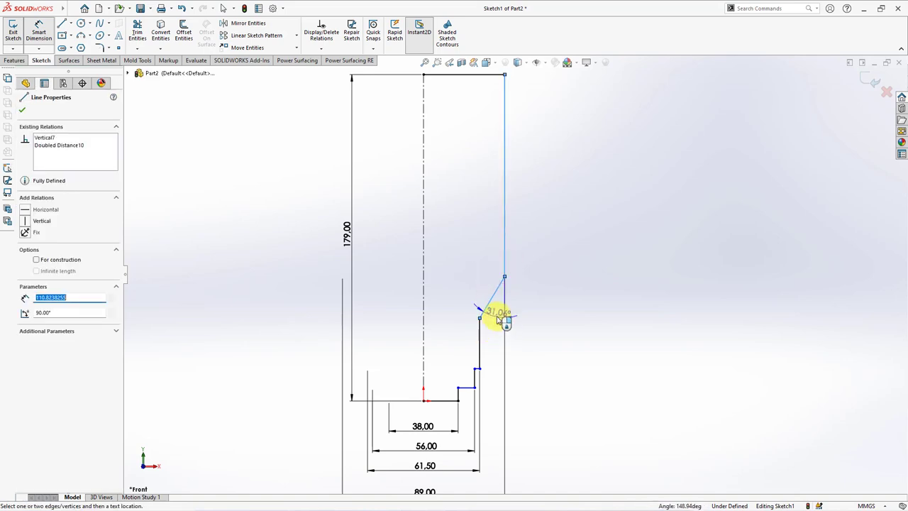
left_click(498, 317)
type("45")
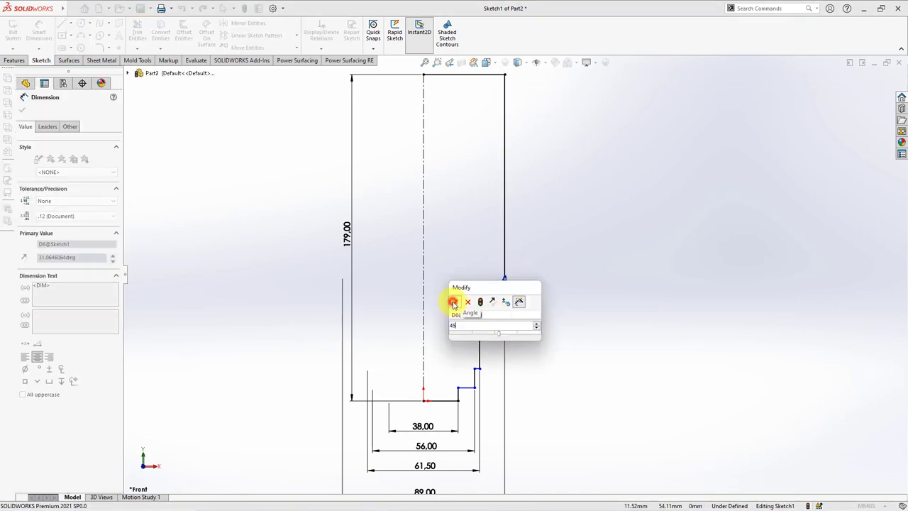
left_click(453, 302)
- Dimension the lower step heights as 3 mm and 9 mm
middle_click_drag(553, 393, 517, 378, "ctrl")
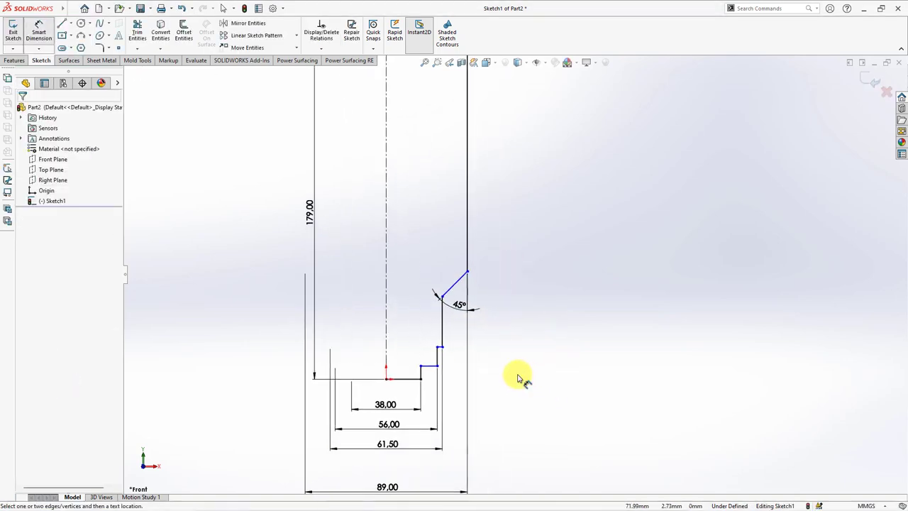
left_click(430, 367)
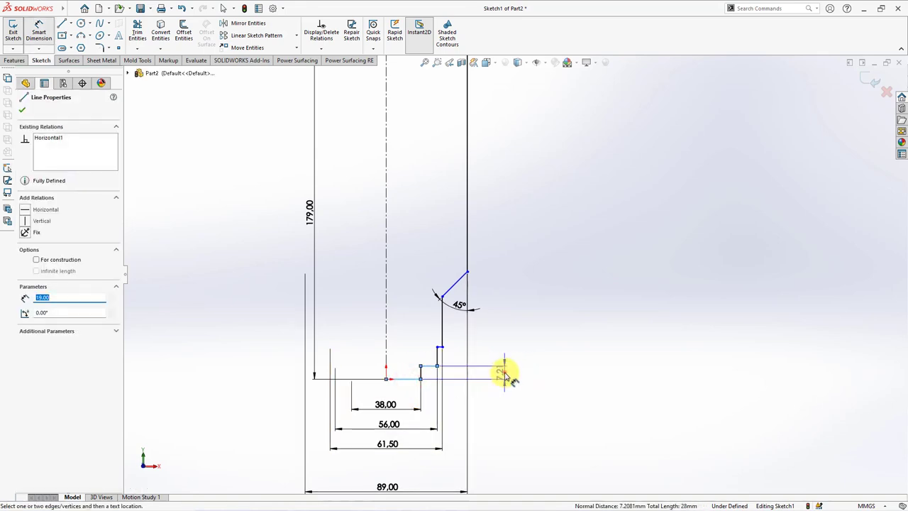
left_click(506, 376)
left_click(464, 359)
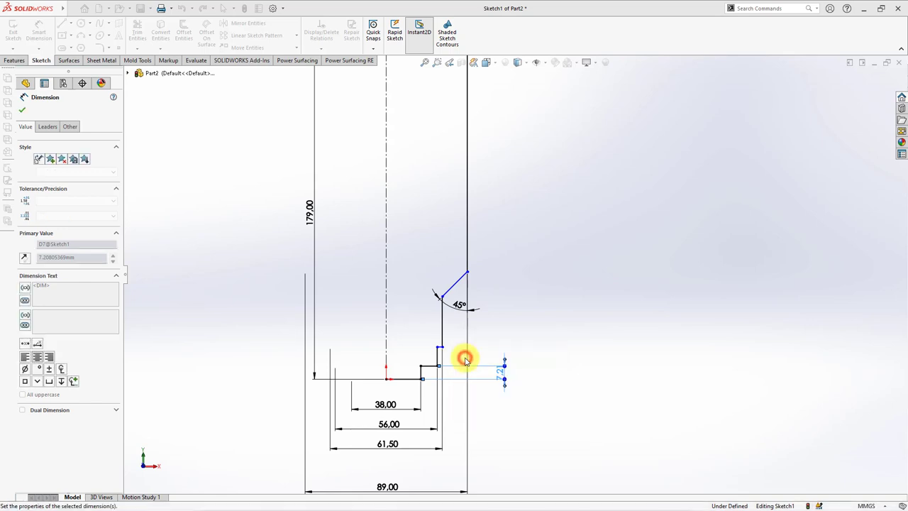
left_click(441, 349)
left_click(410, 378)
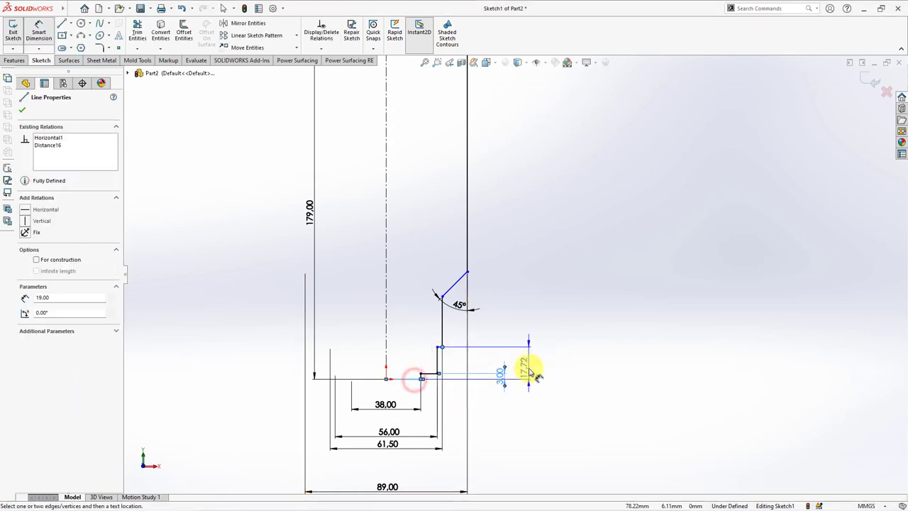
left_click(525, 367)
left_click(483, 352)
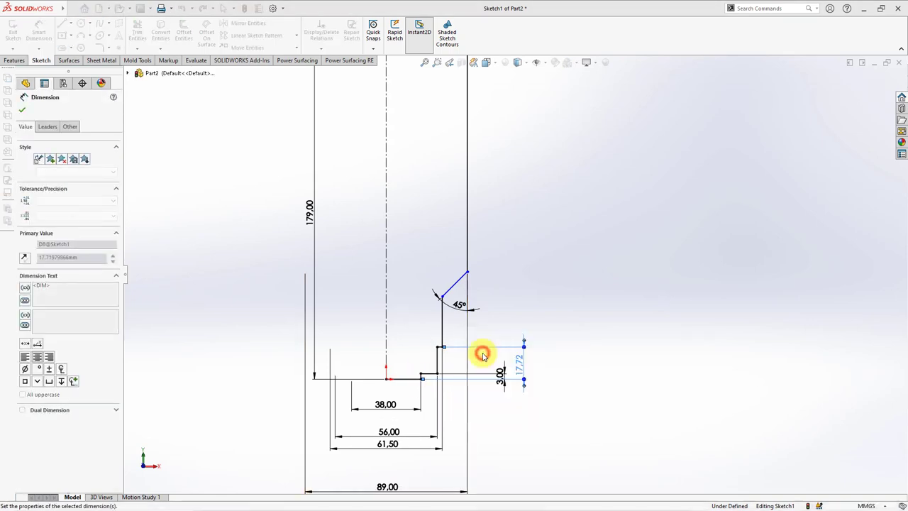
- Dimension the height to the diagonal's lower corner as 26 mm from the bottom line
left_click(441, 297)
left_click(410, 378)
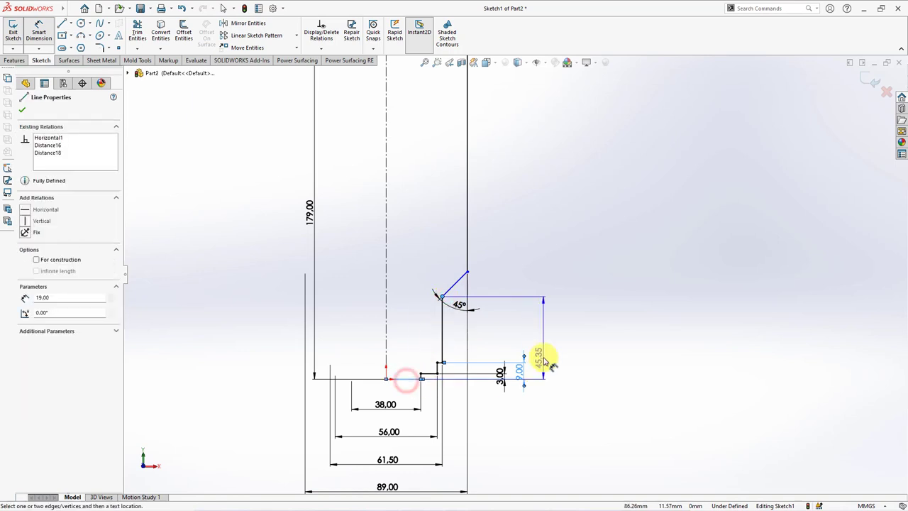
left_click(540, 347)
type("26")
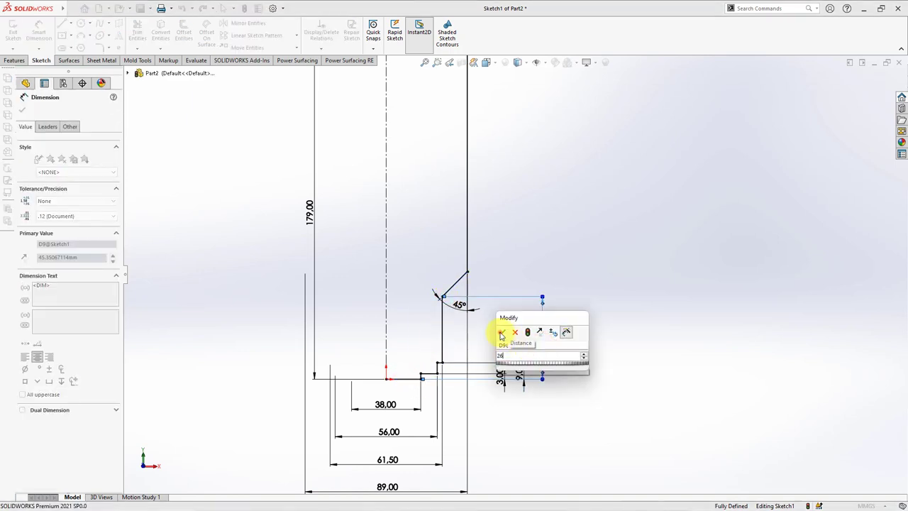
left_click(502, 334)
- Move the 89 dimension closer to the profile and start a 10 mm Sketch Fillet
scroll(578, 310, "up", 2)
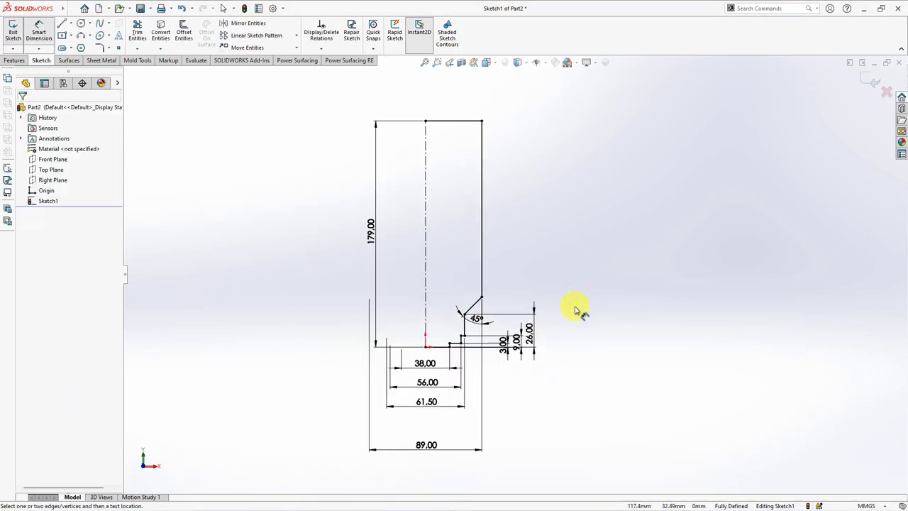
left_click_drag(428, 444, 428, 420)
left_click(566, 261)
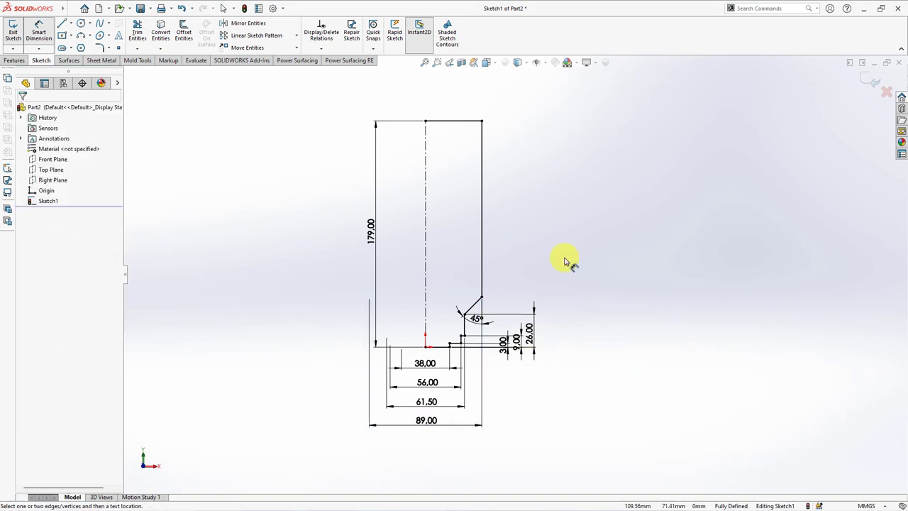
left_click(101, 49)
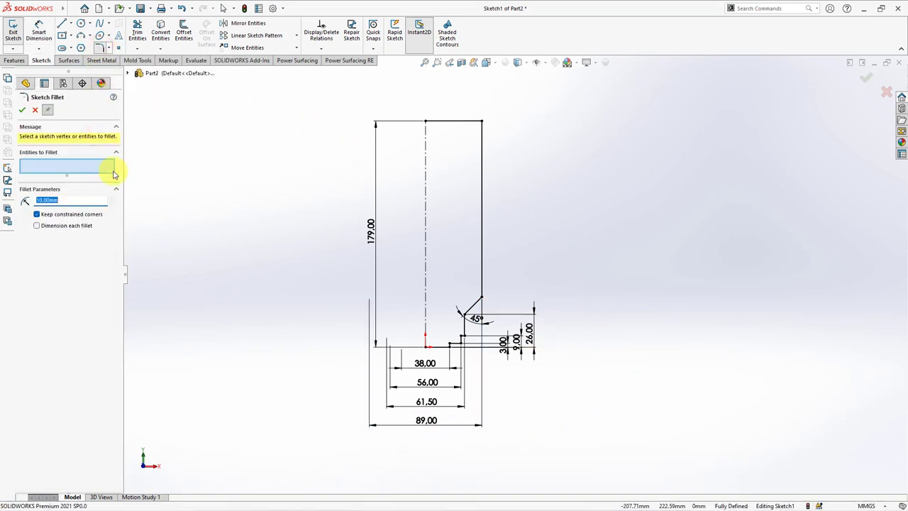
scroll(516, 315, "down", 3)
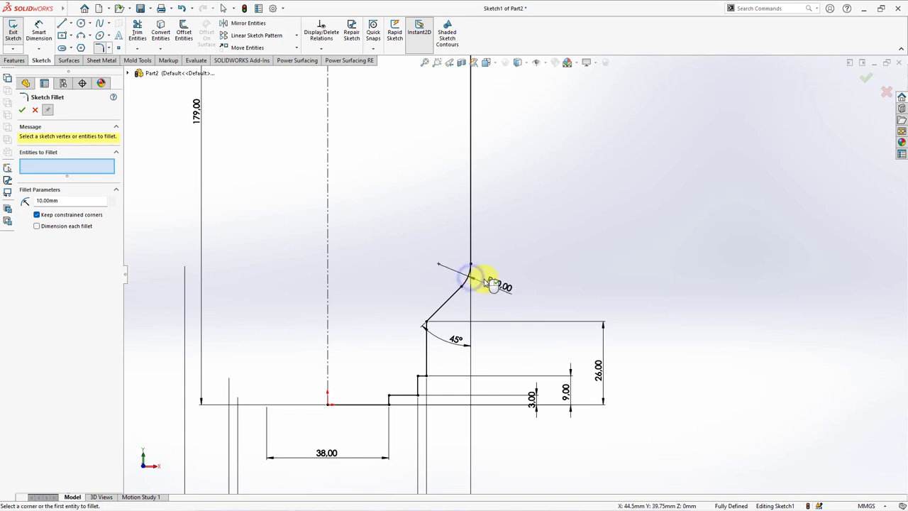
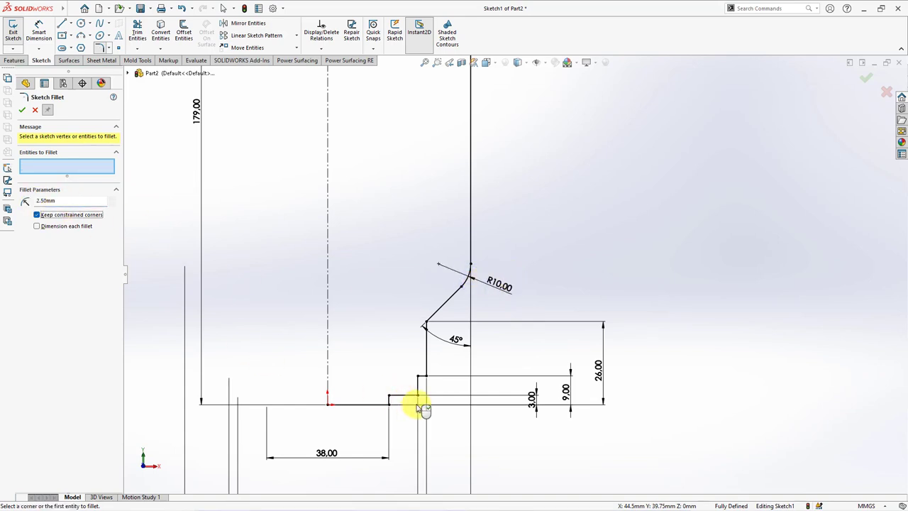
- Round the profile sketch's top-right corner vertex with an R16 sketch fillet and close the fillet tool
scroll(429, 396, "up", 3)
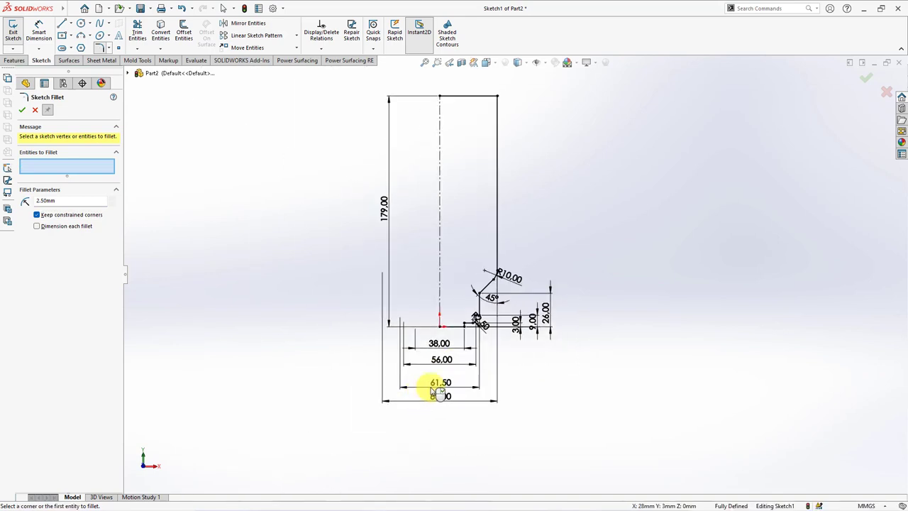
middle_click_drag(546, 193, 512, 305, "ctrl")
scroll(503, 241, "down", 3)
scroll(500, 241, "down", 2)
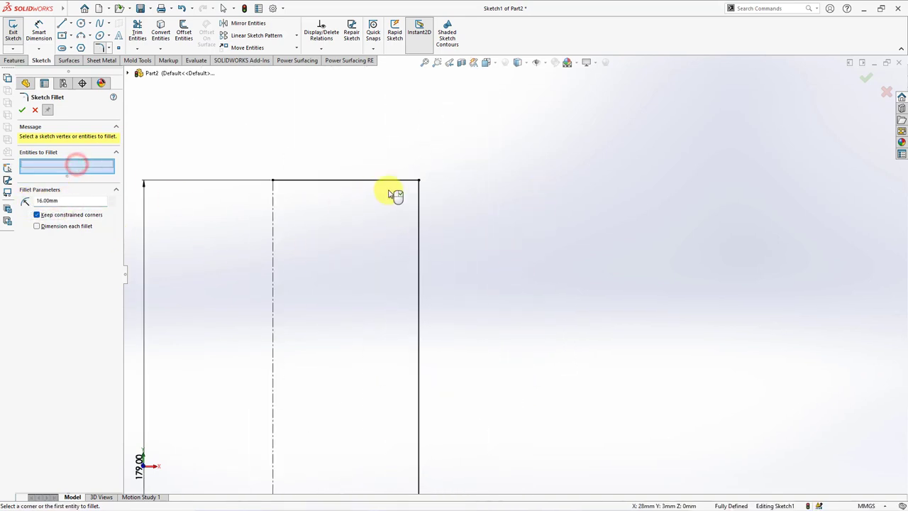
left_click(416, 182)
scroll(497, 213, "up", 3)
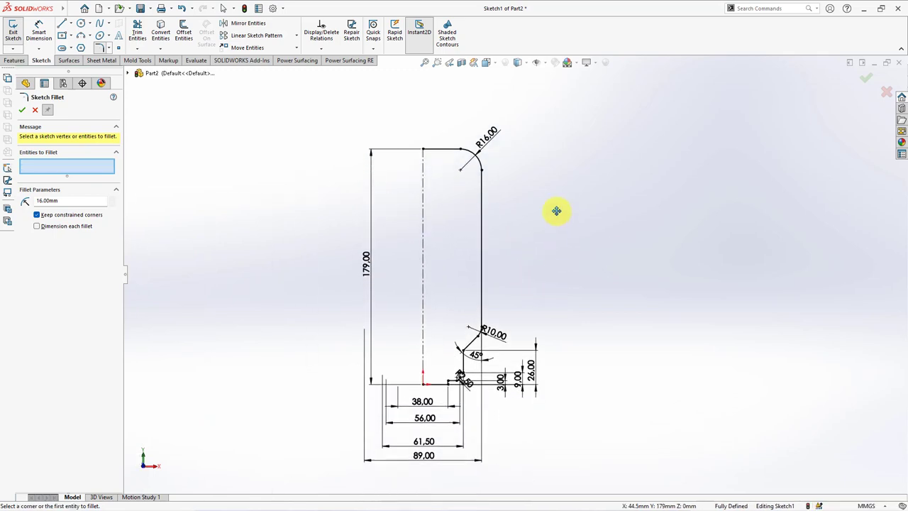
scroll(554, 257, "down", 1)
left_click(22, 110)
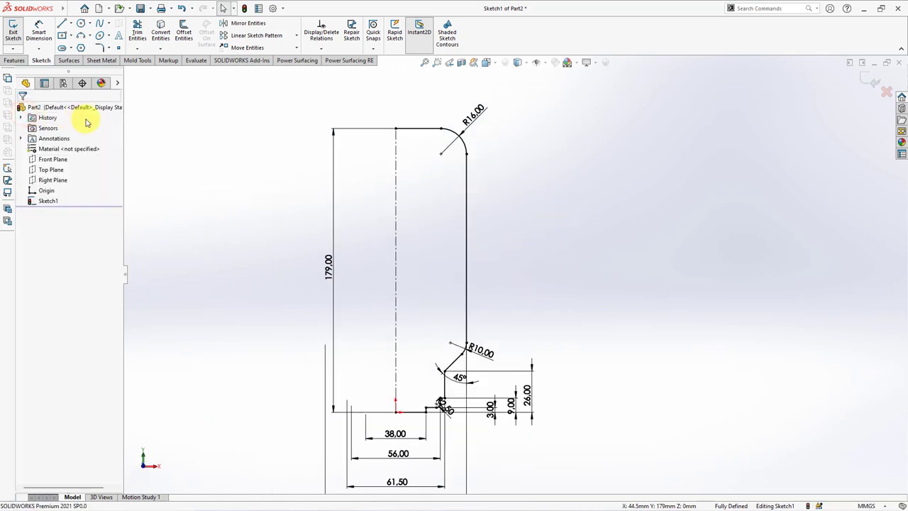
- Revolve the profile 360° into the solid Revolve1, letting the sketch auto-close
left_click(13, 60)
left_click(45, 32)
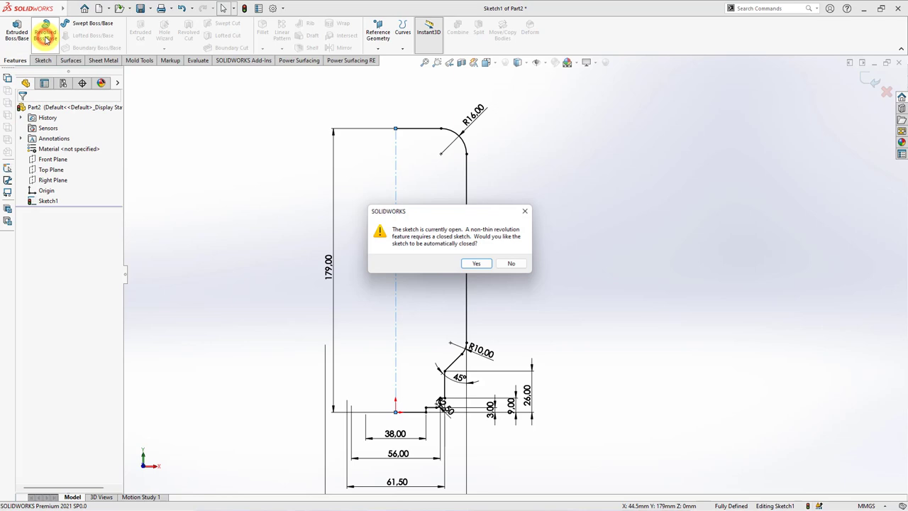
left_click(486, 264)
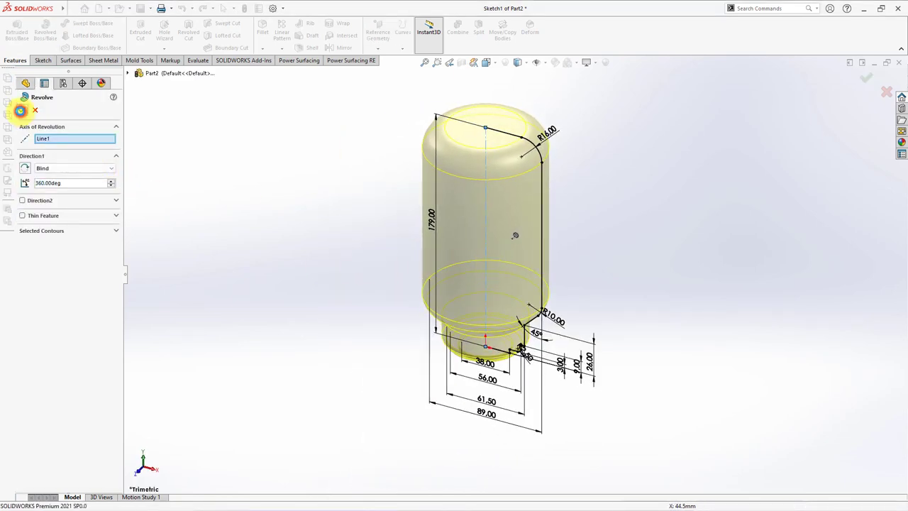
left_click(20, 110)
left_click(297, 238)
- Orbit to the bottle's underside and start a sketch on its bottom end face
mouse_move(368, 258)
middle_mouse_down()
mouse_move(343, 283)
mouse_move(373, 198)
mouse_move(371, 263)
mouse_move(358, 281)
middle_mouse_up()
middle_click_drag(357, 348, 378, 196)
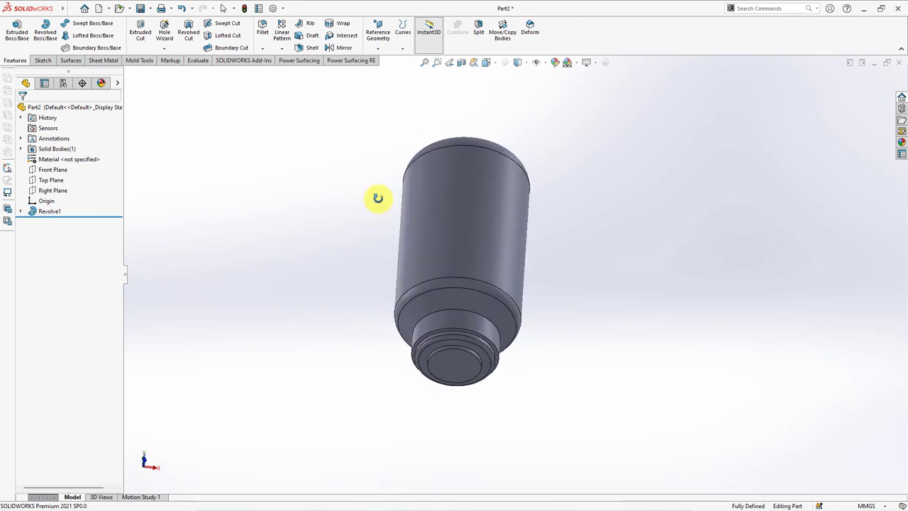
scroll(504, 373, "down", 5)
left_click(487, 315)
left_click(529, 287)
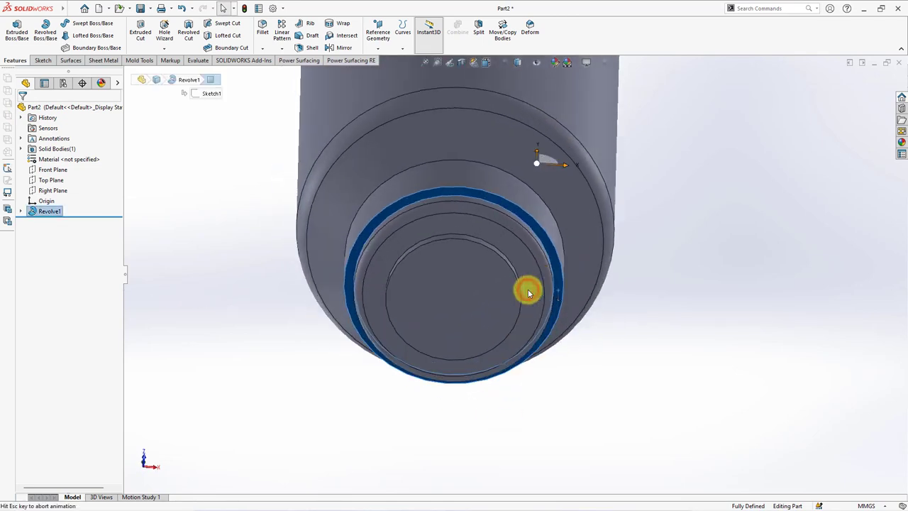
- Draw a center rectangle at the origin with its top edge tangent to the circular edge
left_click(62, 35)
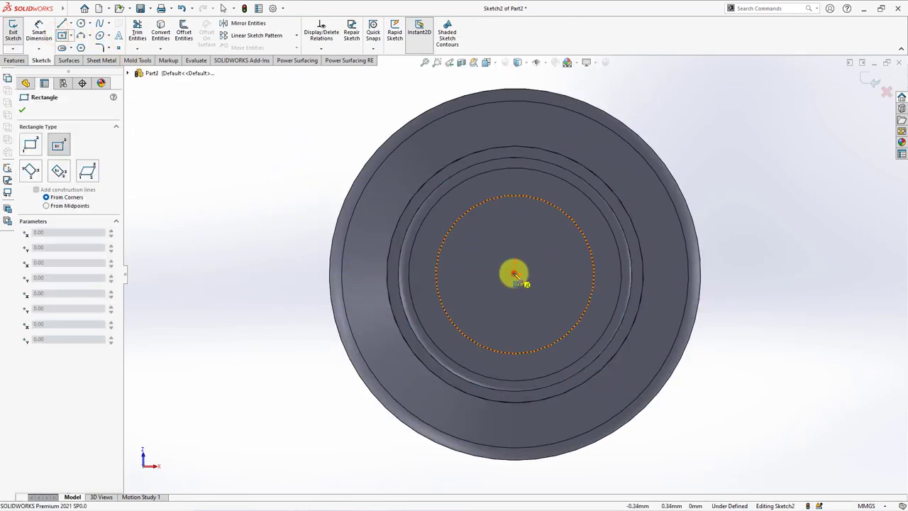
left_click(516, 270)
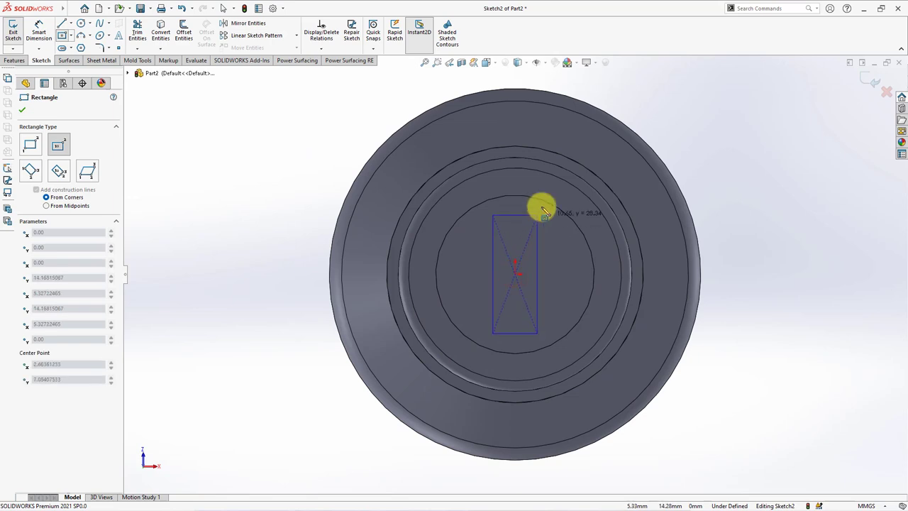
left_click(629, 147)
right_click(629, 148)
left_click(645, 152)
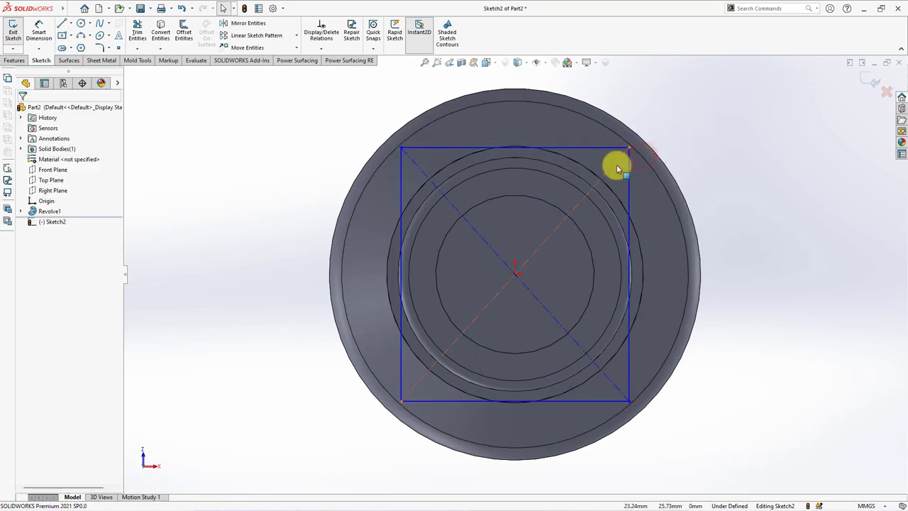
left_click(568, 148)
left_click(567, 159, "ctrl")
left_click(593, 110)
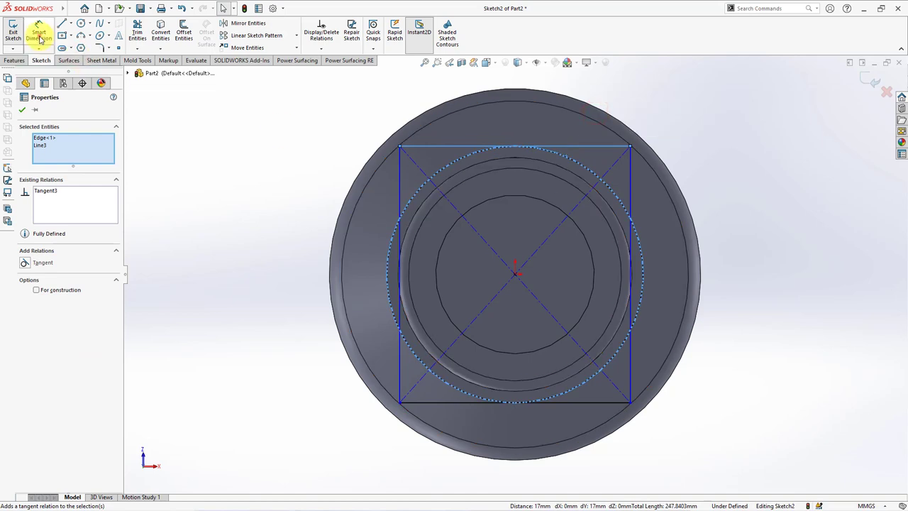
- Dimension the square's width at 60.50 mm
left_click(39, 32)
left_click(577, 147)
key("f")
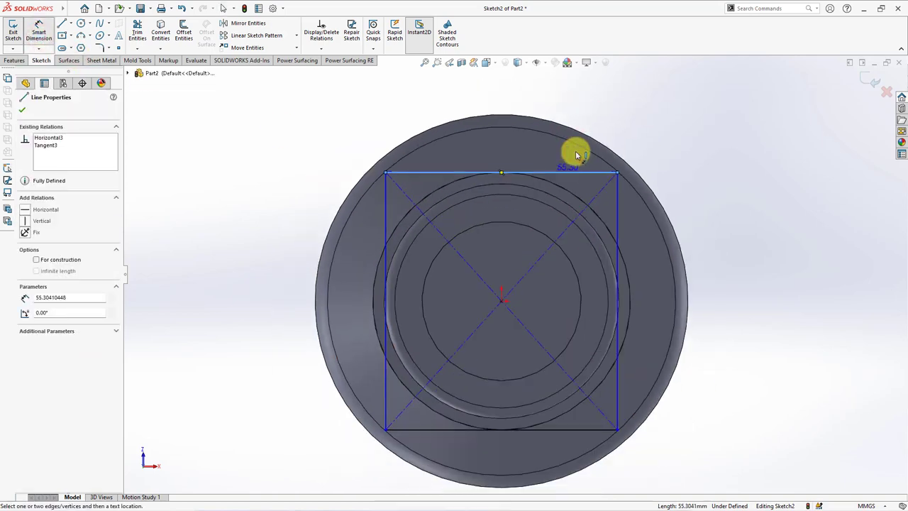
left_click(503, 125)
type("60.5")
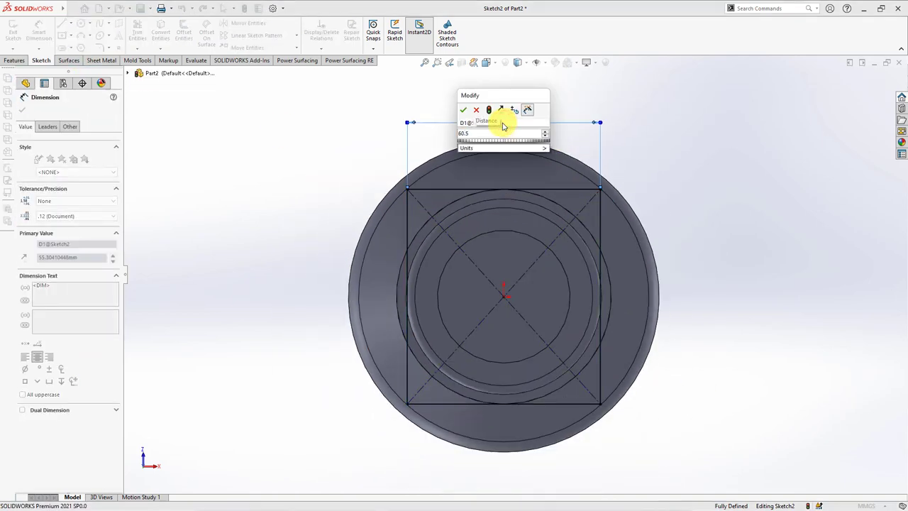
left_click(464, 112)
mouse_move(375, 126)
middle_mouse_down()
mouse_move(363, 166)
mouse_move(379, 191)
middle_mouse_up()
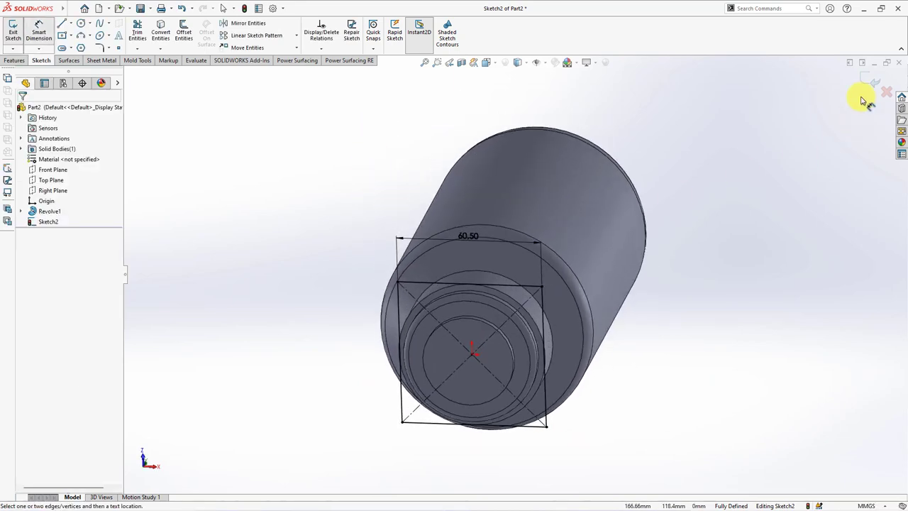
- Split the part with the square sketch and ring face using Cut Part, creating Split1
left_click(479, 31)
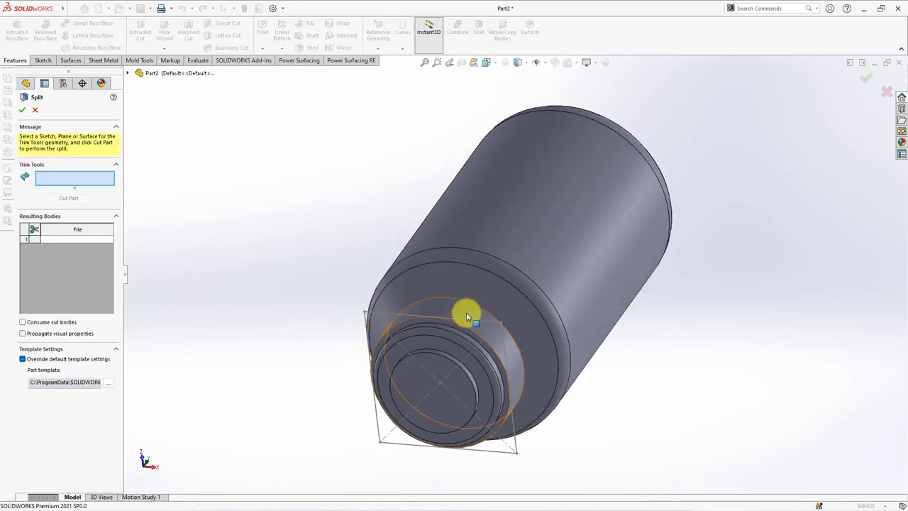
left_click(469, 324)
left_click(539, 348)
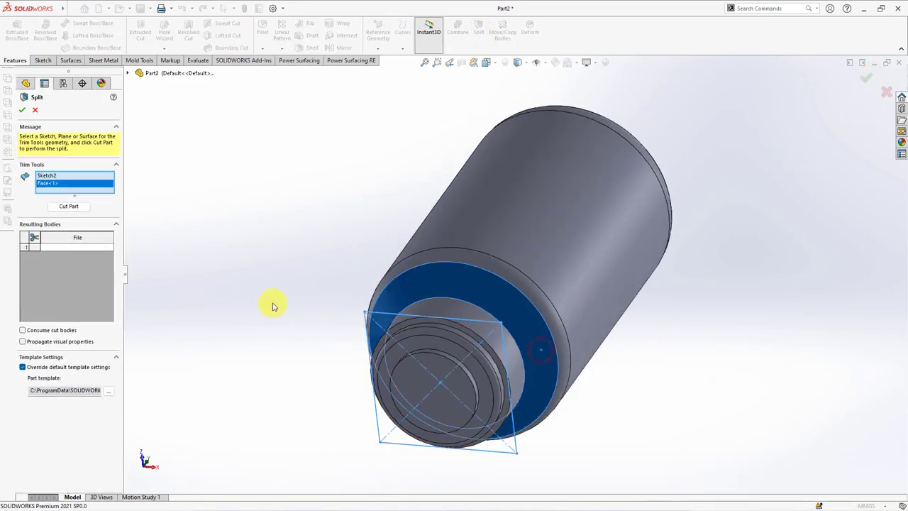
left_click(69, 206)
mouse_move(517, 377)
middle_mouse_down()
mouse_move(543, 371)
mouse_move(557, 342)
middle_mouse_up()
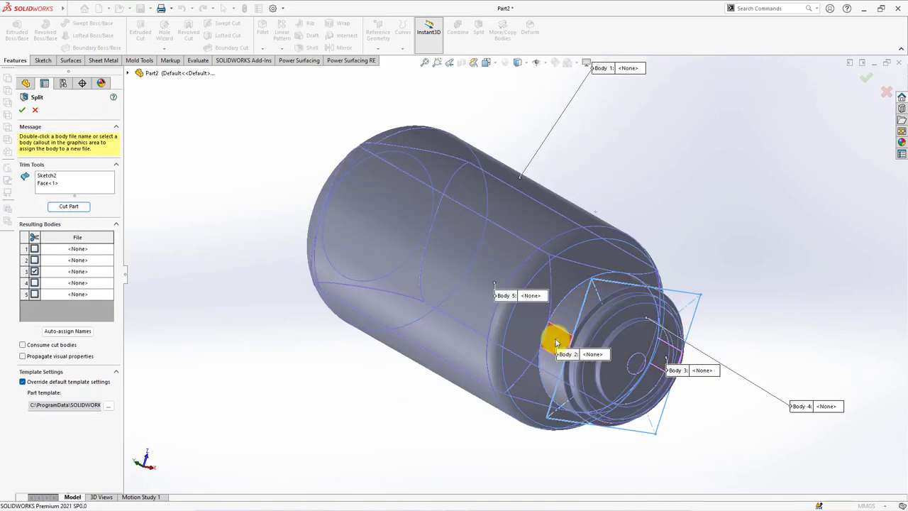
left_click(22, 110)
- Hide the square sketch and start a new sketch on the narrow-end ring face
left_click(681, 291)
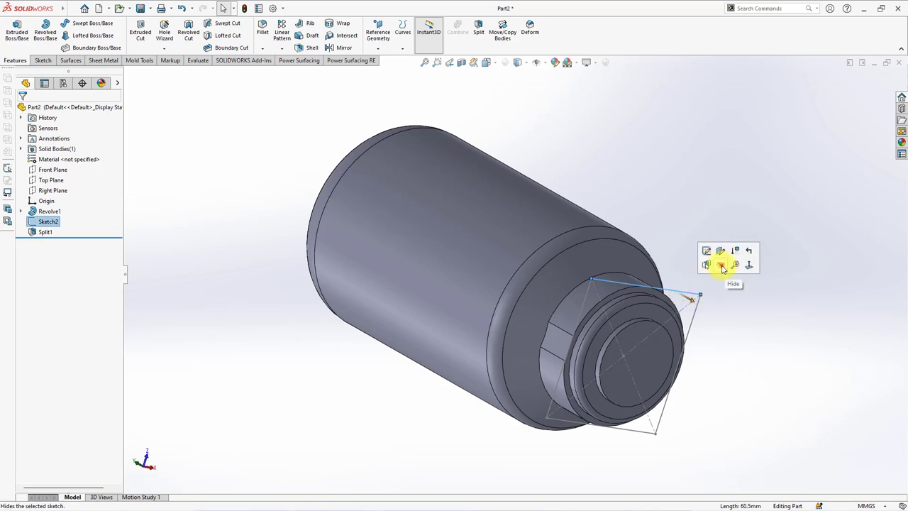
left_click(721, 266)
scroll(715, 331, "down", 3)
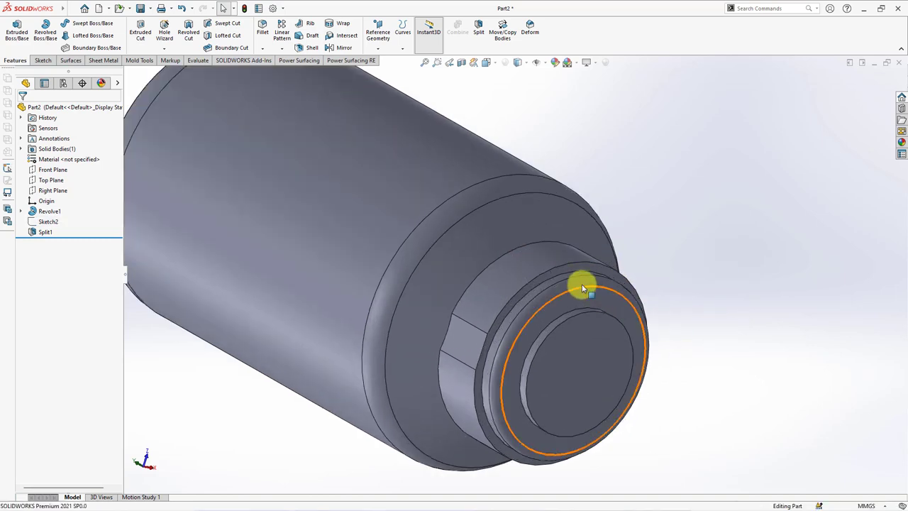
left_click(574, 265)
left_click(604, 241)
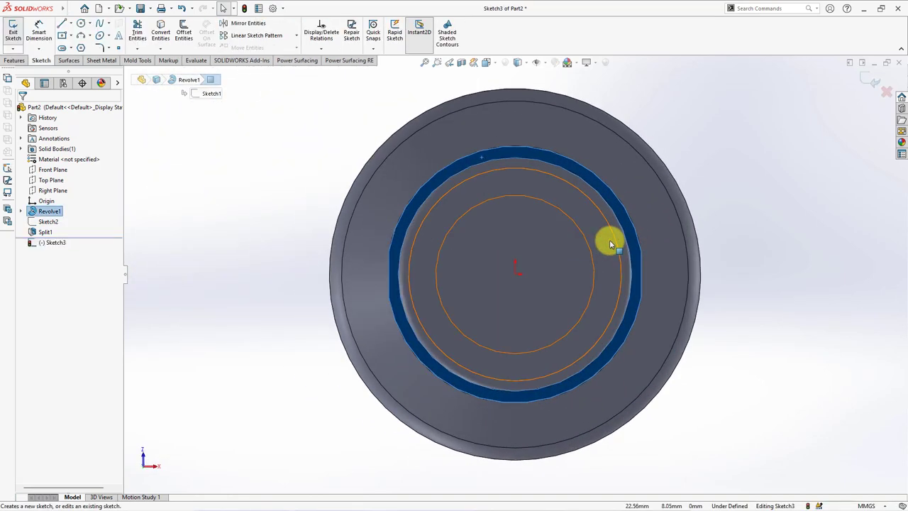
- Convert the ring's outer arc edge and add a Ø67 mm circle centred at the origin
left_click(516, 148)
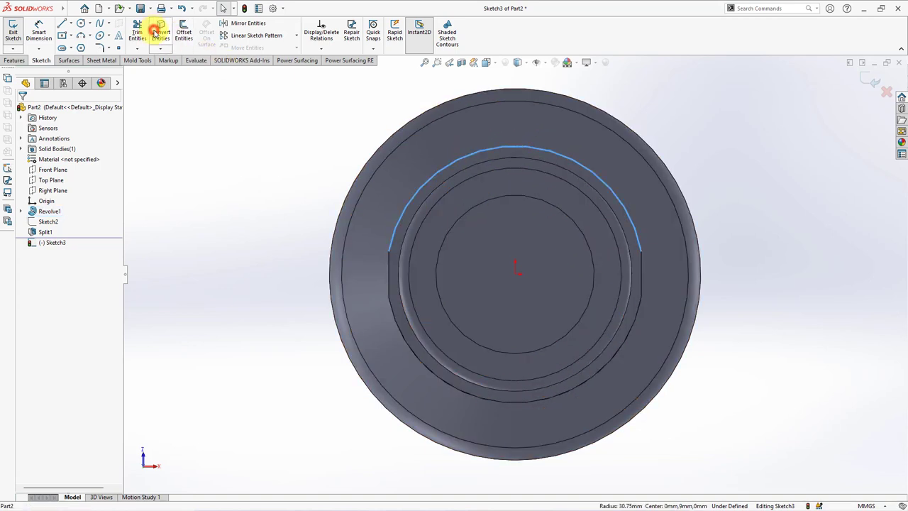
left_click(155, 33)
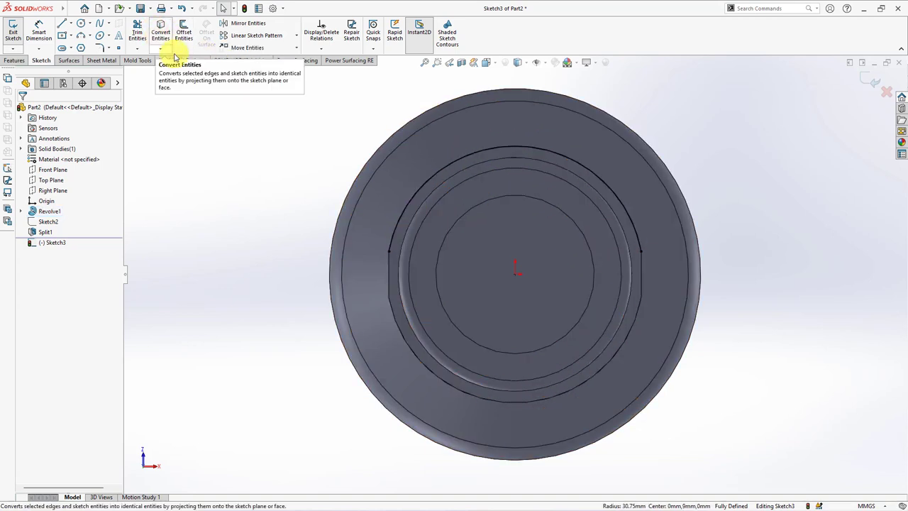
left_click(80, 27)
left_click(515, 274)
left_click(585, 155)
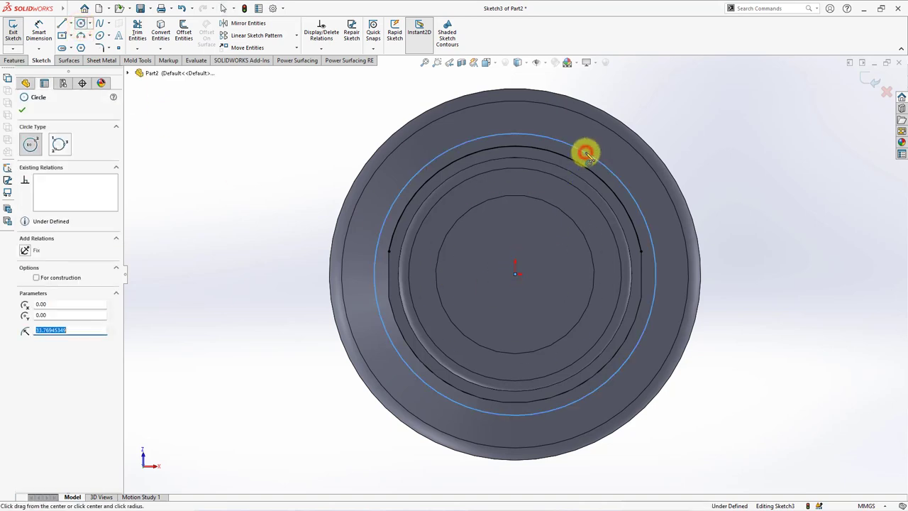
left_click(38, 32)
left_click(572, 149)
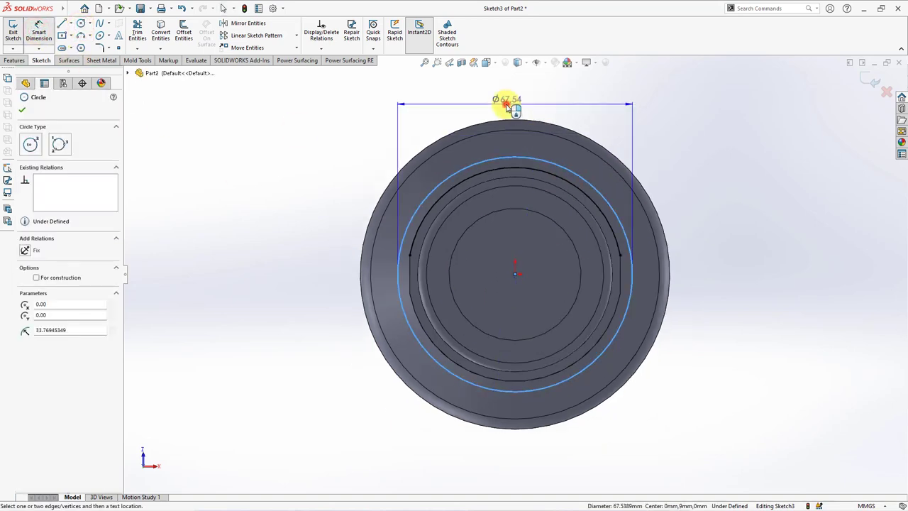
left_click(507, 104)
left_click(466, 93)
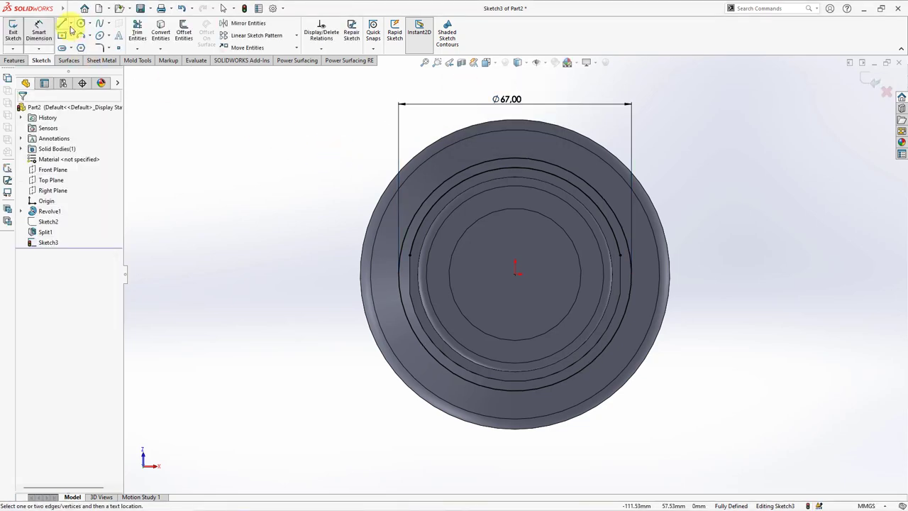
- Draw a horizontal centerline from the circle's left quadrant to the origin and end the chain
left_click(70, 23)
left_click(84, 41)
left_click(399, 274)
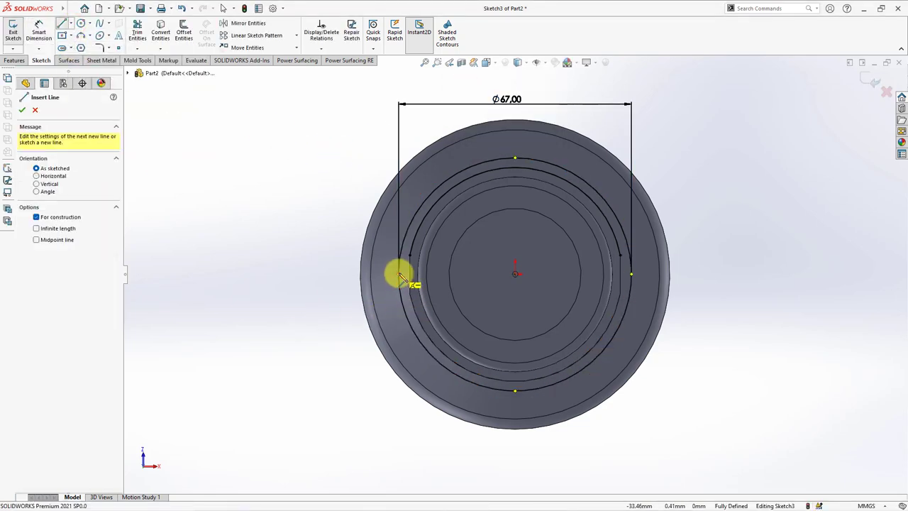
left_click(516, 274)
right_click(516, 275)
left_click(546, 283)
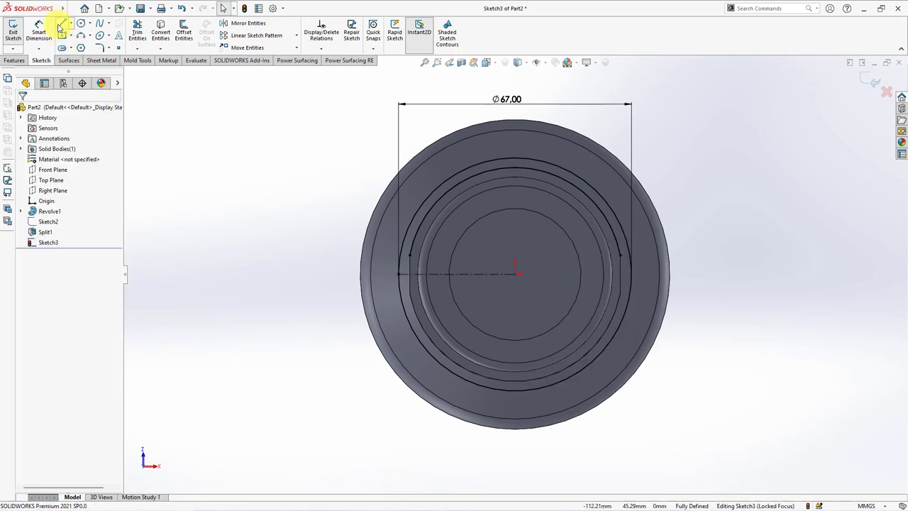
left_click(62, 23)
- Draw a radial line from the origin to the circle and a short vertical line for the tab
left_click_drag(515, 274, 454, 182)
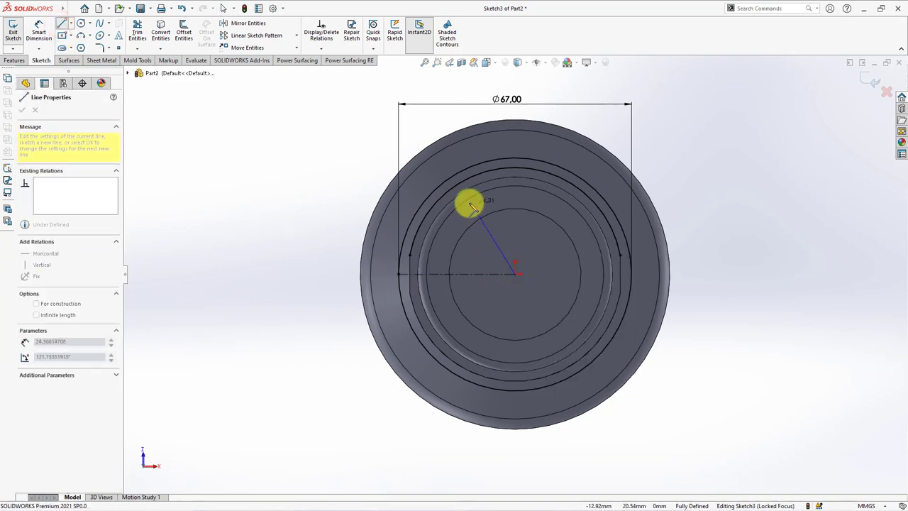
right_click(467, 169)
left_click(474, 174)
left_click(61, 23)
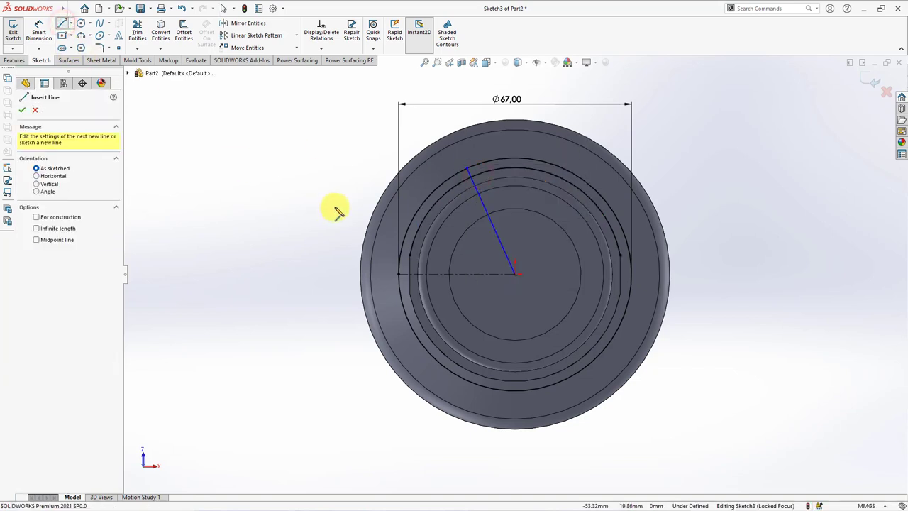
left_click(437, 191)
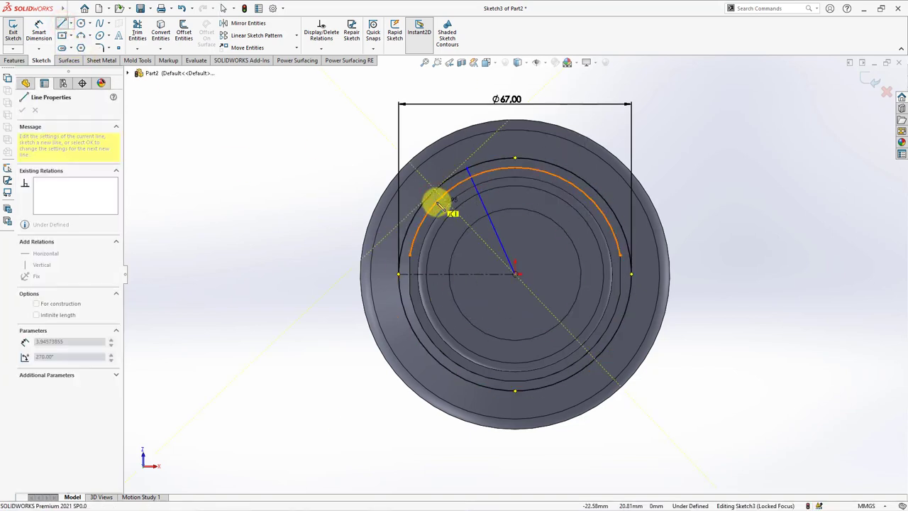
right_click(436, 204)
left_click(447, 207)
scroll(441, 207, "down", 5)
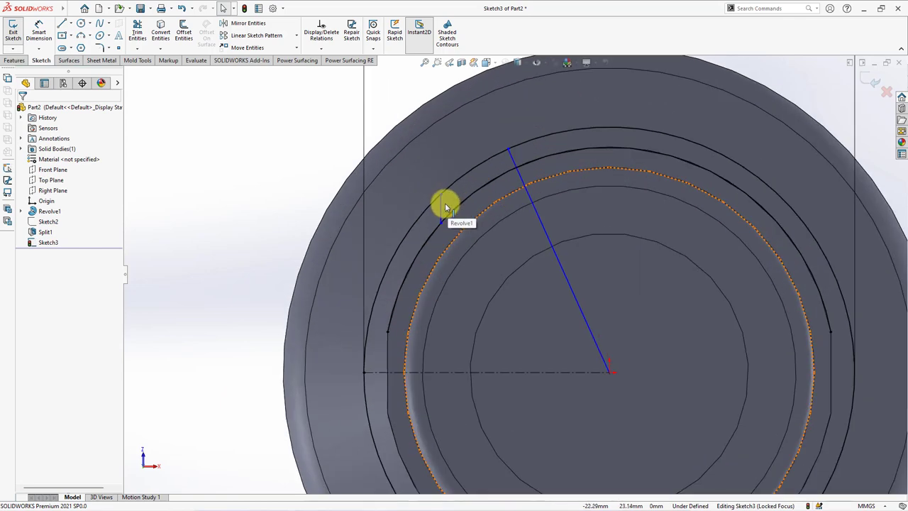
left_click(319, 181)
key("z")
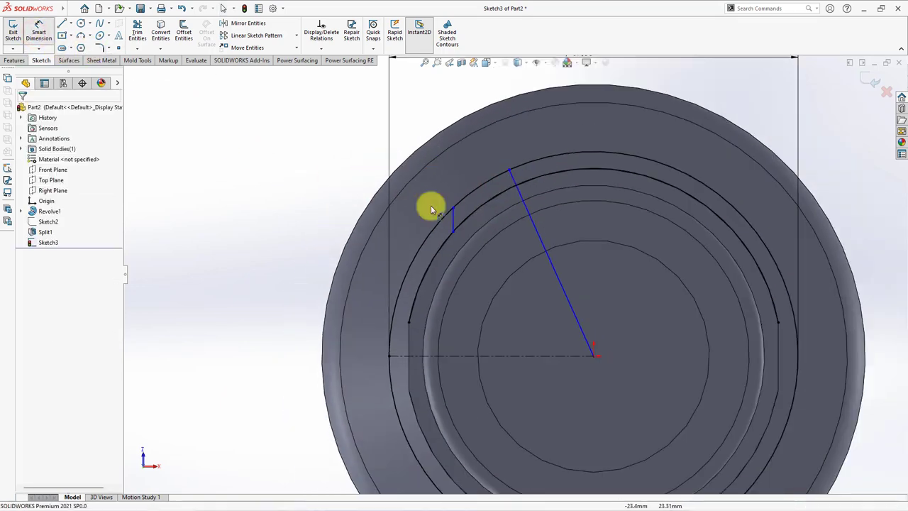
key("z")
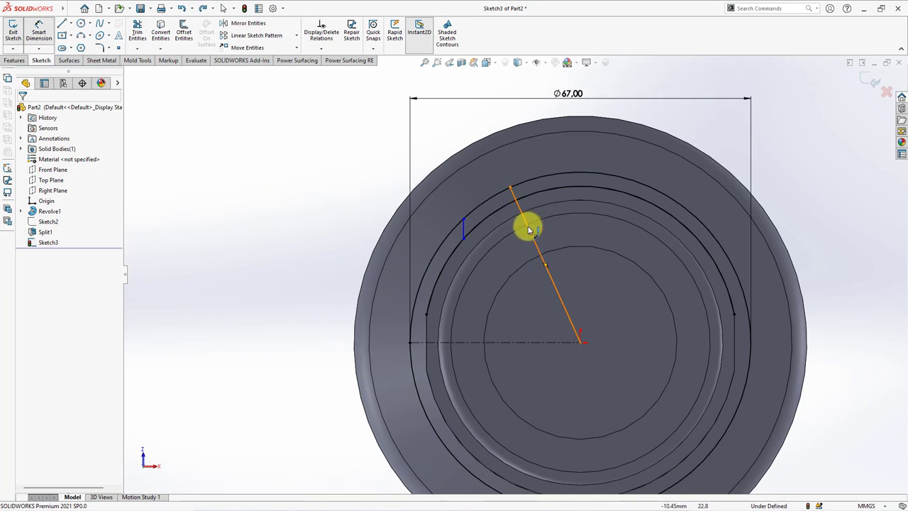
- Dimension the radial line at 60° from the centerline and the tab width at 13.00 mm
left_click(529, 227)
left_click(358, 227)
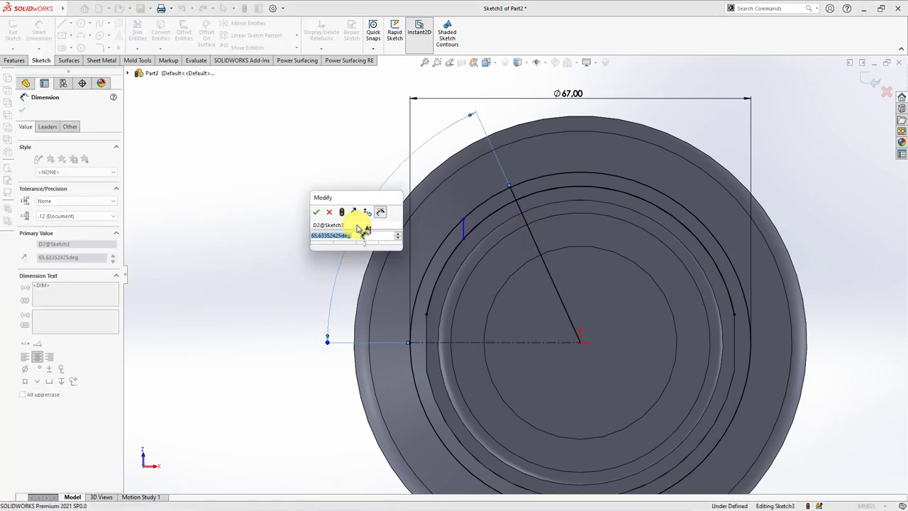
type("60")
left_click(315, 214)
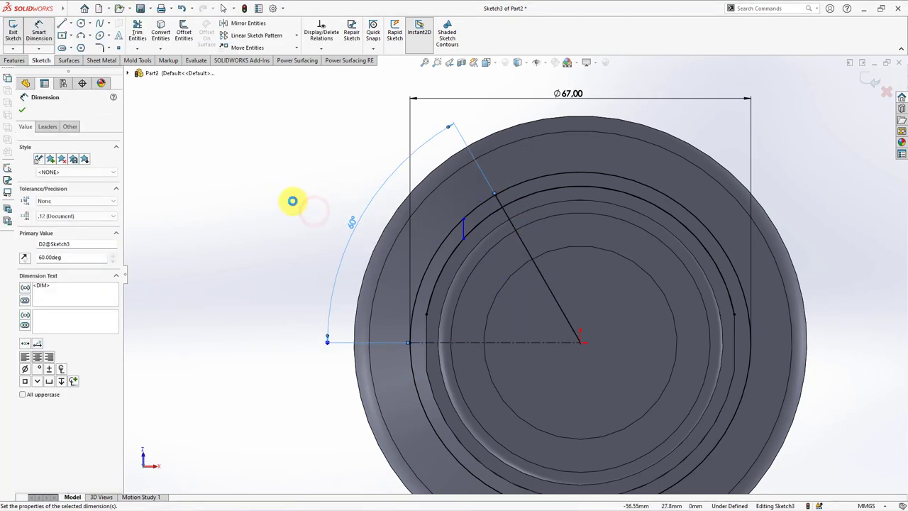
left_click(494, 194)
left_click(450, 196)
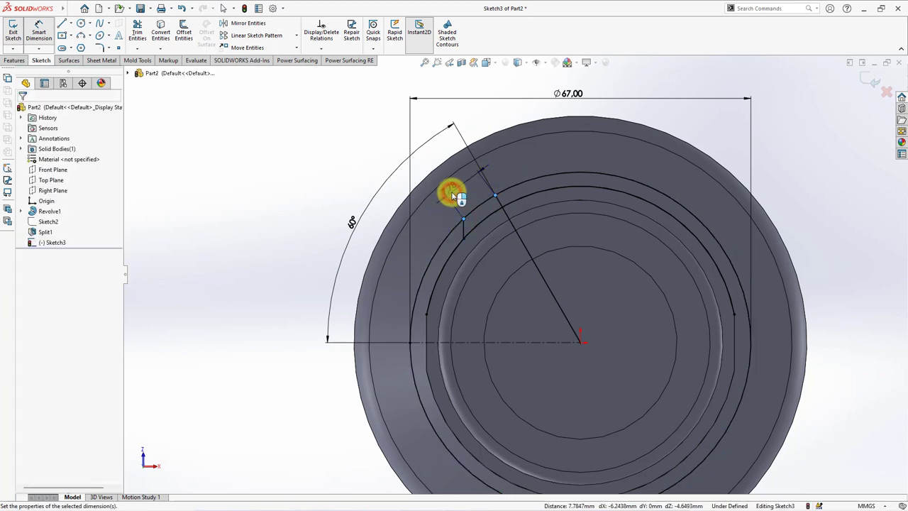
left_click(412, 179)
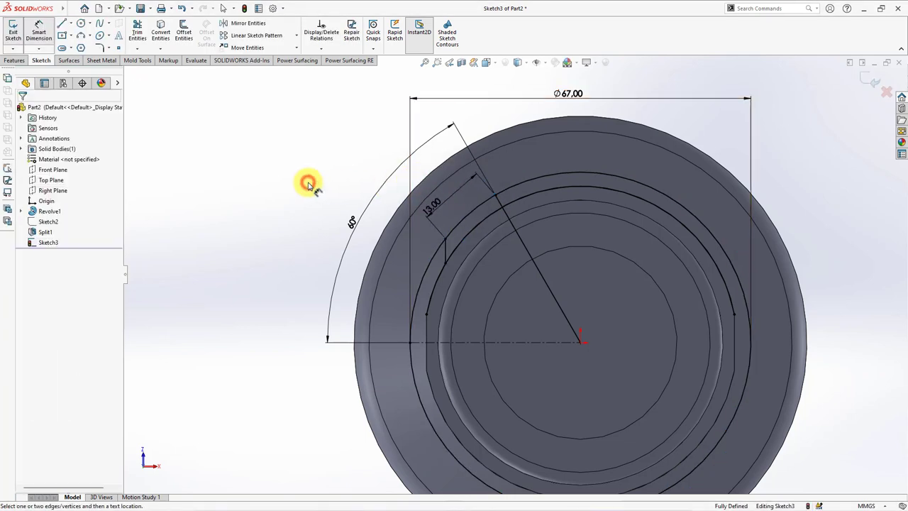
key("z")
- Trim away the excess Ø67 circle arcs to leave the tab outline
left_click(137, 34)
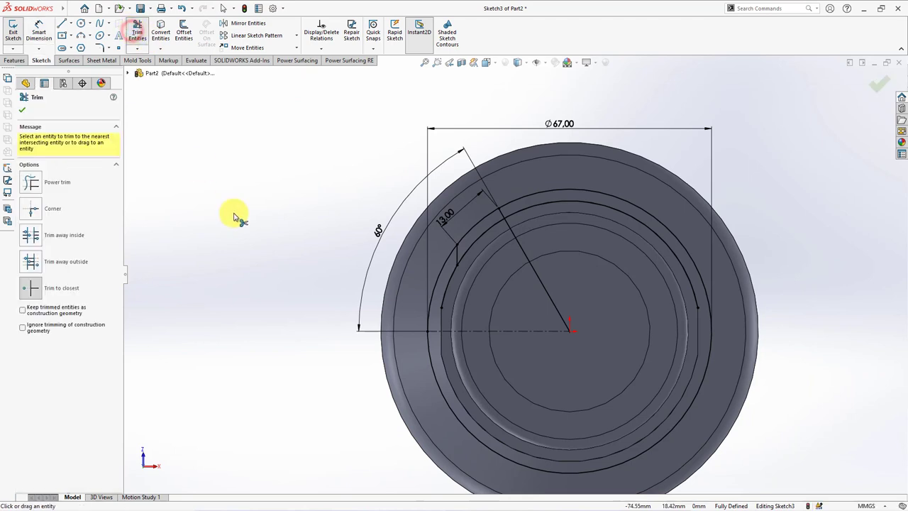
left_click(438, 287)
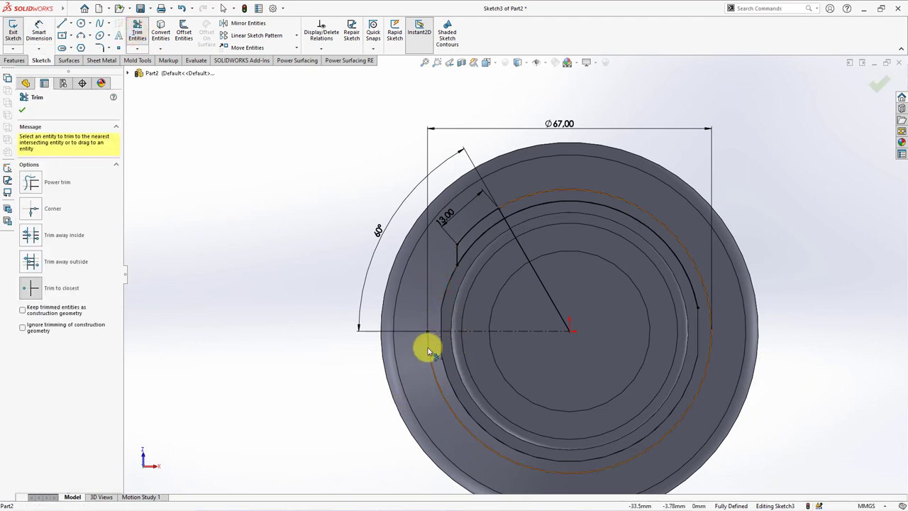
left_click(426, 345)
key("z")
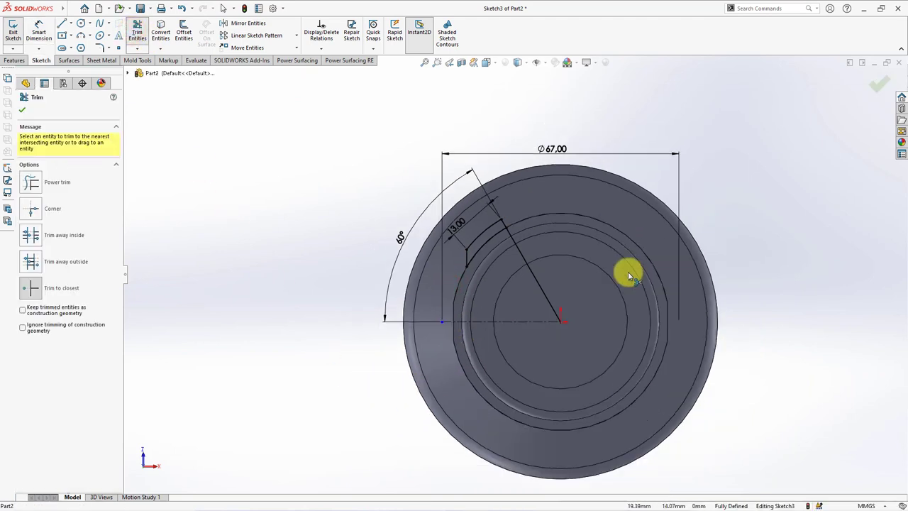
left_click(25, 112)
- Extrude the tab region 4.5 mm in the reversed direction as Boss-Extrude1
left_click(15, 60)
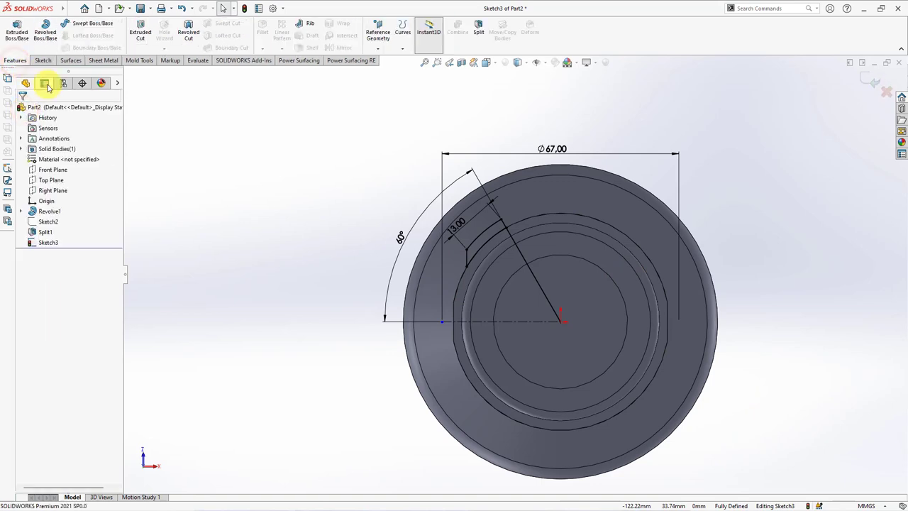
left_click(15, 37)
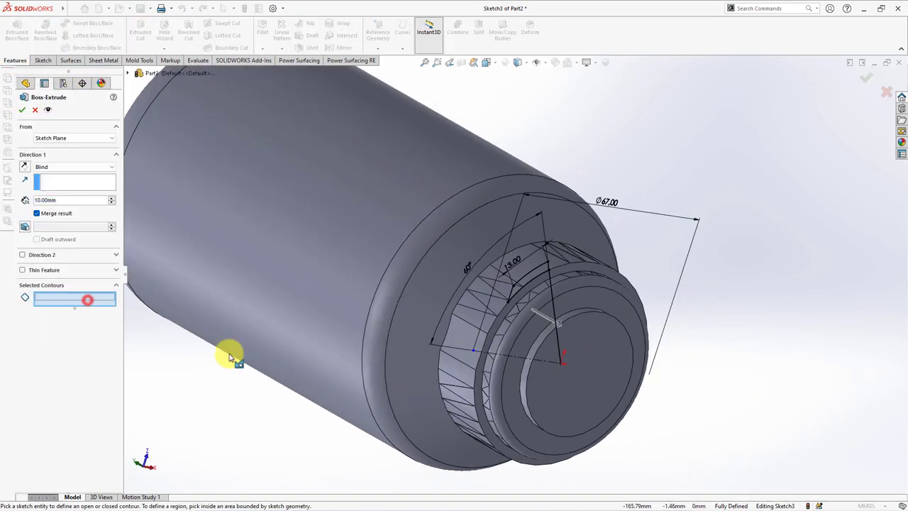
left_click(522, 271)
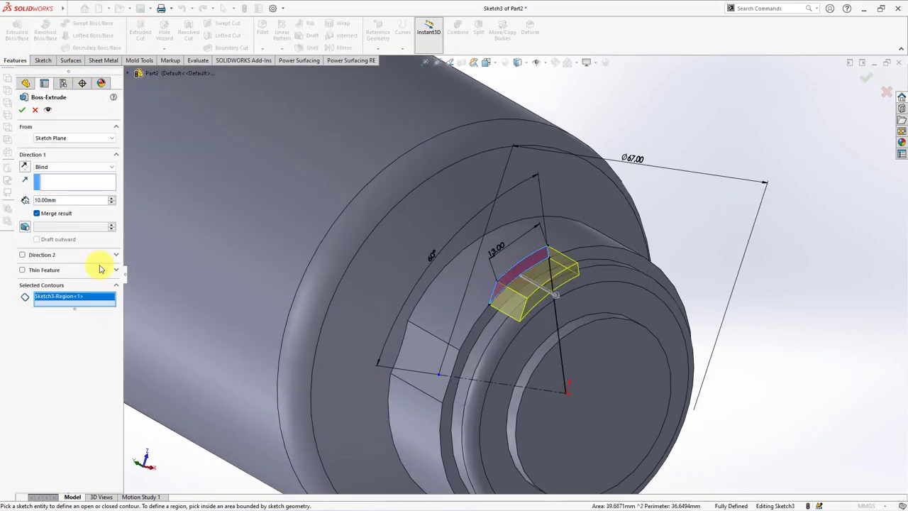
left_click(23, 169)
left_click(57, 200)
type("4.5")
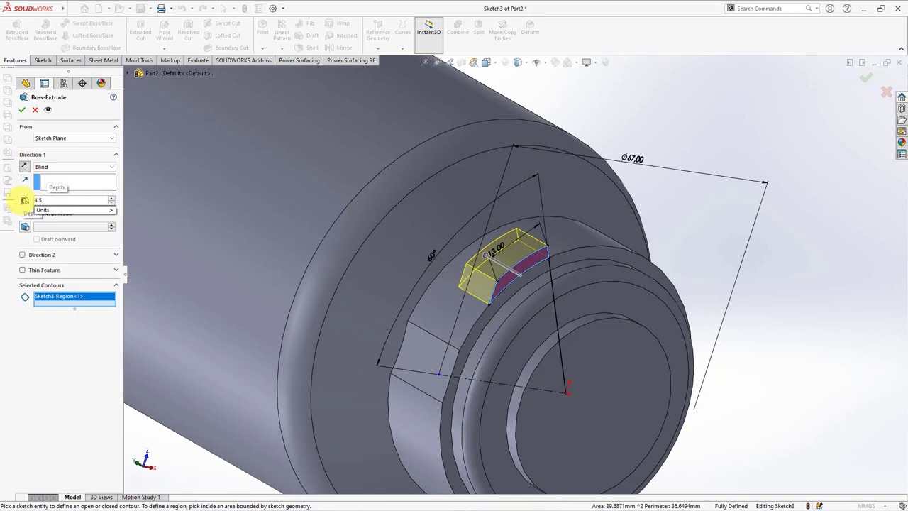
left_click(24, 110)
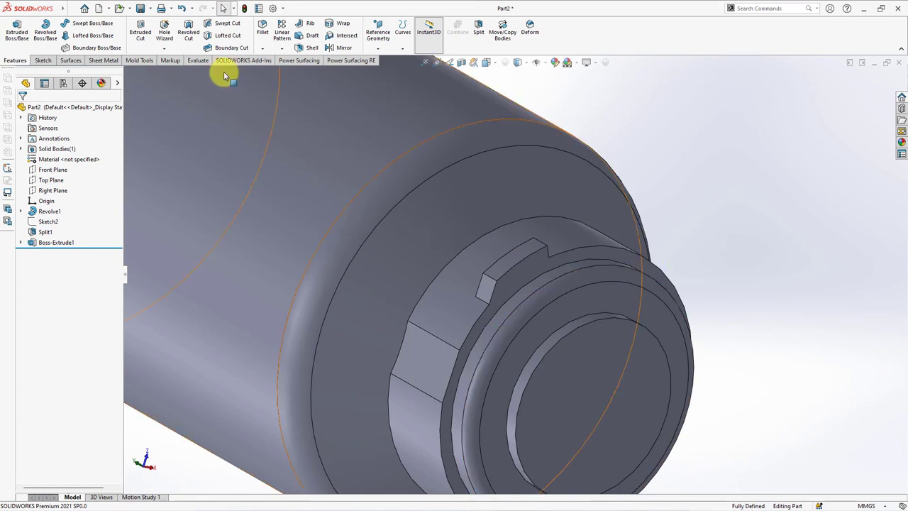
left_click(260, 32)
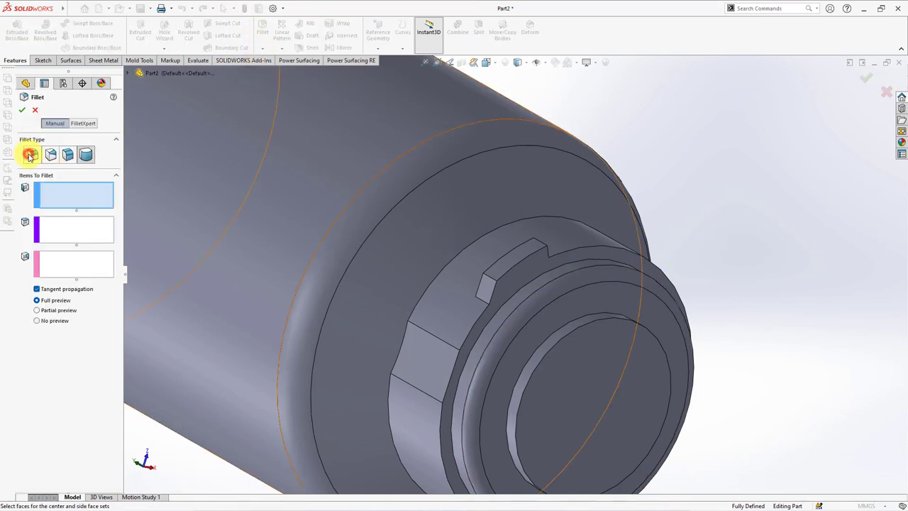
- Round the lug's edges with a 2 mm constant-size fillet, creating Fillet1
left_click(30, 155)
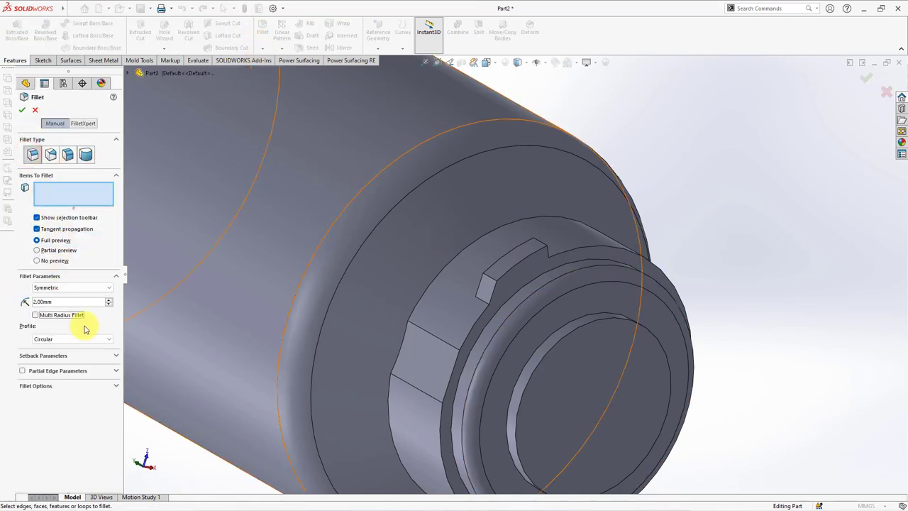
scroll(502, 290, "down", 3)
left_click(486, 270)
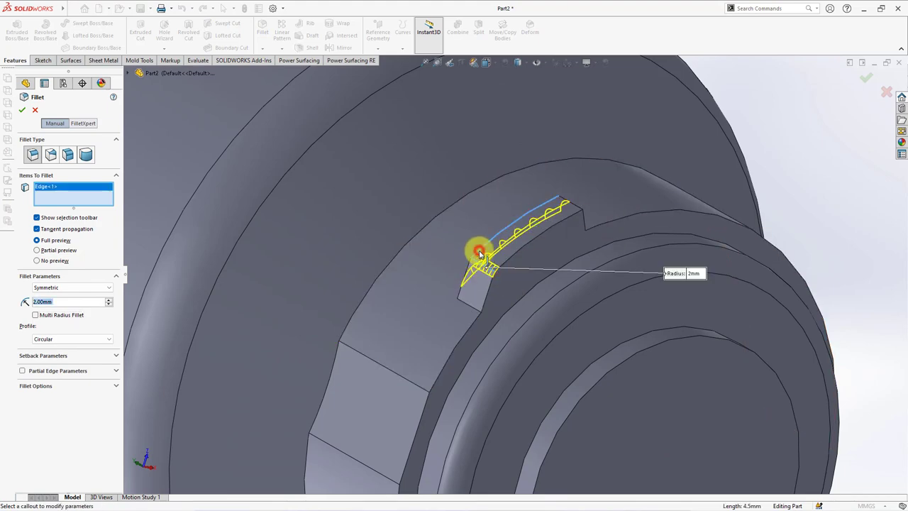
left_click(467, 264)
left_click(578, 213)
mouse_move(576, 205)
middle_mouse_down()
mouse_move(554, 265)
mouse_move(576, 202)
mouse_move(614, 174)
middle_mouse_up()
left_click(578, 208)
left_click(582, 200)
left_click(24, 111)
- Mirror the lug extrusion and its fillet across the Front Plane as Mirror1
mouse_move(467, 404)
middle_mouse_down()
mouse_move(553, 395)
mouse_move(547, 290)
mouse_move(121, 178)
middle_mouse_up()
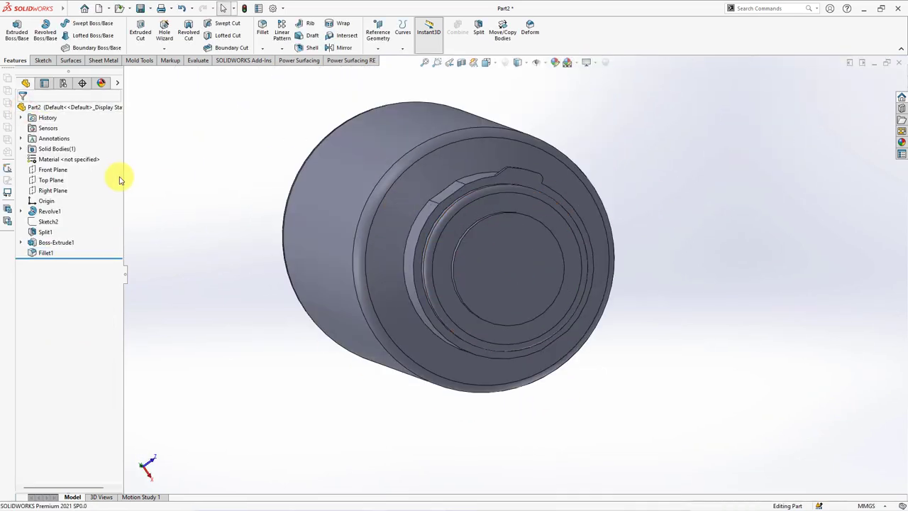
left_click(53, 170)
middle_click_drag(225, 268, 223, 245)
left_click(344, 47)
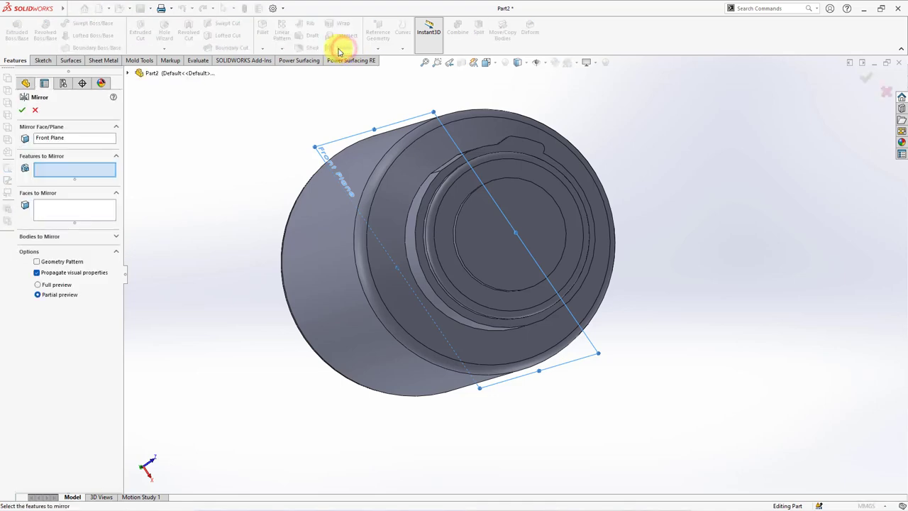
mouse_move(345, 44)
middle_mouse_down()
mouse_move(551, 148)
mouse_move(515, 222)
mouse_move(479, 244)
middle_mouse_up()
scroll(515, 222, "down", 5)
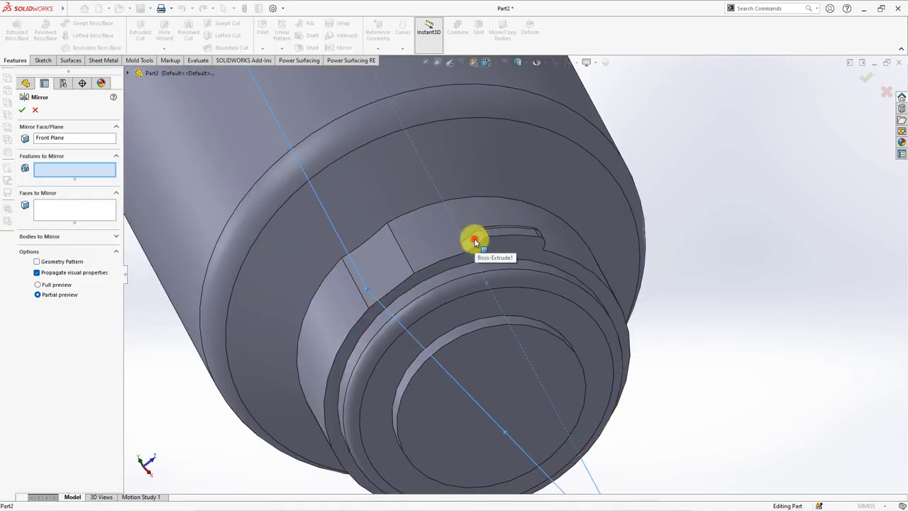
left_click(476, 242)
left_click(484, 236)
scroll(480, 248, "up", 2)
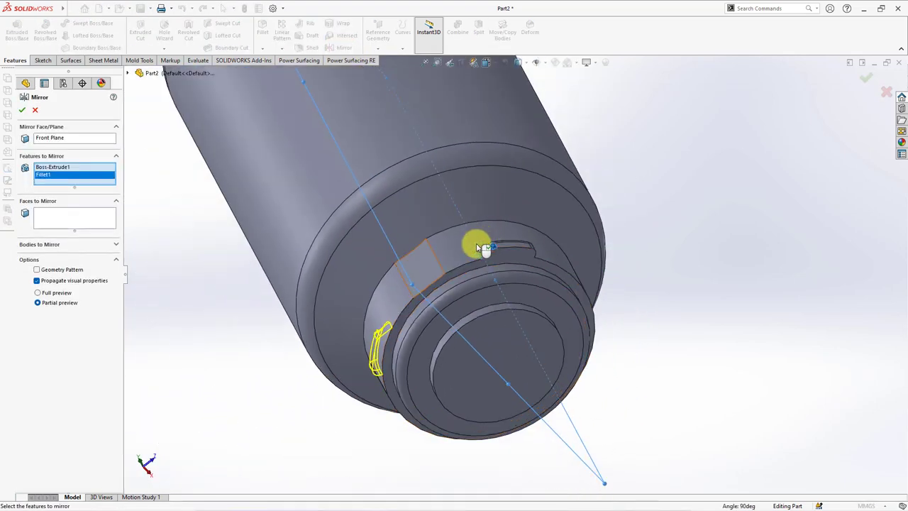
left_click(23, 111)
- Mirror Mirror1 across the Right Plane to create Mirror2 on the opposite side
scroll(416, 284, "up", 2)
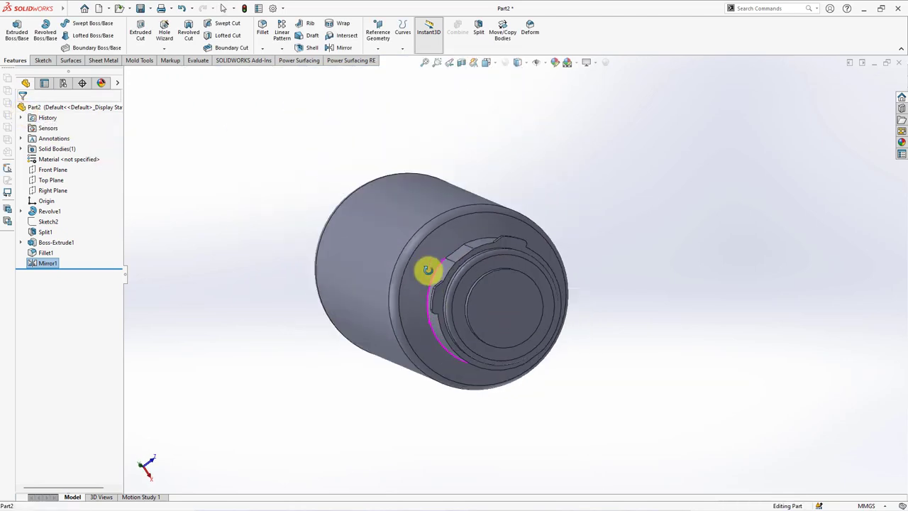
middle_click_drag(426, 270, 219, 193)
left_click(42, 190)
middle_click_drag(318, 239, 319, 247)
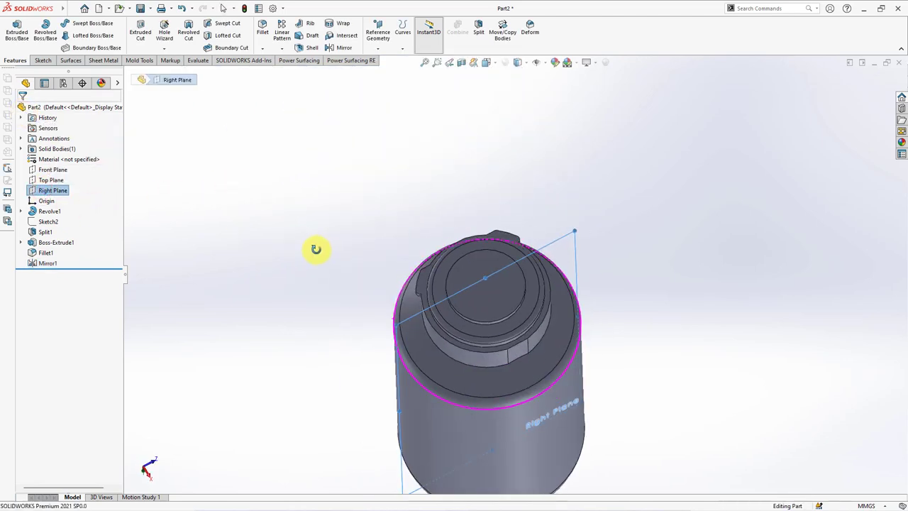
left_click(342, 48)
middle_click_drag(383, 141, 416, 201)
scroll(476, 300, "down", 3)
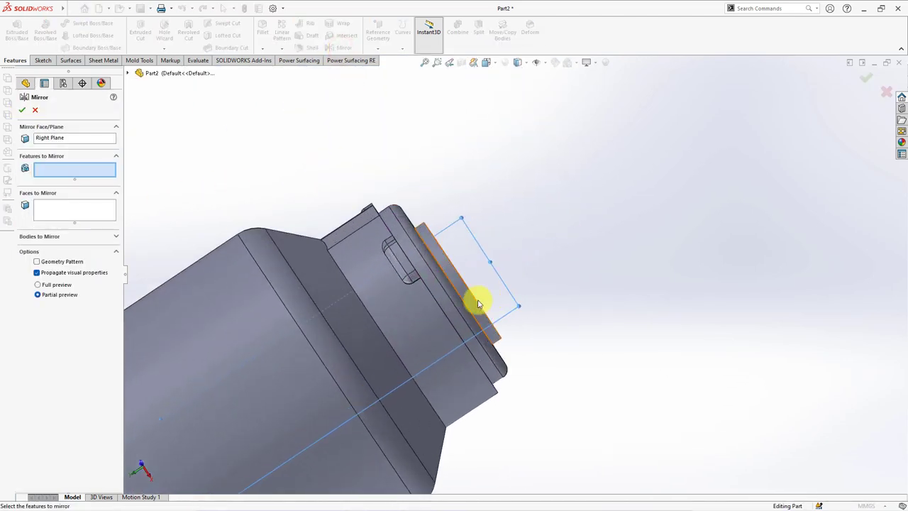
left_click(409, 269)
scroll(409, 270, "up", 2)
middle_click_drag(409, 270, 174, 233)
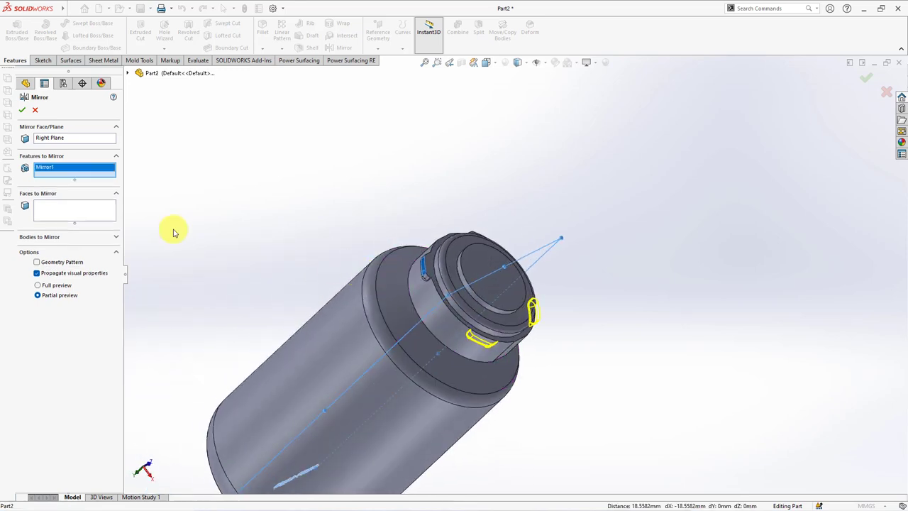
right_click(283, 184)
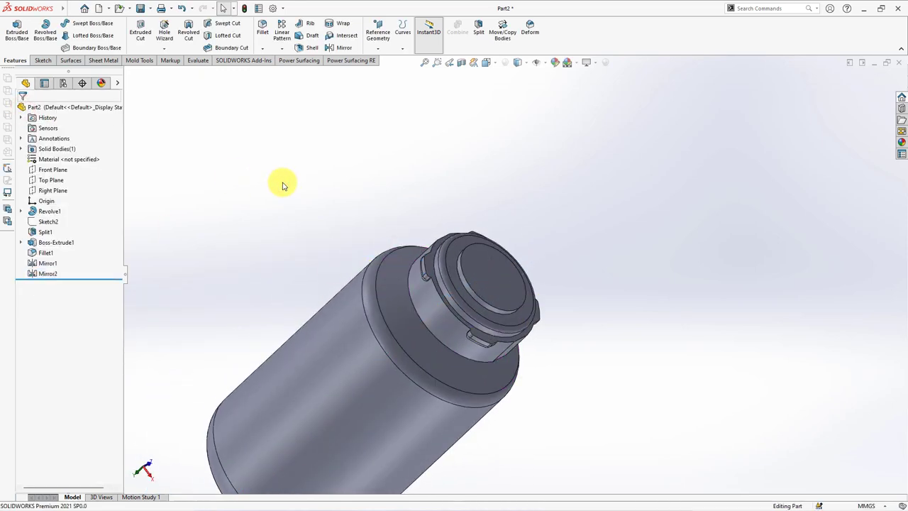
mouse_move(283, 186)
middle_mouse_down()
mouse_move(306, 213)
mouse_move(561, 330)
middle_mouse_up()
- Fillet the four neck-to-shoulder edges at 15 mm as Fillet2
scroll(291, 93, "down", 3)
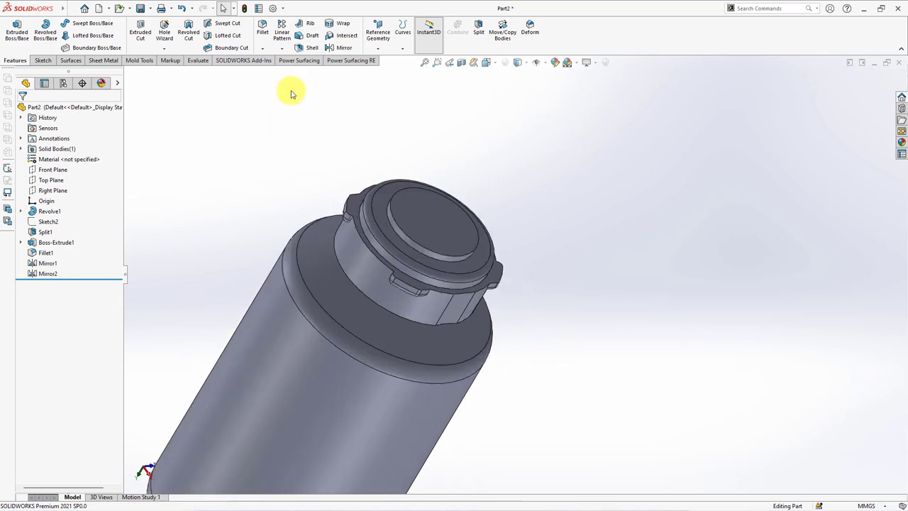
left_click(263, 32)
type("15")
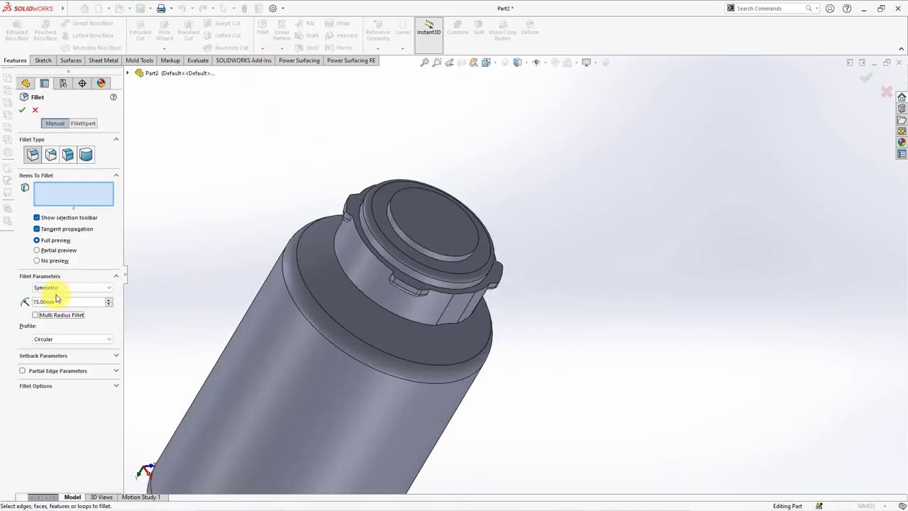
scroll(454, 314, "down", 3)
left_click(500, 284)
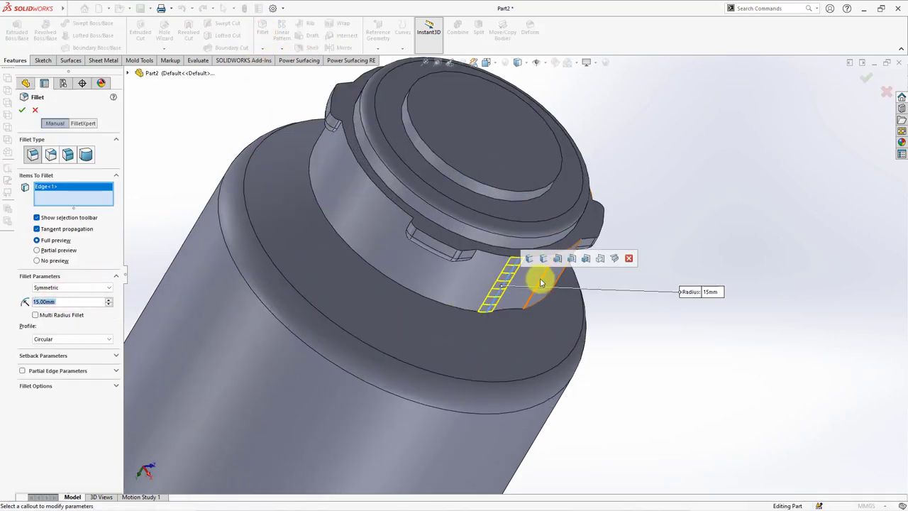
left_click(543, 282)
mouse_move(543, 282)
middle_mouse_down()
mouse_move(473, 146)
mouse_move(432, 126)
mouse_move(234, 158)
middle_mouse_up()
left_click(416, 121)
left_click(426, 98)
left_click(21, 110)
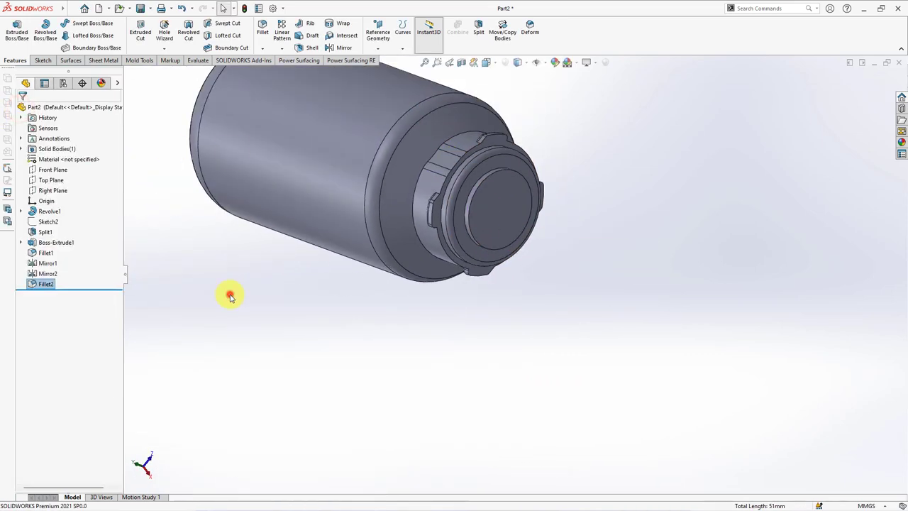
scroll(283, 330, "up", 2)
mouse_move(272, 306)
middle_mouse_down()
mouse_move(281, 369)
mouse_move(635, 363)
middle_mouse_up()
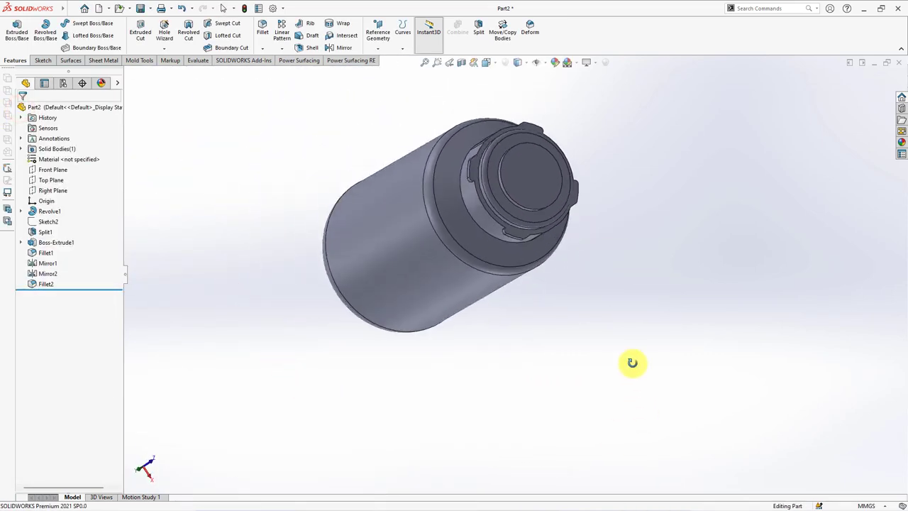
- Fillet the cap lug rim's edge loop at 2 mm as Fillet3
left_click(263, 30)
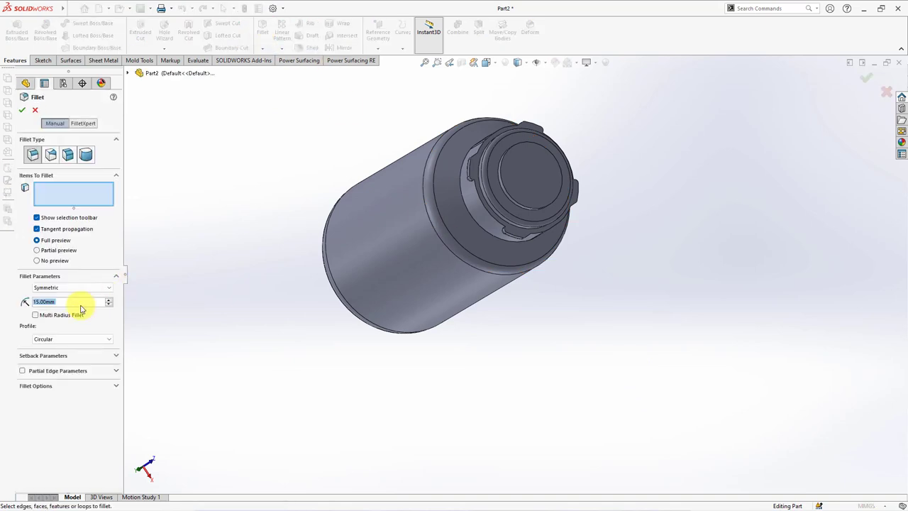
scroll(523, 178, "down", 2)
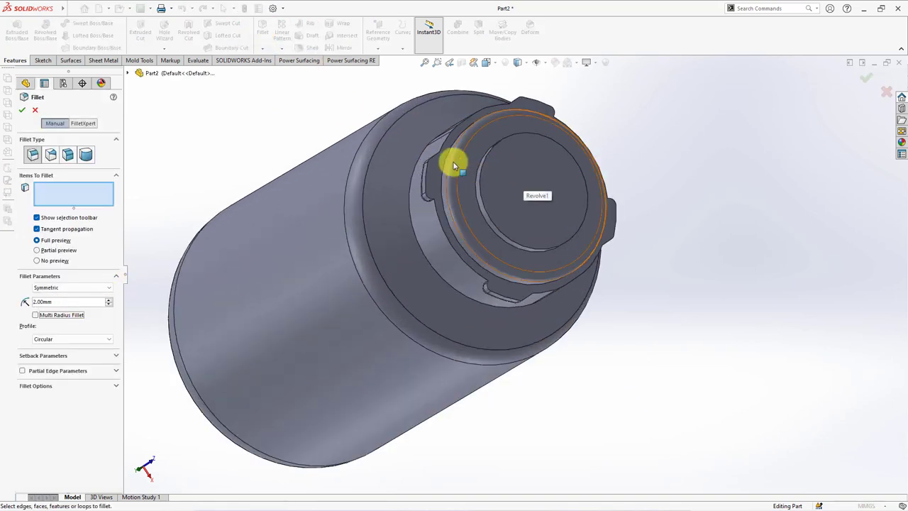
scroll(452, 167, "down", 1)
left_click(445, 144)
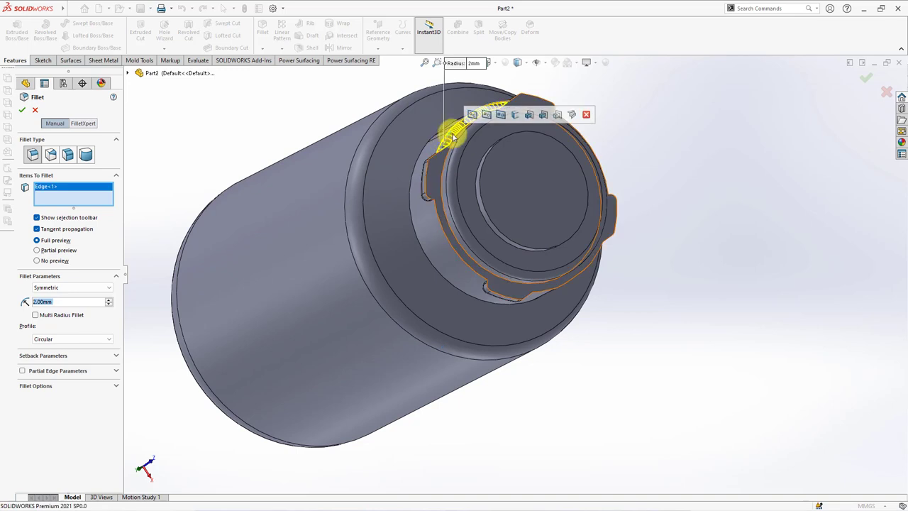
left_click(471, 115)
middle_click_drag(485, 138, 505, 176)
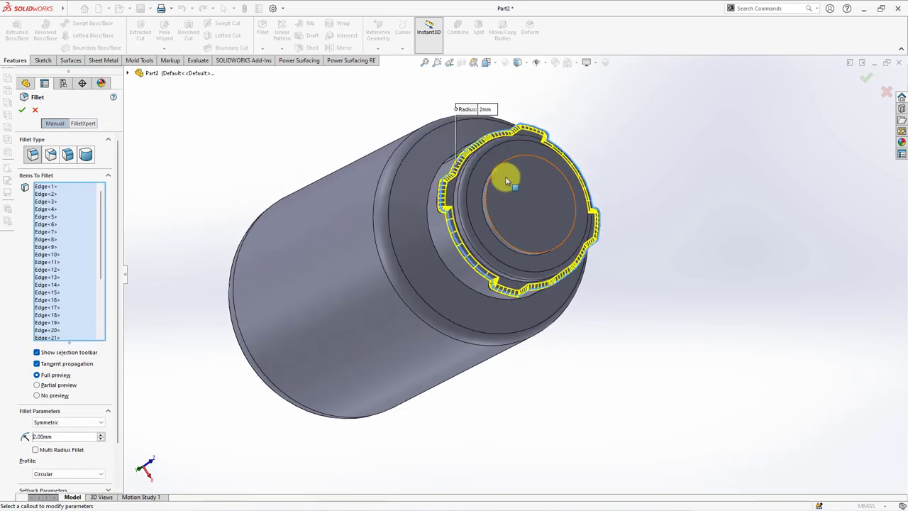
left_click(20, 110)
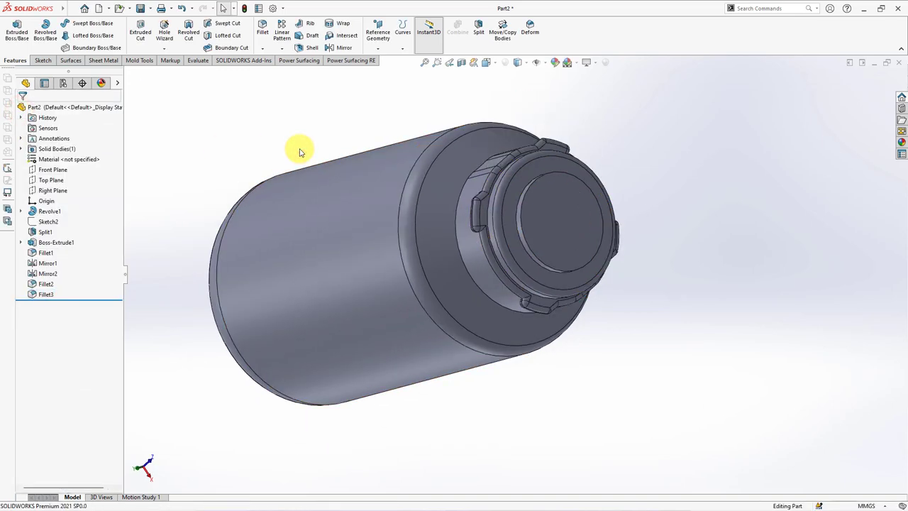
- Shell the bottle to a 2 mm wall, removing the cap's end face
left_click(306, 47)
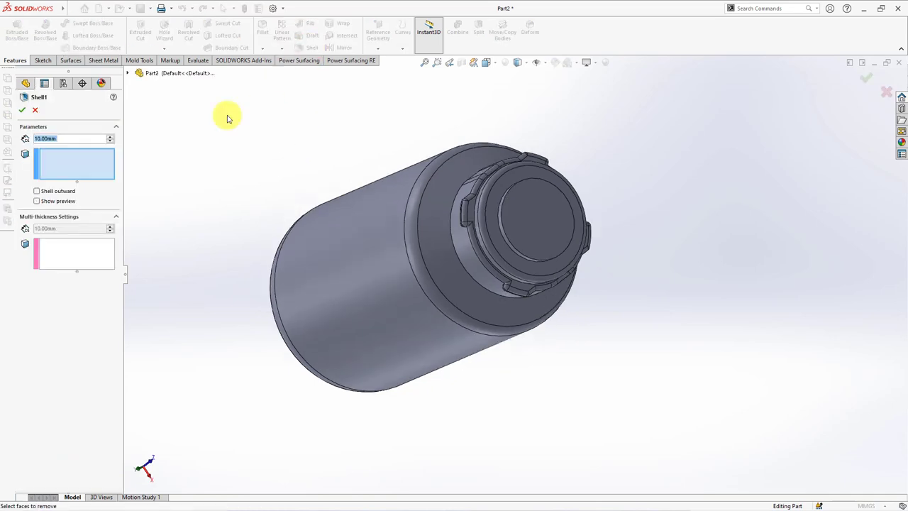
left_click(537, 206)
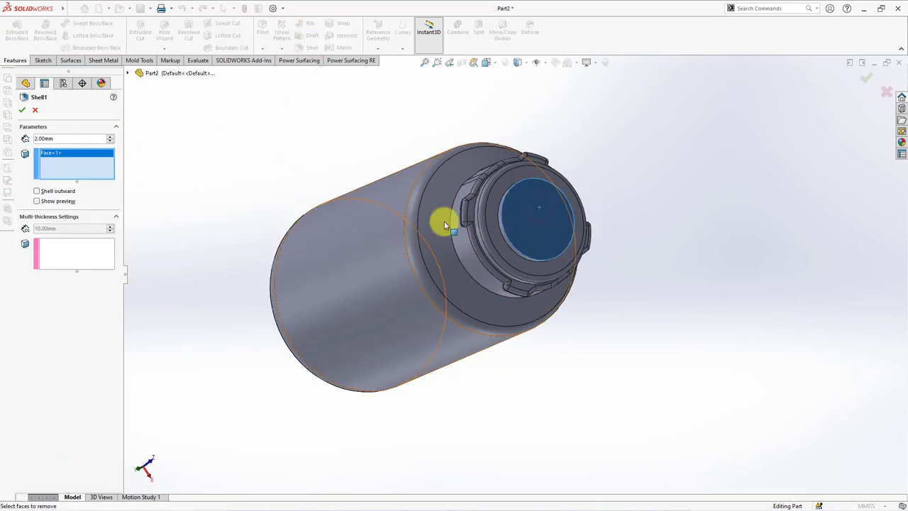
left_click(36, 200)
left_click(22, 110)
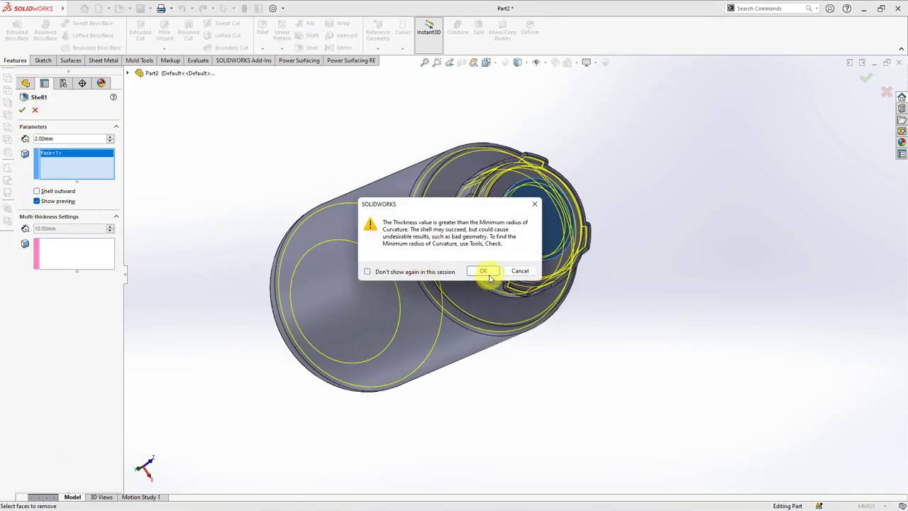
left_click(487, 272)
- Inspect the hollowed bottle with a section view, then return to an upright view
mouse_move(349, 144)
middle_mouse_down()
mouse_move(404, 163)
mouse_move(371, 377)
middle_mouse_up()
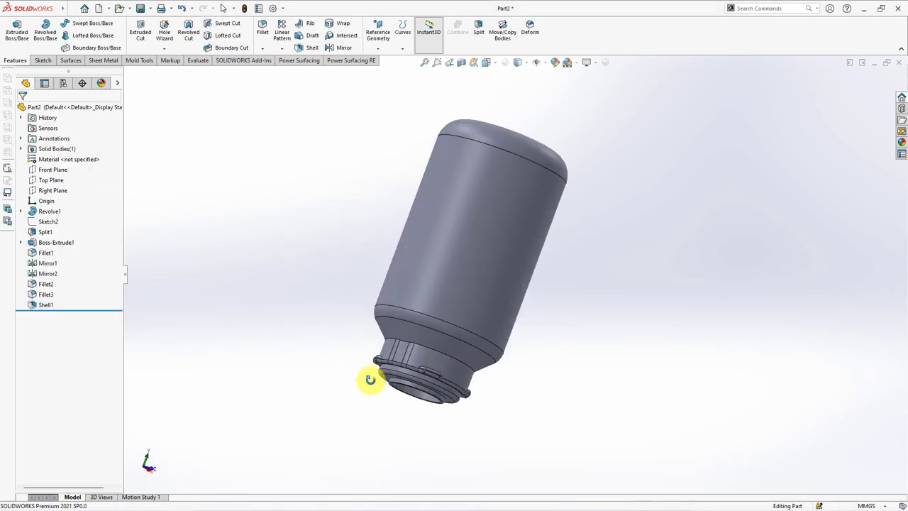
left_click(461, 63)
left_click(21, 110)
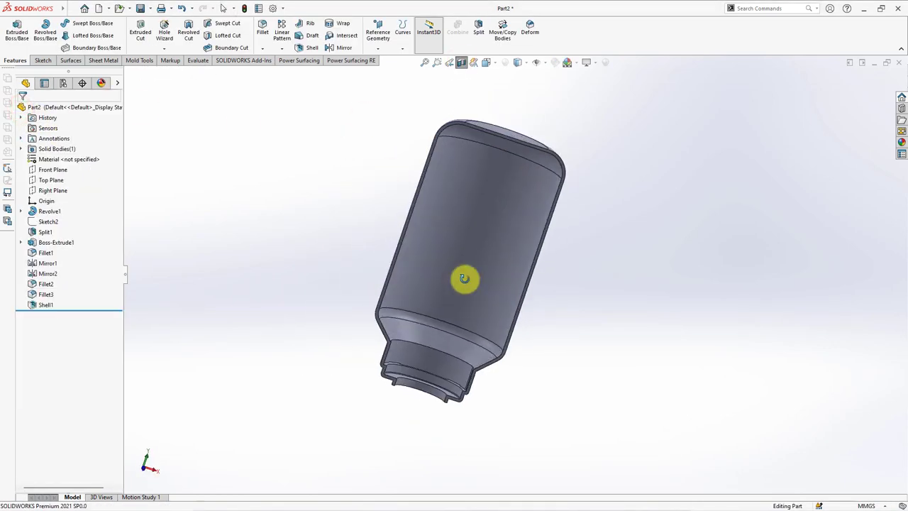
mouse_move(464, 274)
middle_mouse_down()
mouse_move(412, 291)
mouse_move(478, 123)
middle_mouse_up()
left_click(461, 62)
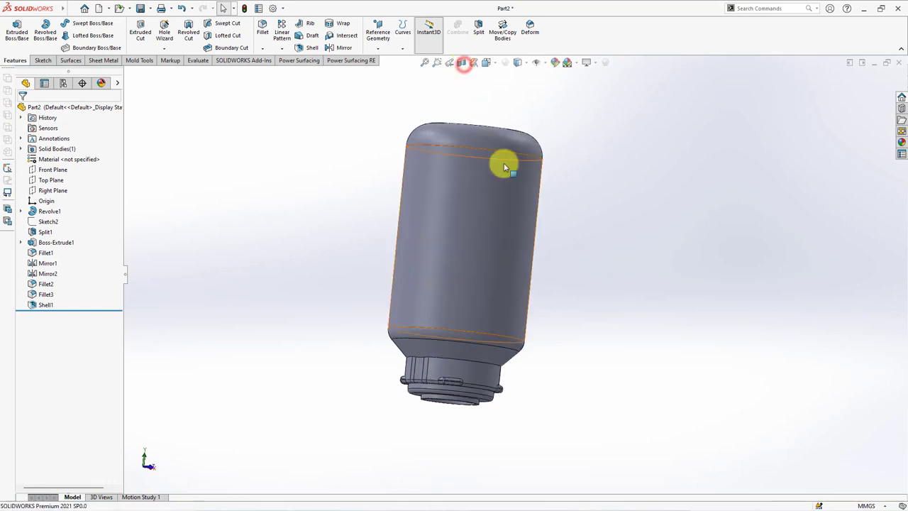
mouse_move(503, 162)
middle_mouse_down()
mouse_move(572, 210)
mouse_move(196, 186)
middle_mouse_up()
- Sketch on the Front Plane a vertical centerline rising from the bottle top's midpoint
left_click(50, 171)
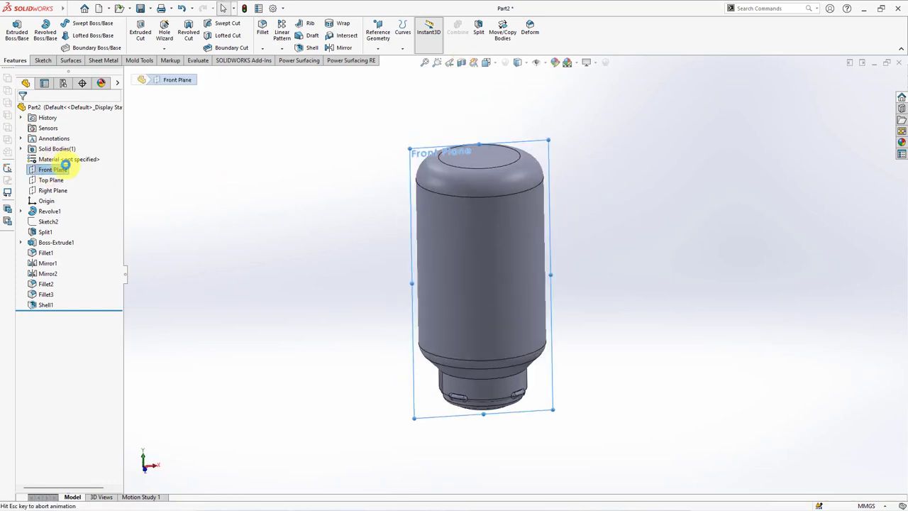
left_click(63, 162)
scroll(424, 325, "down", 3)
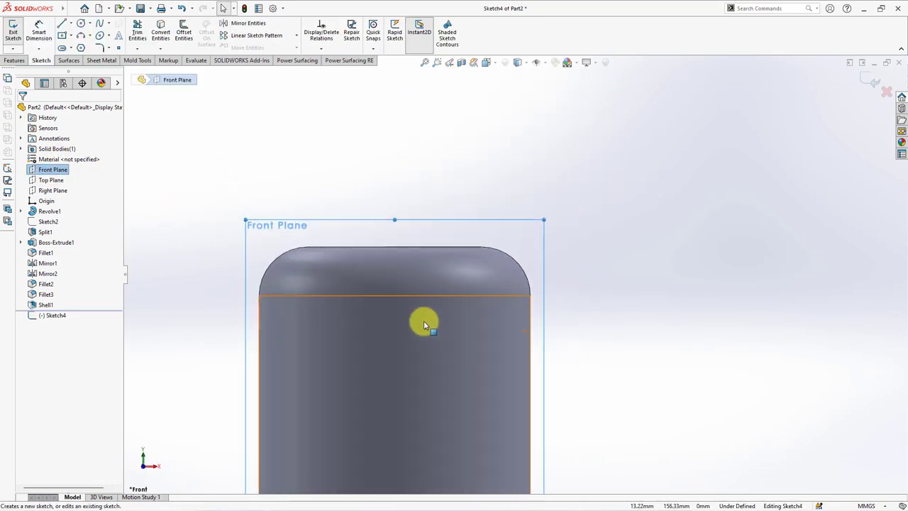
left_click(69, 25)
left_click(79, 44)
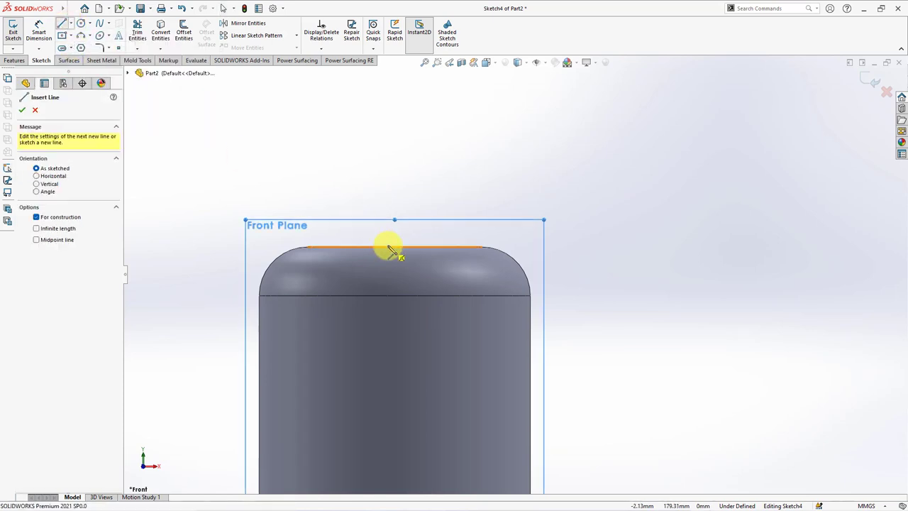
left_click(395, 247)
left_click(394, 134)
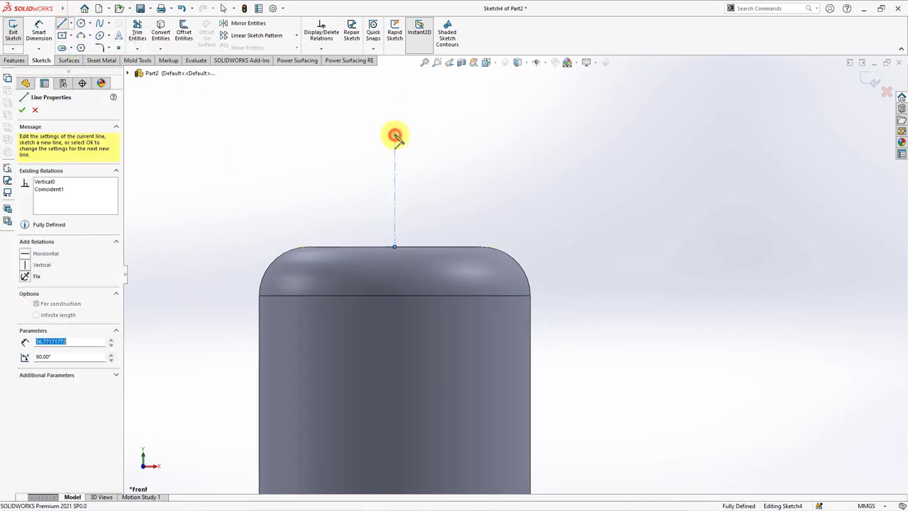
right_click(395, 135)
left_click(418, 146)
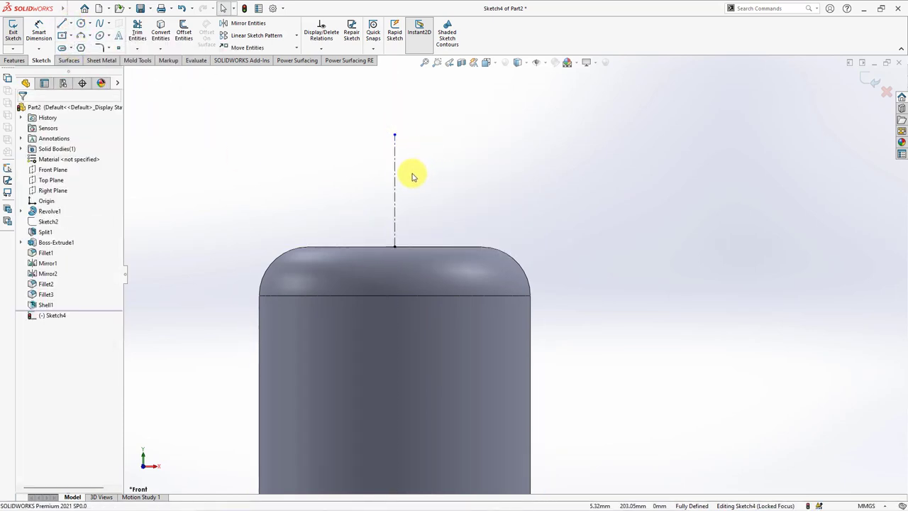
- Draw the outer handle leg: a short vertical segment, then a slant to the centerline top
left_click(61, 25)
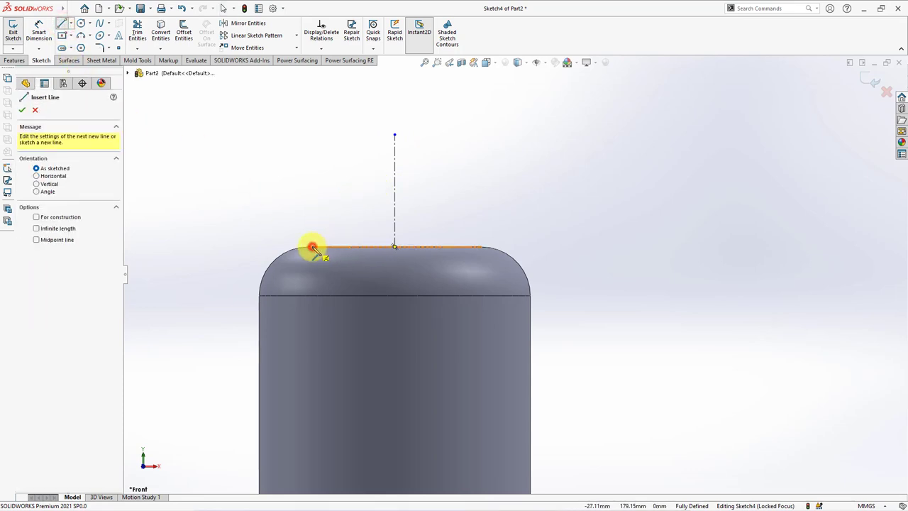
left_click(312, 247)
left_click(312, 215)
left_click(395, 135)
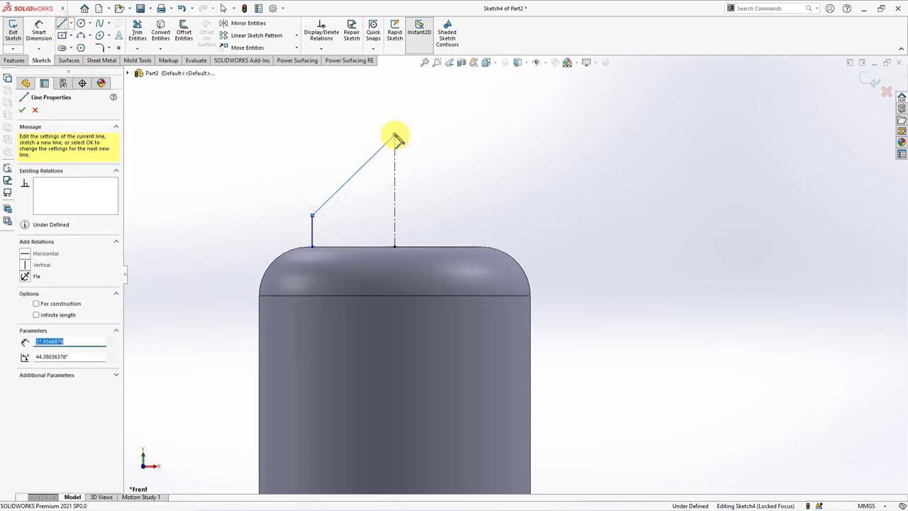
right_click(395, 135)
key("Escape")
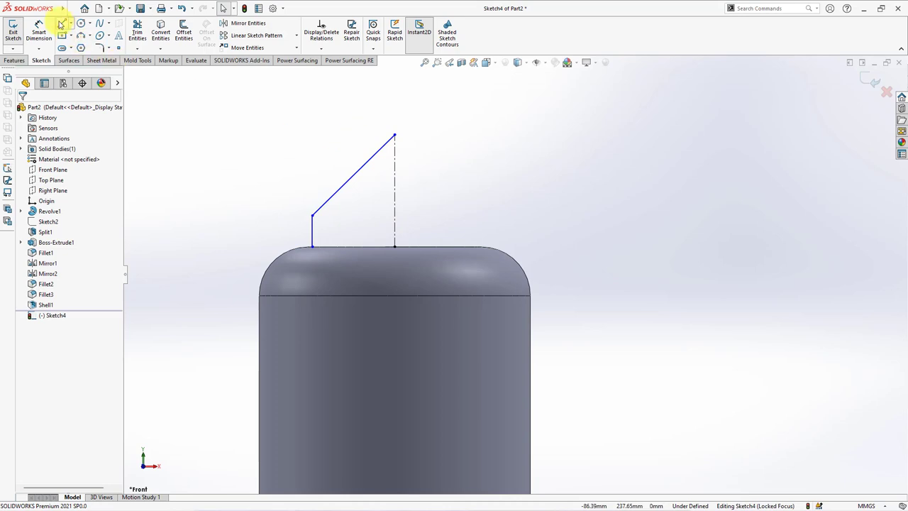
- Draw the parallel inner handle leg with a vertical segment and a diagonal line
left_click(61, 23)
left_click(335, 247)
left_click(335, 215)
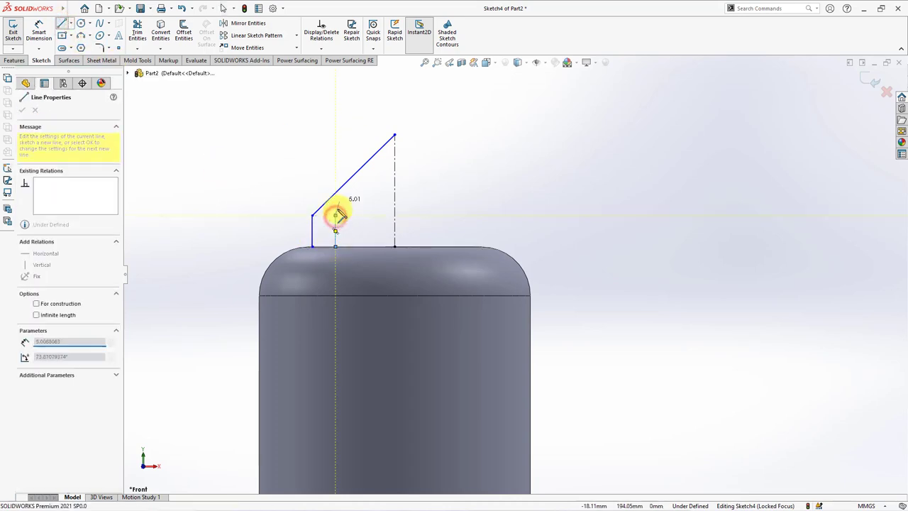
left_click(394, 158)
right_click(401, 151)
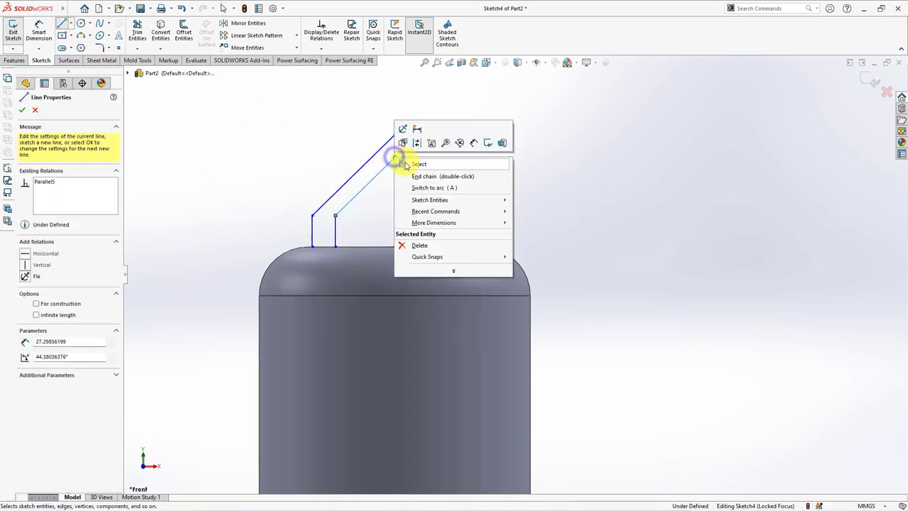
key("Escape")
- Close the handle's base with a short horizontal segment on the bottle top
left_click(61, 23)
left_click(312, 247)
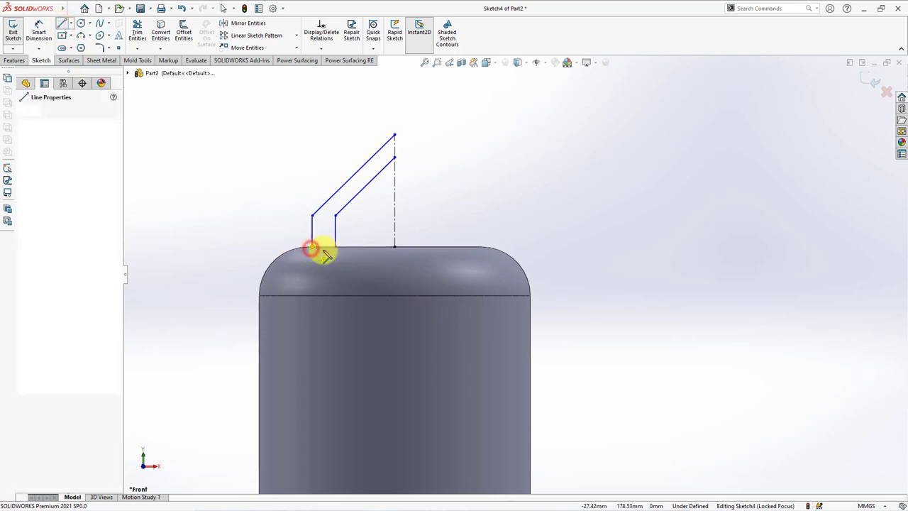
left_click(335, 246)
right_click(290, 202)
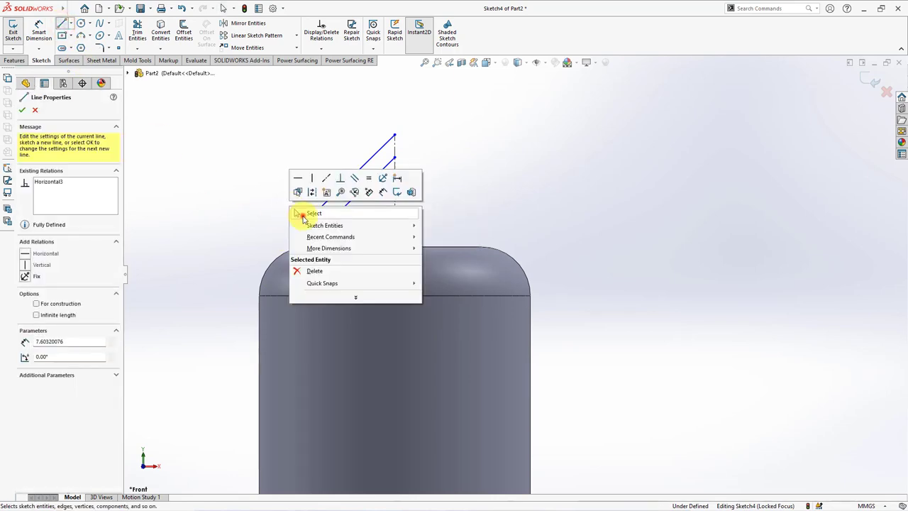
left_click(301, 211)
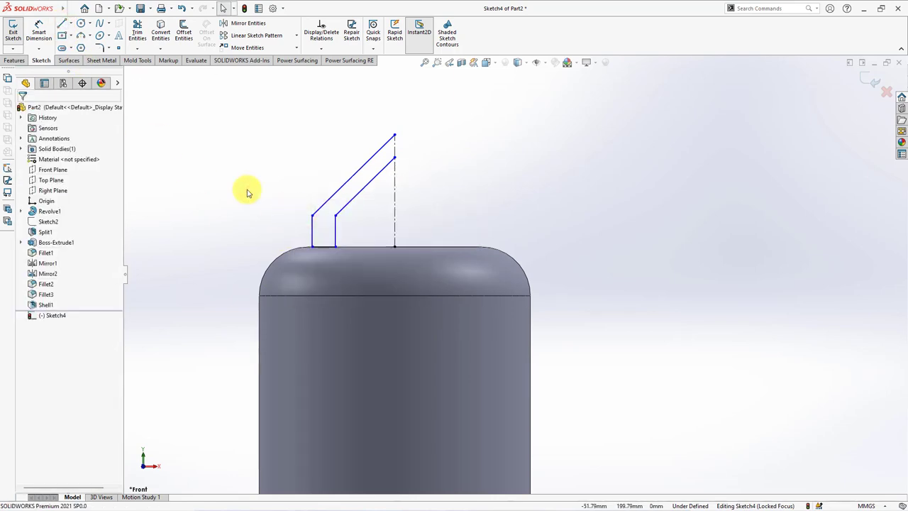
- Dimension the handle's 52 overall width and 8.5 base segment
left_click(39, 32)
left_click(312, 229)
left_click(394, 239)
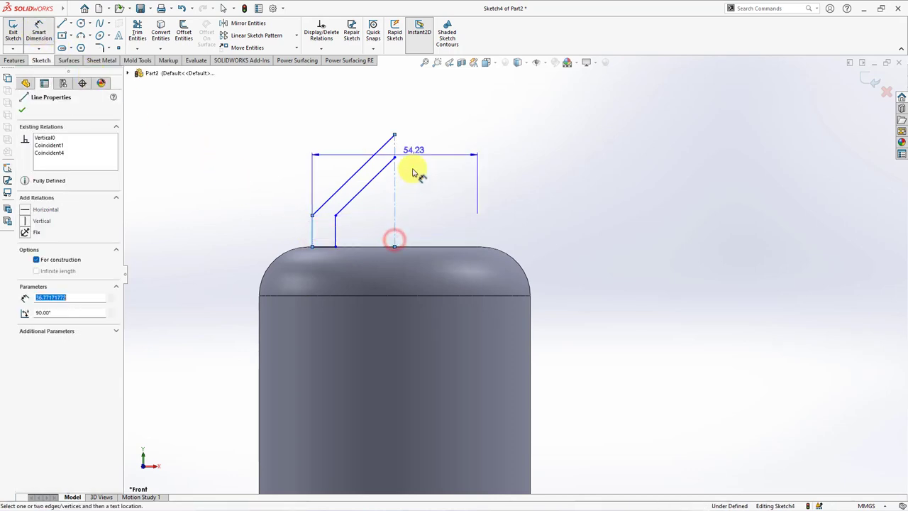
left_click(405, 106)
type("52")
left_click(367, 92)
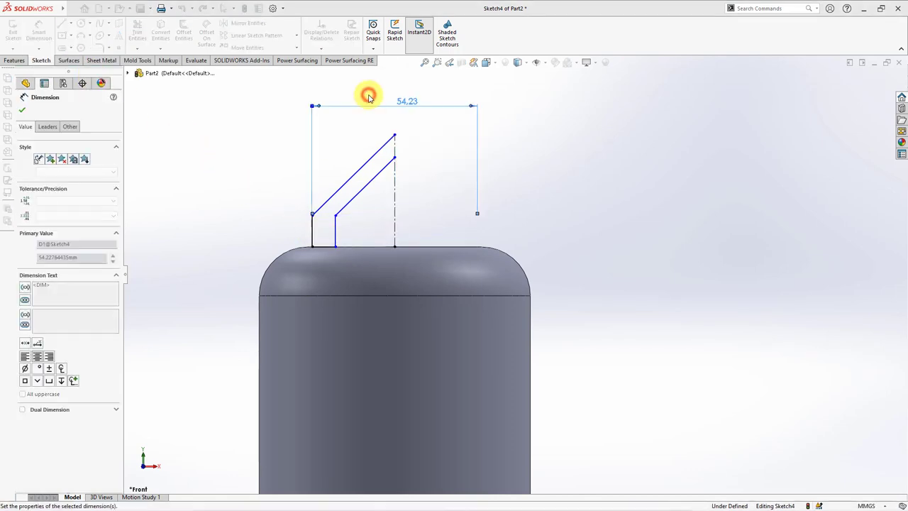
left_click(336, 235)
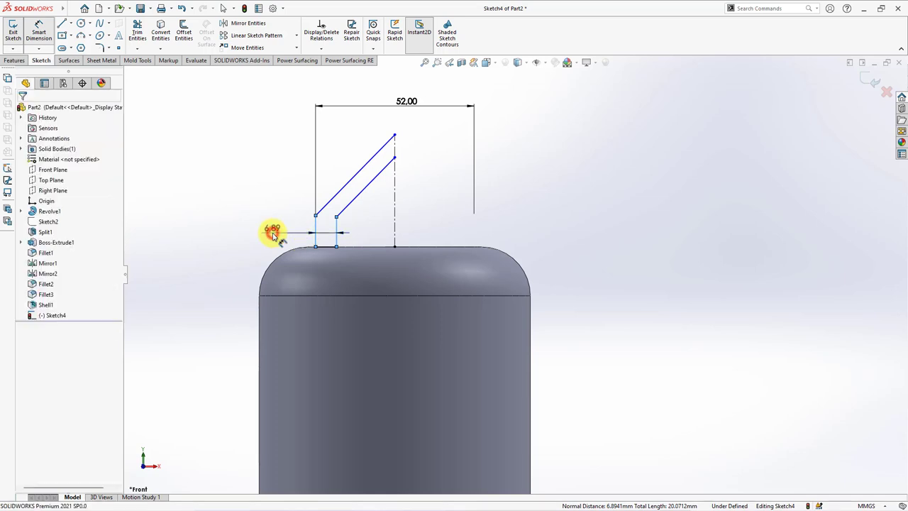
left_click(271, 232)
type("8.5")
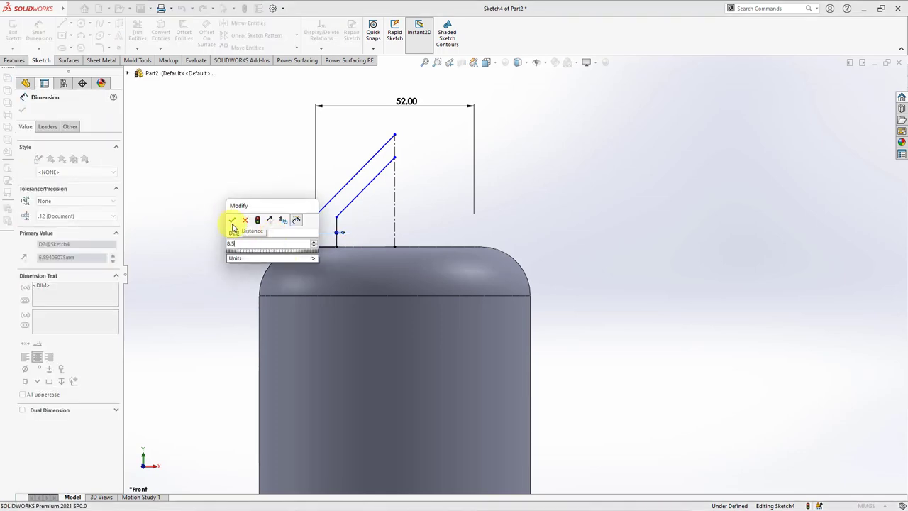
left_click(233, 221)
- Add the 5.5 strip thickness, 53° angle and 26 height dimensions
left_click(355, 202)
left_click(334, 193)
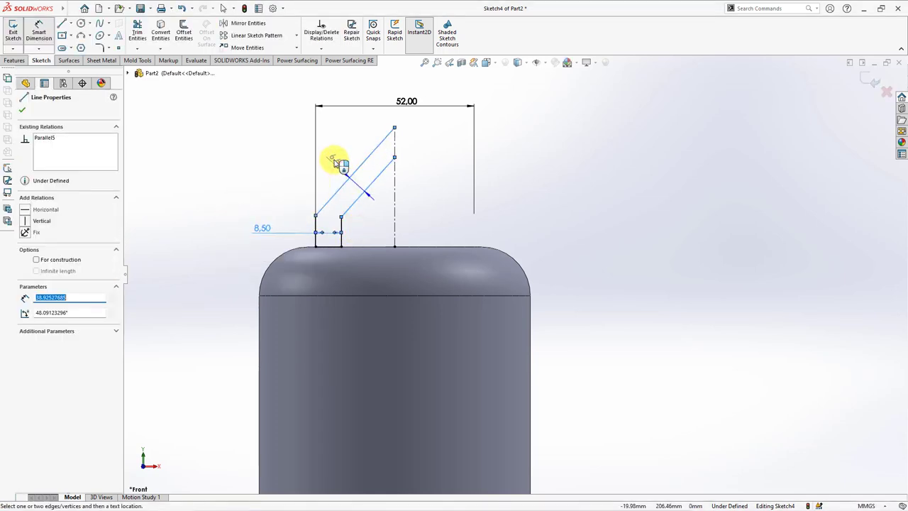
left_click(337, 164)
left_click(295, 147)
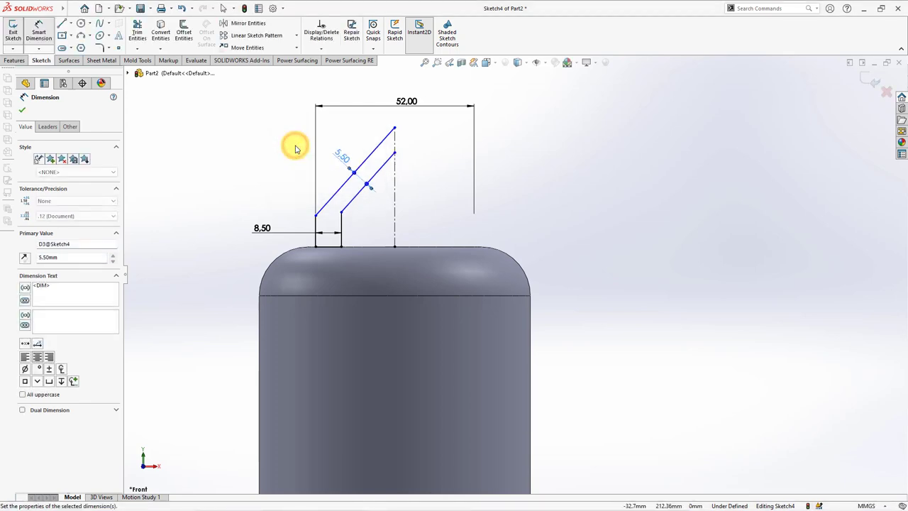
left_click(380, 150)
left_click(395, 195)
left_click(370, 218)
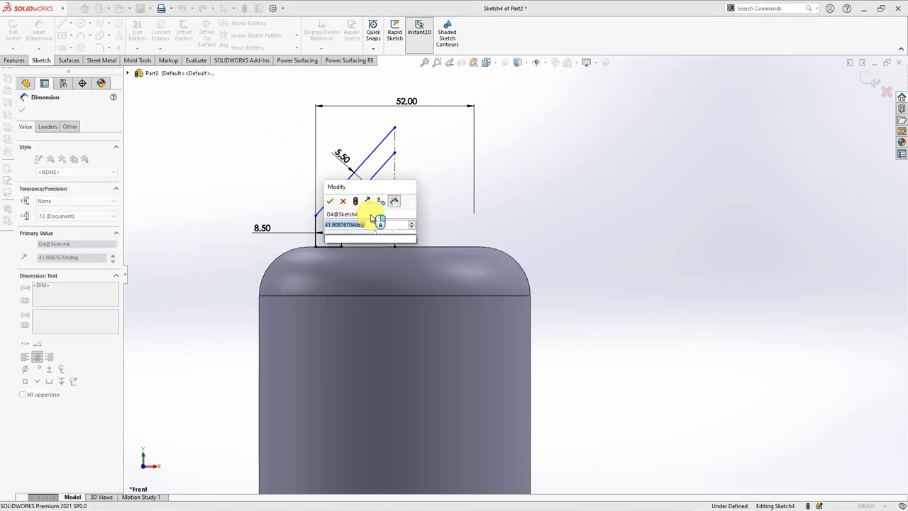
type("53")
left_click(330, 202)
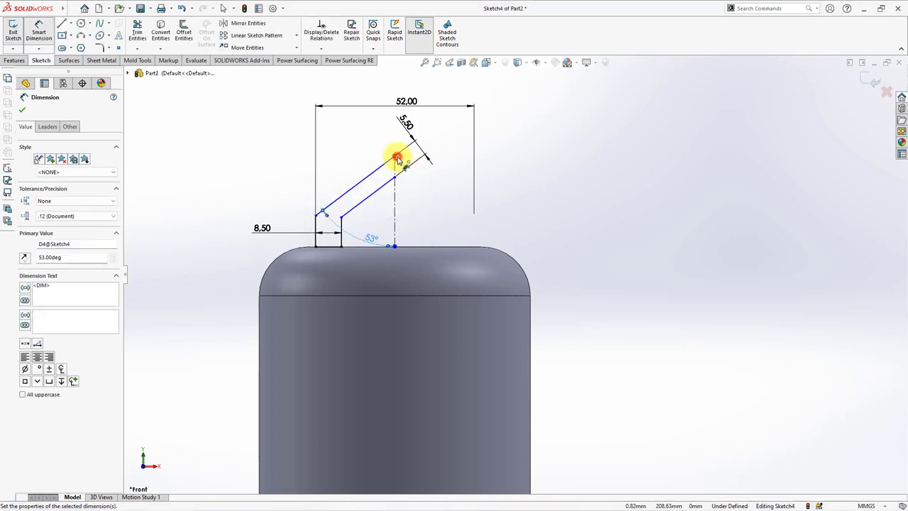
left_click(396, 156)
left_click(395, 247)
left_click(448, 205)
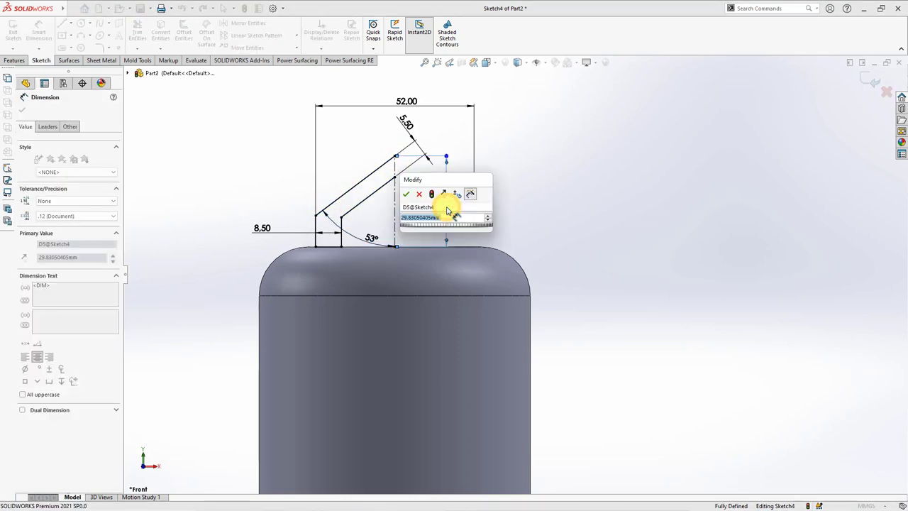
type("26")
left_click(407, 193)
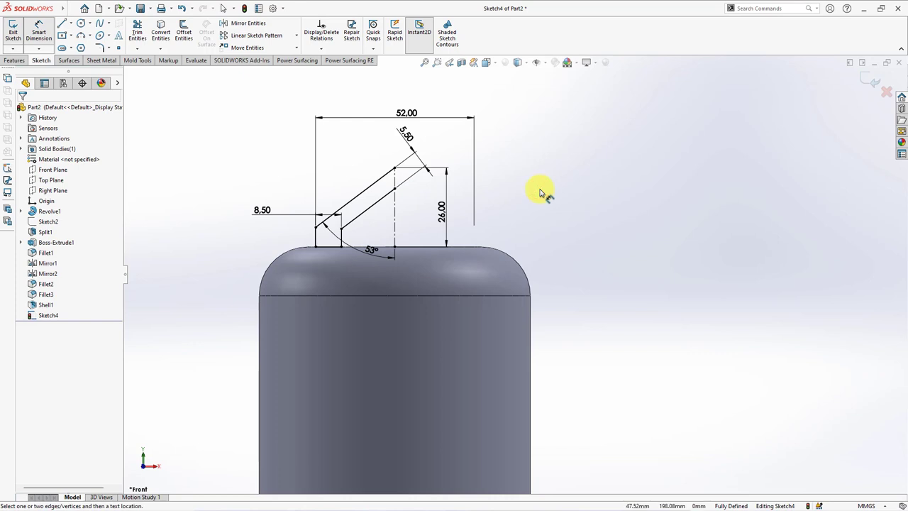
left_click(247, 23)
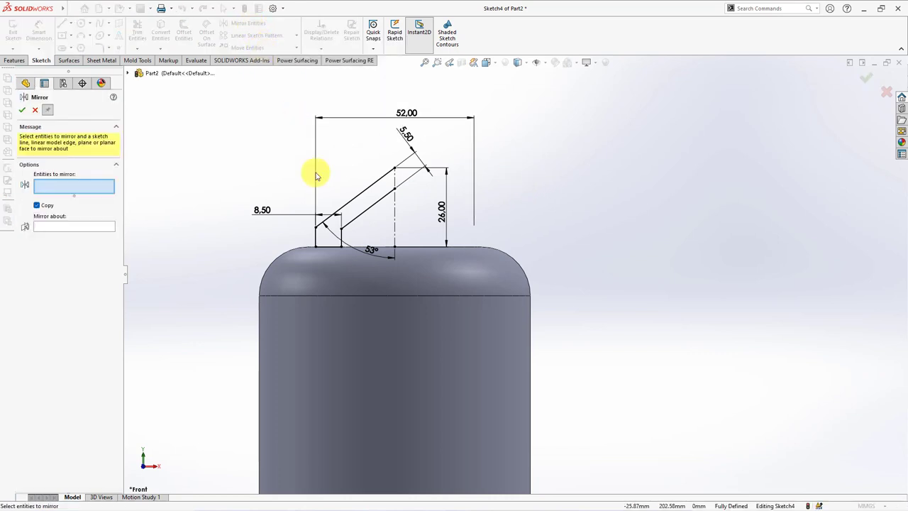
- Mirror the five half-handle lines about the vertical centerline
left_click(316, 240)
left_click(329, 247)
left_click(341, 238)
left_click(348, 223)
left_click(355, 201)
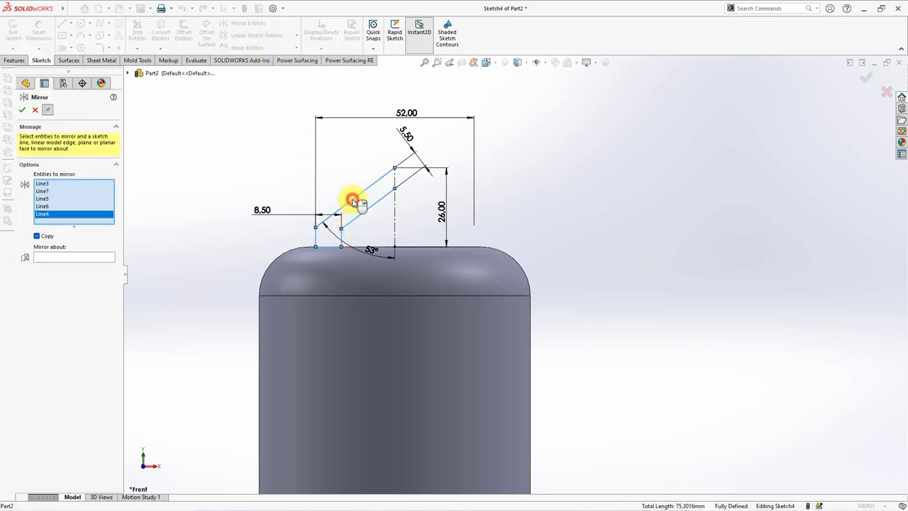
left_click(91, 259)
left_click(395, 215)
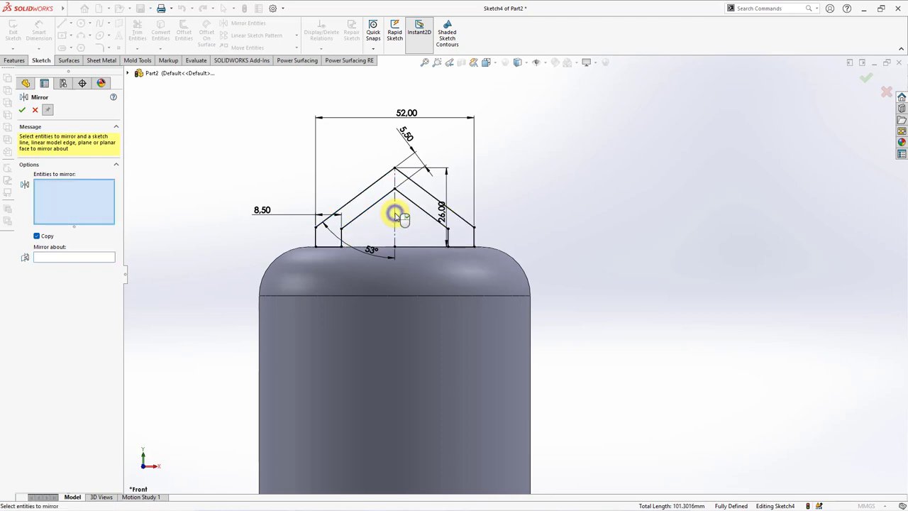
left_click(36, 111)
- Fillet the apex and two outer bottom corners at 2 mm
left_click(97, 48)
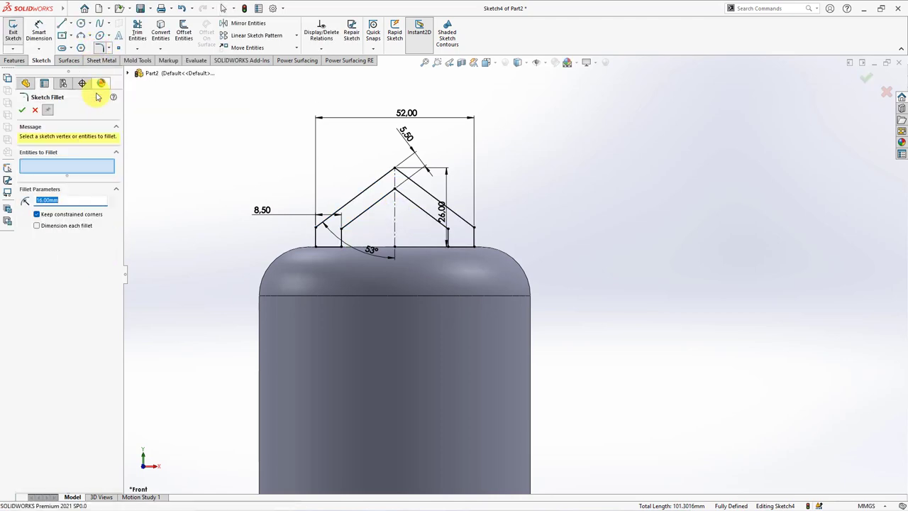
type("2")
left_click(395, 168)
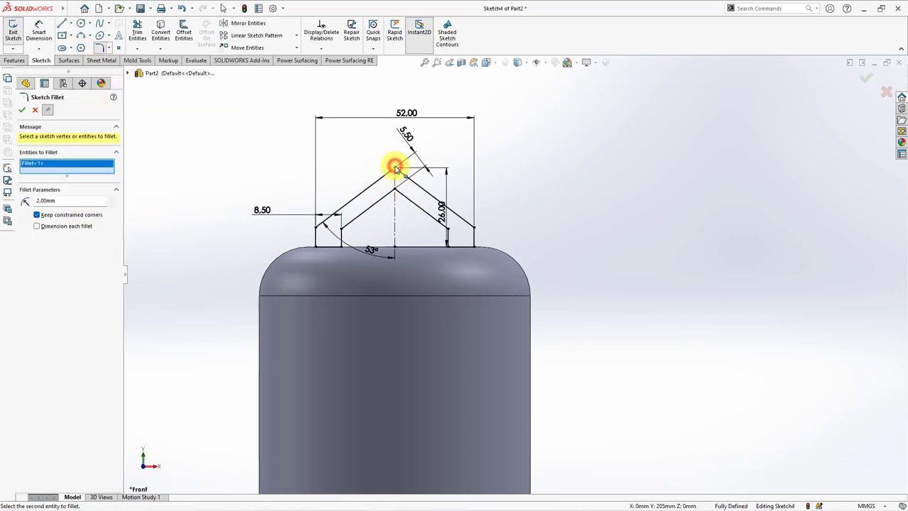
left_click(318, 228)
left_click(472, 226)
key("Return")
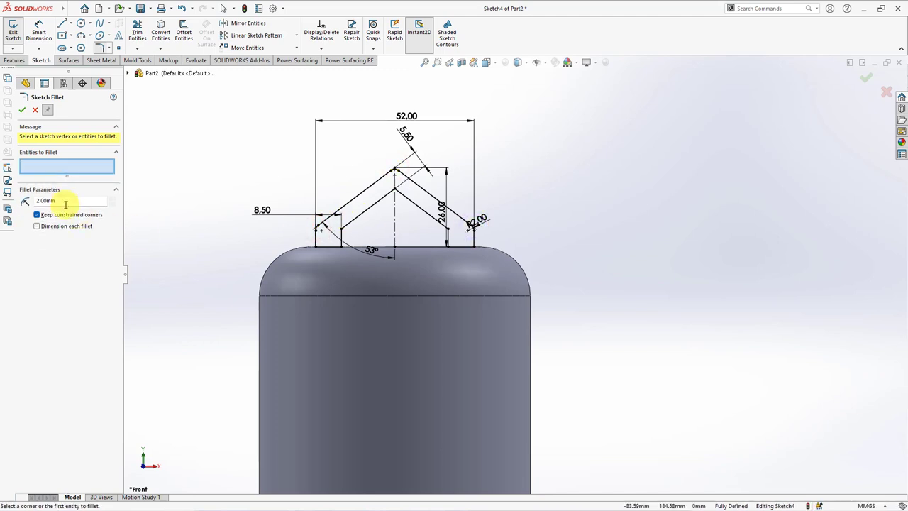
type("1")
- Fillet the inner left, apex and right corners at 1 mm
left_click(344, 231)
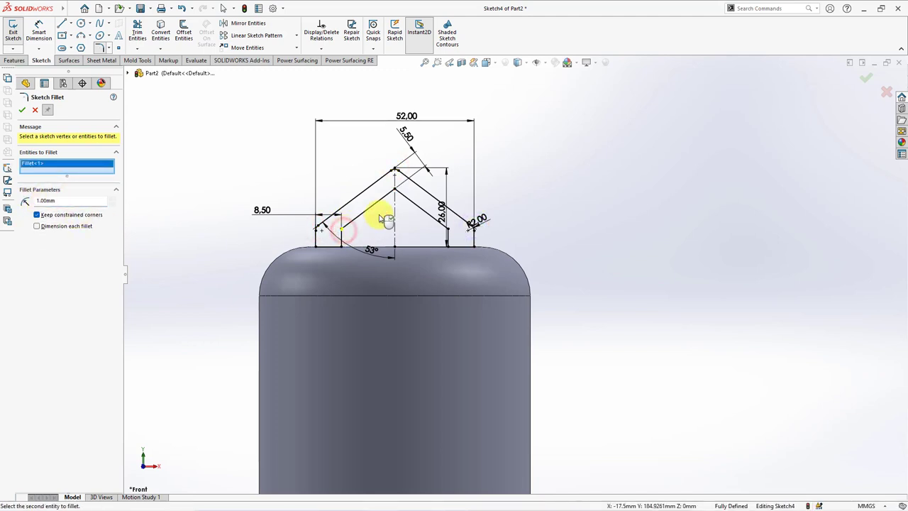
left_click(395, 189)
left_click(448, 228)
key("Return")
scroll(454, 235, "up", 2)
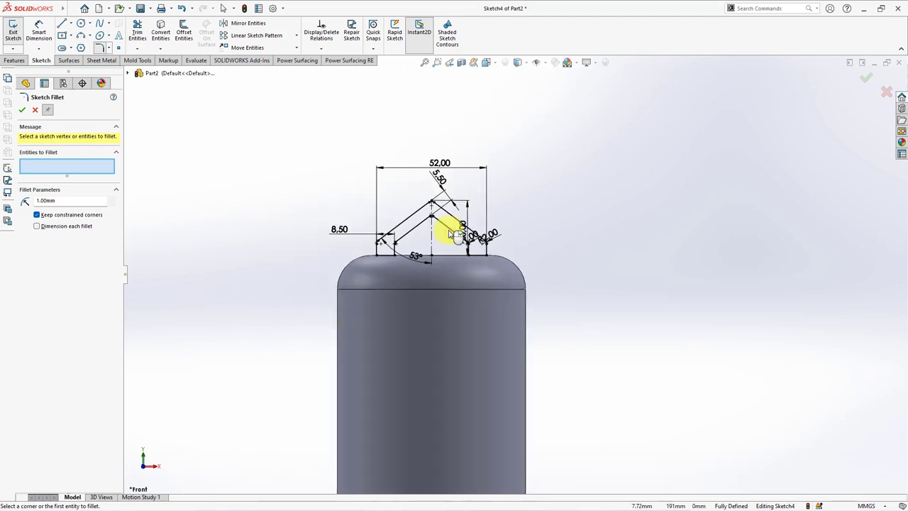
left_click(22, 110)
left_click(14, 61)
left_click(16, 36)
type("4")
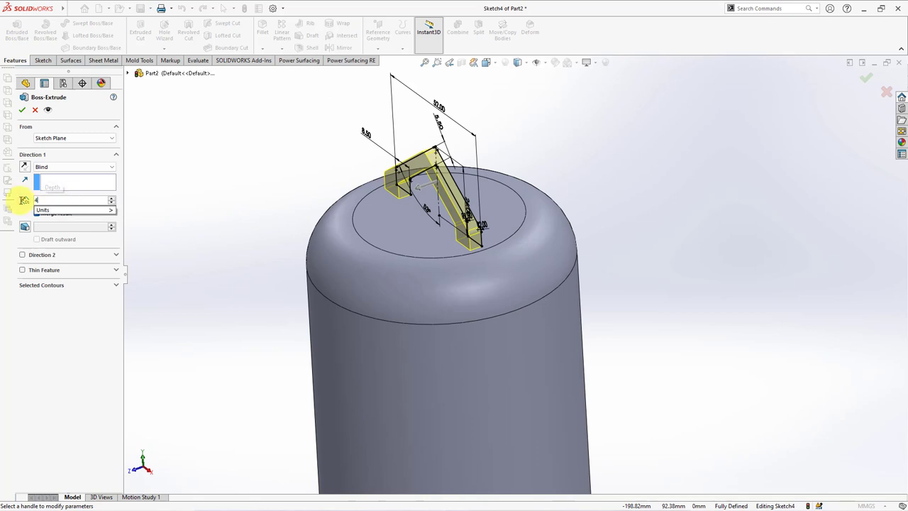
- Extrude the handle sketch 4 mm, mid-plane, into a solid handle
key("Return")
left_click(56, 165)
left_click(62, 209)
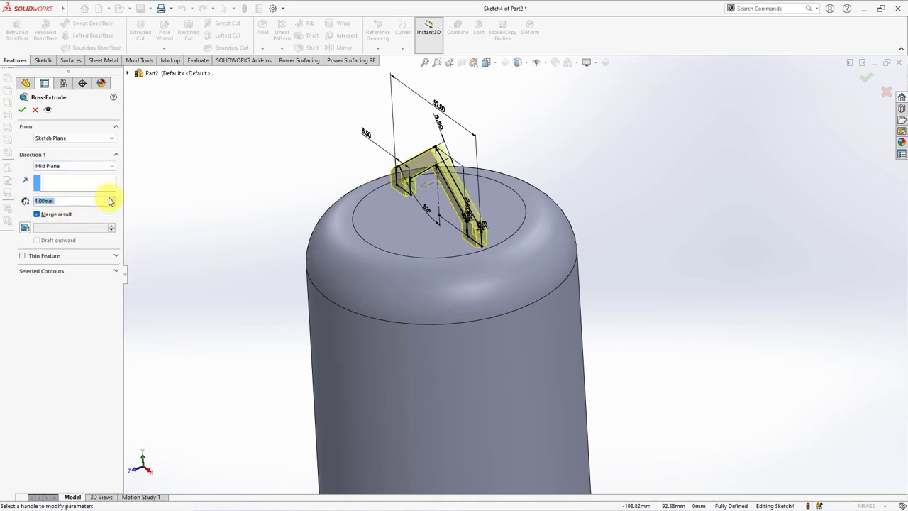
left_click(22, 111)
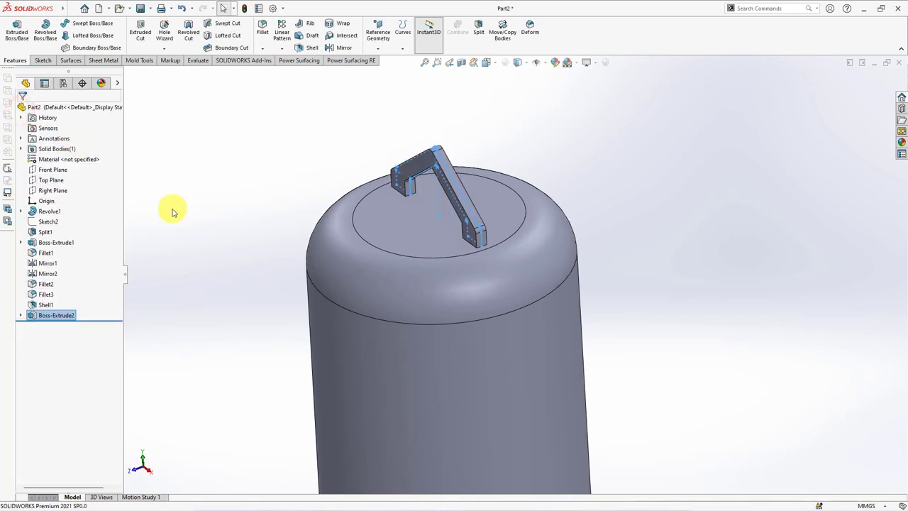
- Round the handle's edges with a 2 mm fillet (Fillet4)
left_click(263, 40)
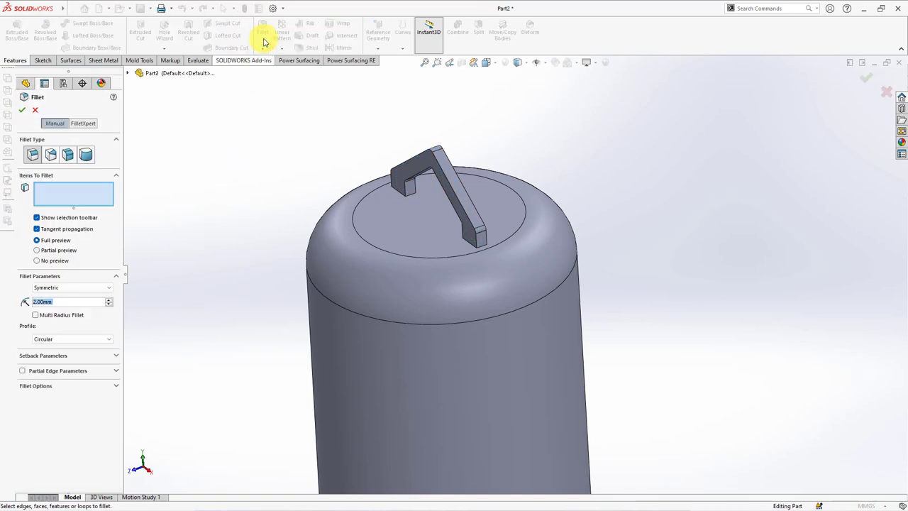
mouse_move(462, 239)
middle_mouse_down()
mouse_move(483, 229)
mouse_move(480, 203)
middle_mouse_up()
left_click(469, 207)
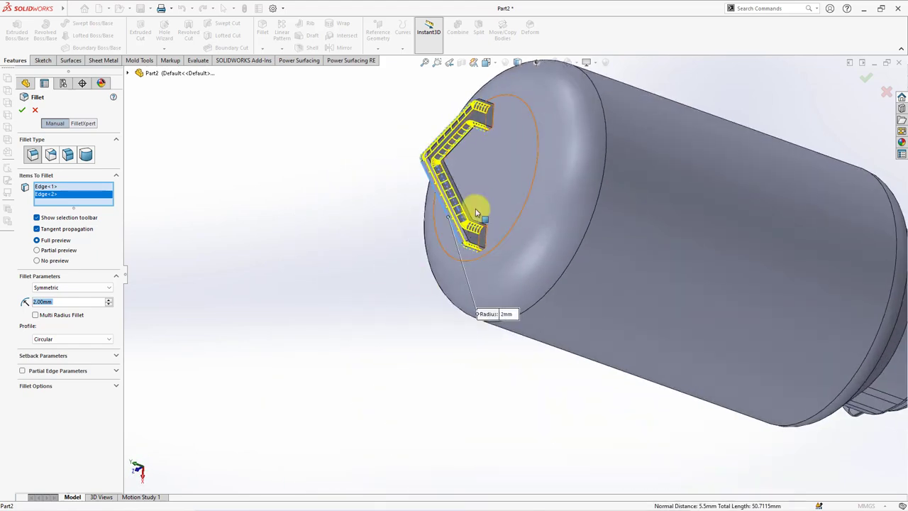
scroll(480, 203, "down", 3)
left_click(471, 287)
left_click(470, 288)
scroll(466, 258, "up", 3)
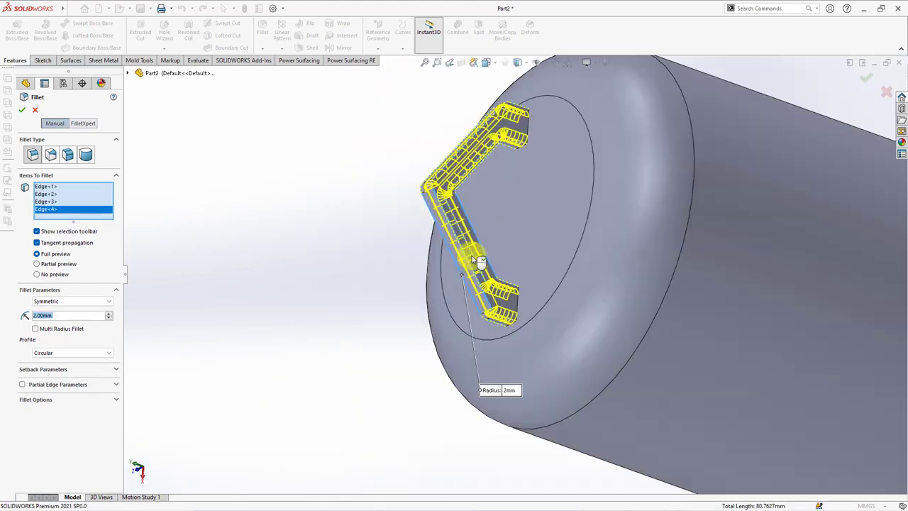
middle_click_drag(466, 257, 537, 159)
left_click(22, 111)
scroll(334, 187, "up", 3)
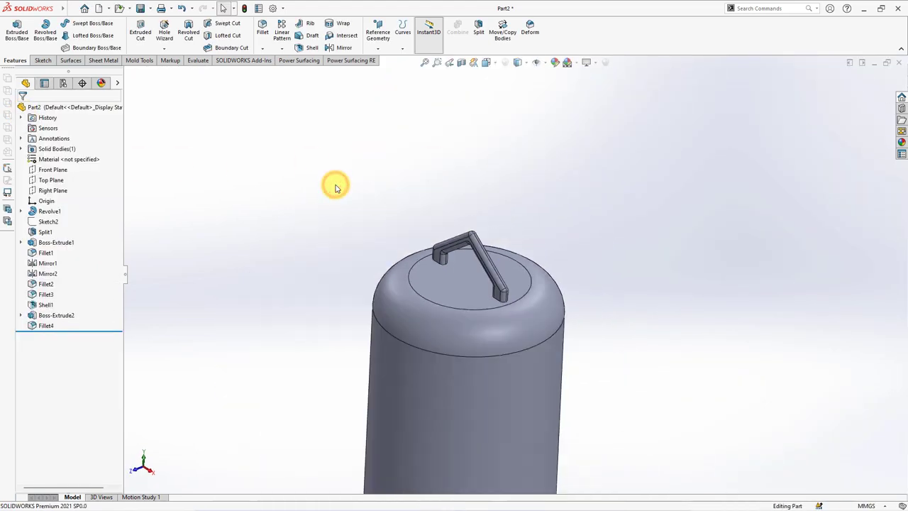
scroll(355, 330, "up", 2)
- Make an assembly from the bottle, saving it as Part2 and fixing it at the origin
key("f")
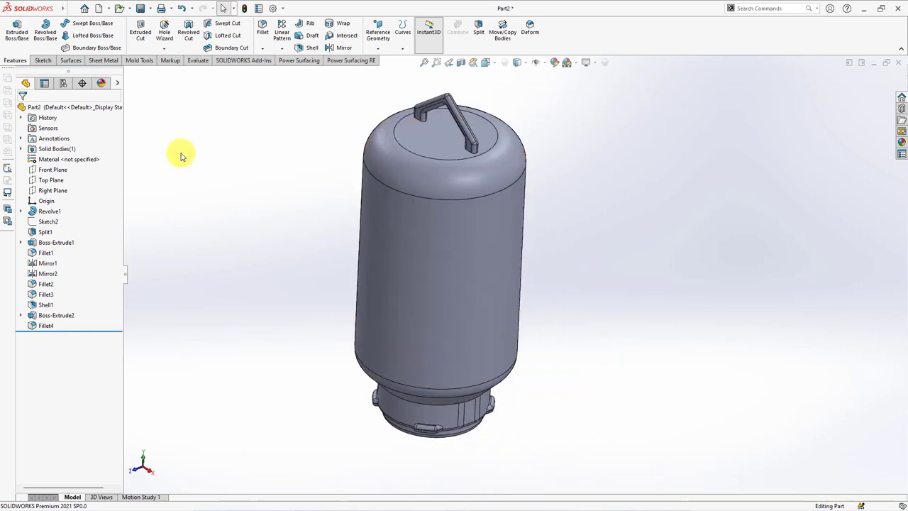
left_click(109, 11)
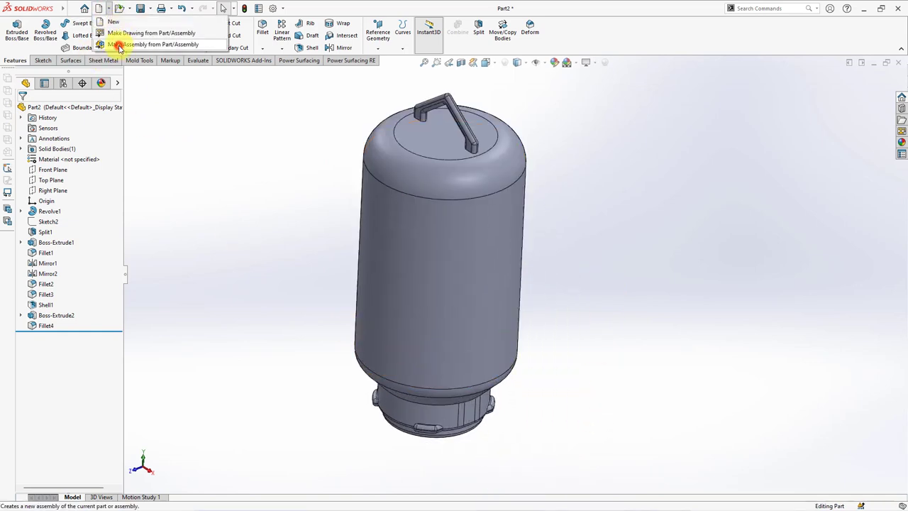
left_click(117, 45)
left_click(463, 267)
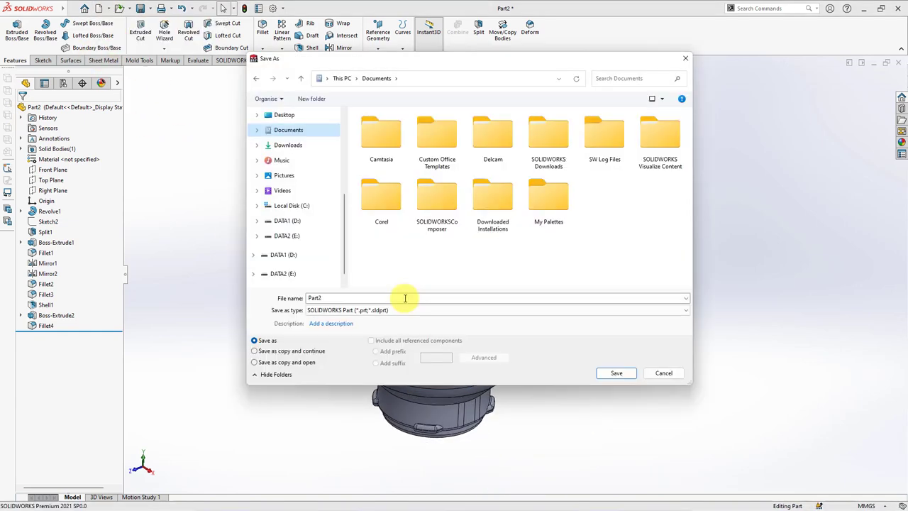
left_click(616, 370)
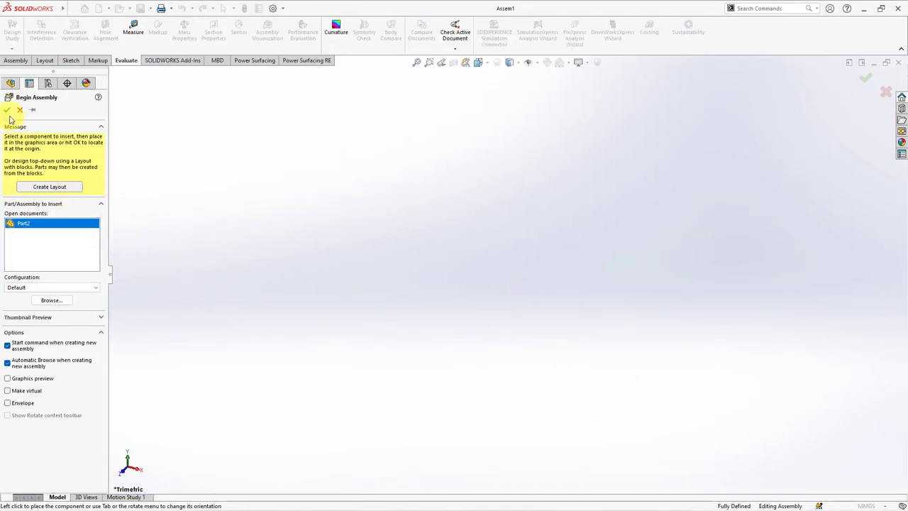
left_click(9, 112)
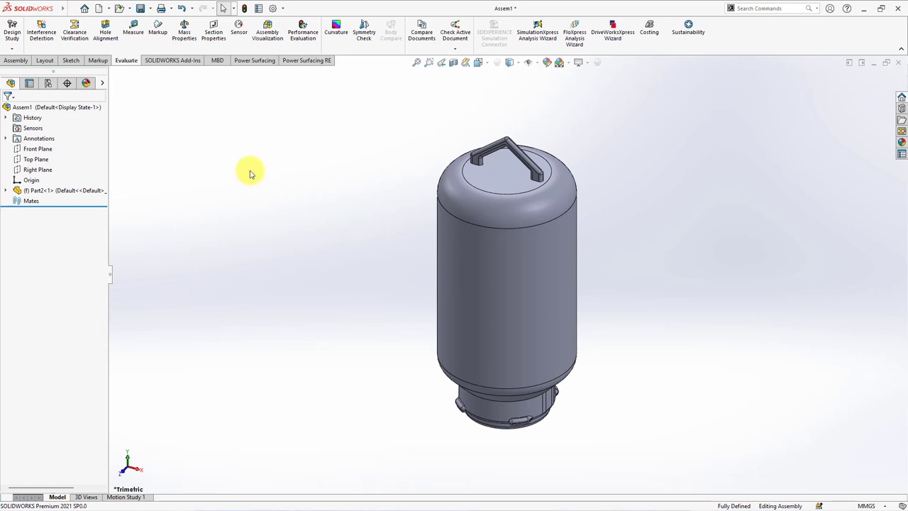
- Cancel the component insertion and switch to the base tray document Part1
left_click(15, 61)
left_click(52, 41)
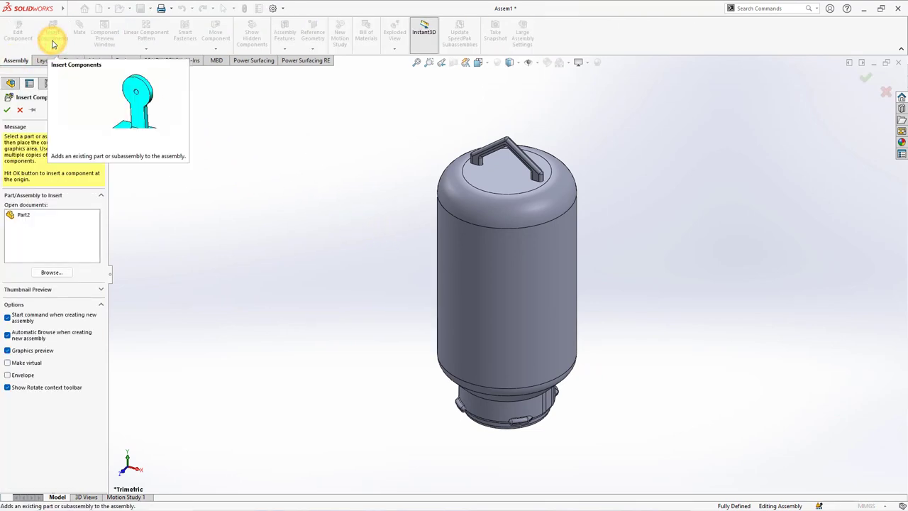
left_click(20, 110)
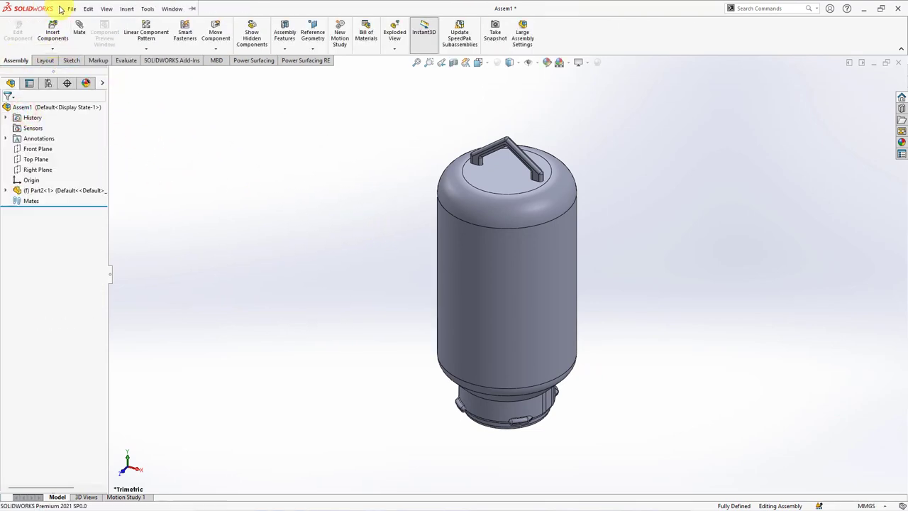
left_click(171, 9)
left_click(210, 112)
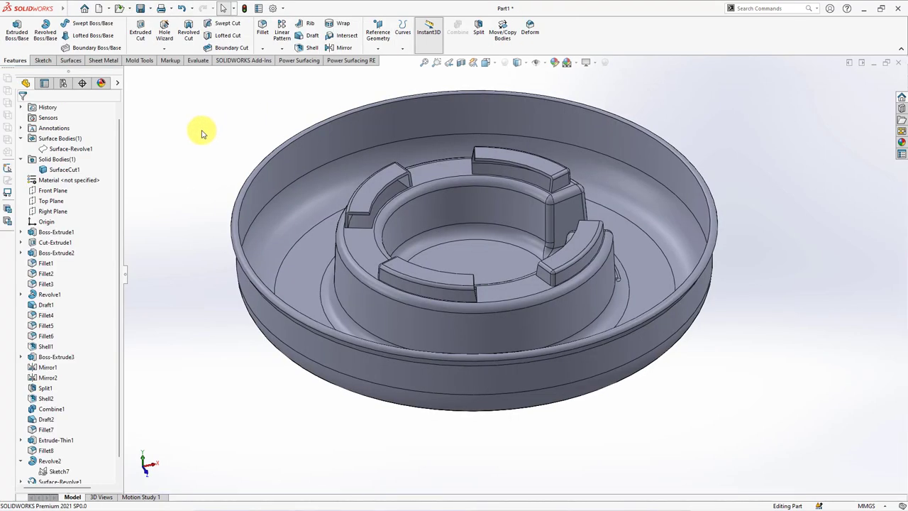
- Save the tray part Part1 to Documents and return to Assem1
left_click(140, 8)
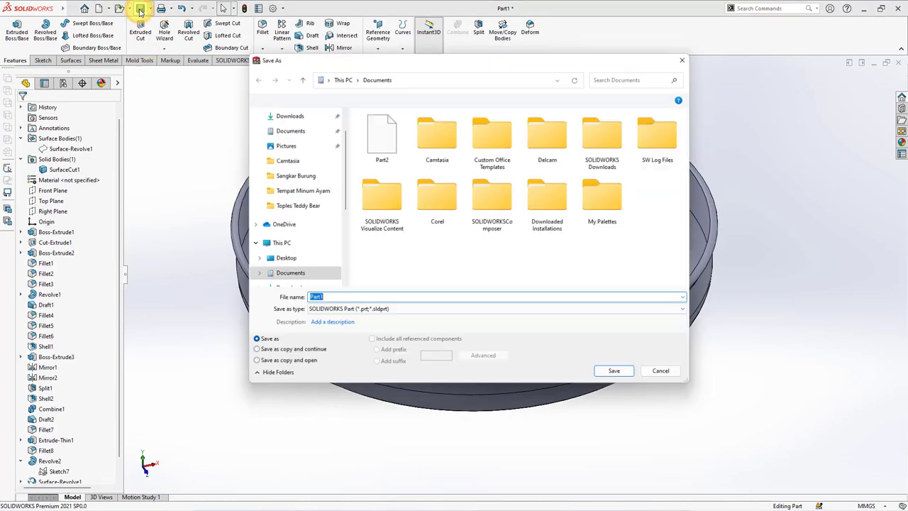
left_click(287, 132)
left_click(618, 374)
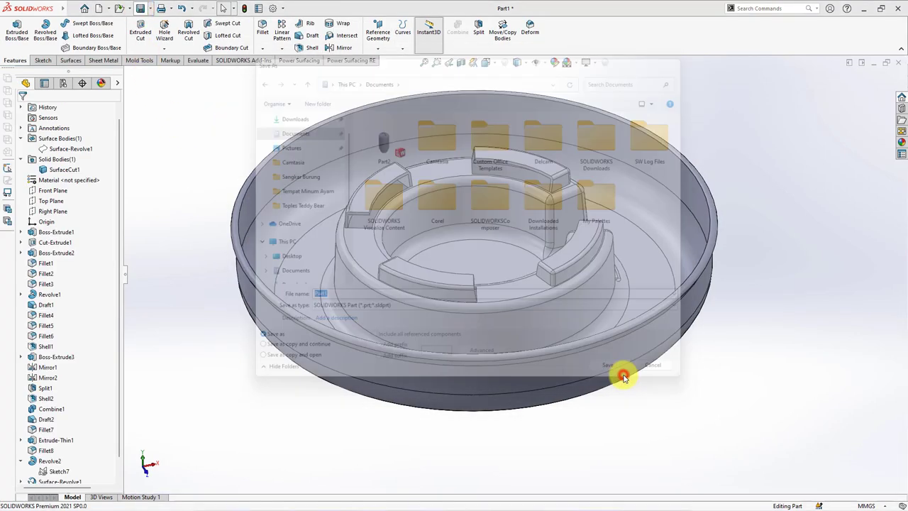
left_click(170, 8)
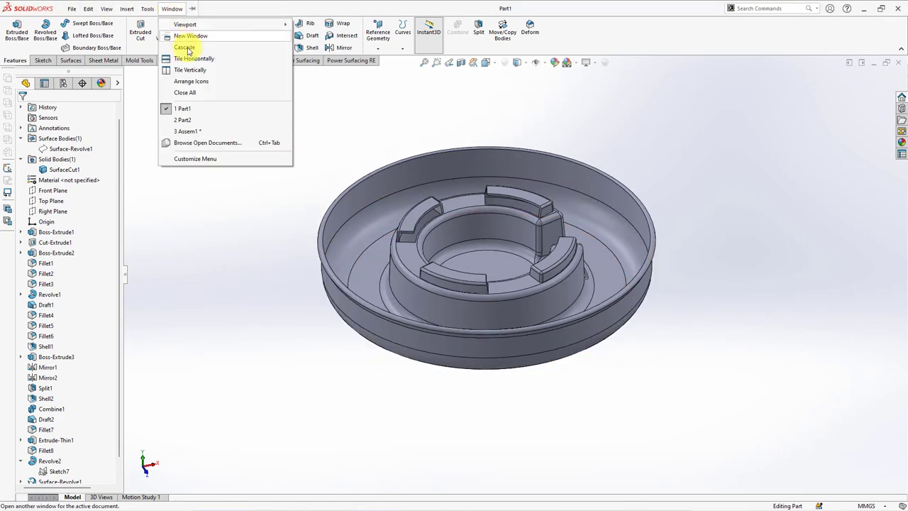
left_click(217, 124)
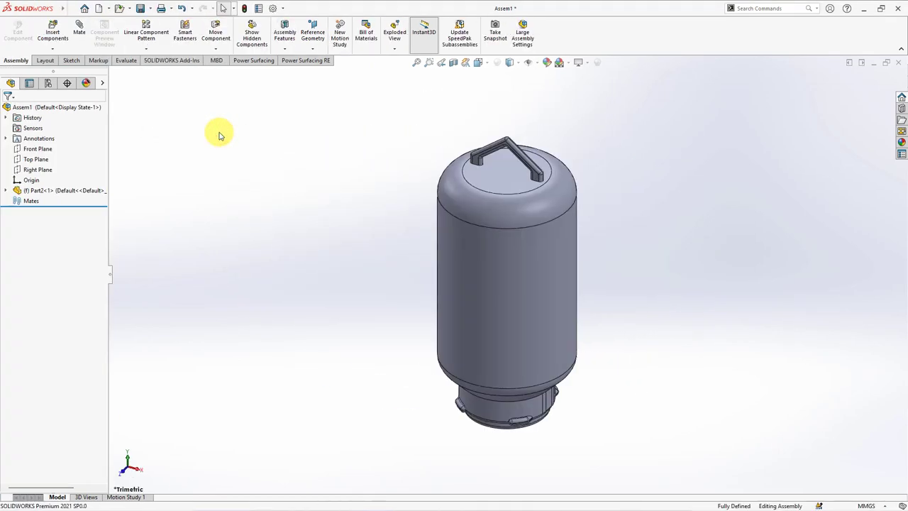
- Insert the tray Part1 into Assem1 at the origin
left_click(55, 51)
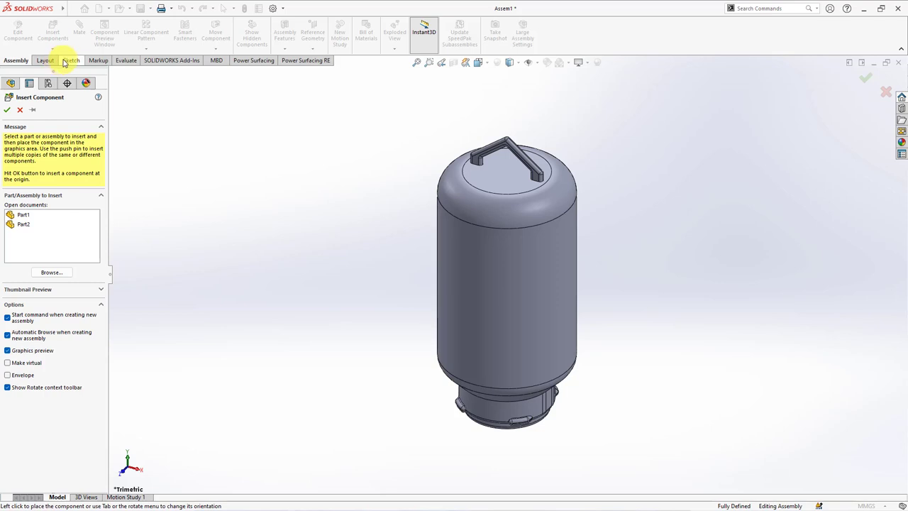
left_click(19, 215)
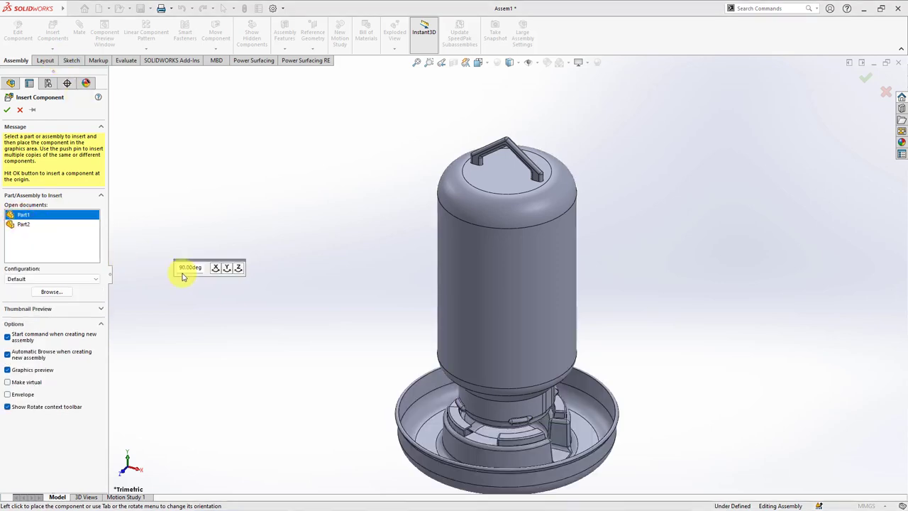
left_click(7, 109)
key("f")
scroll(497, 428, "down", 3)
scroll(484, 391, "up", 2)
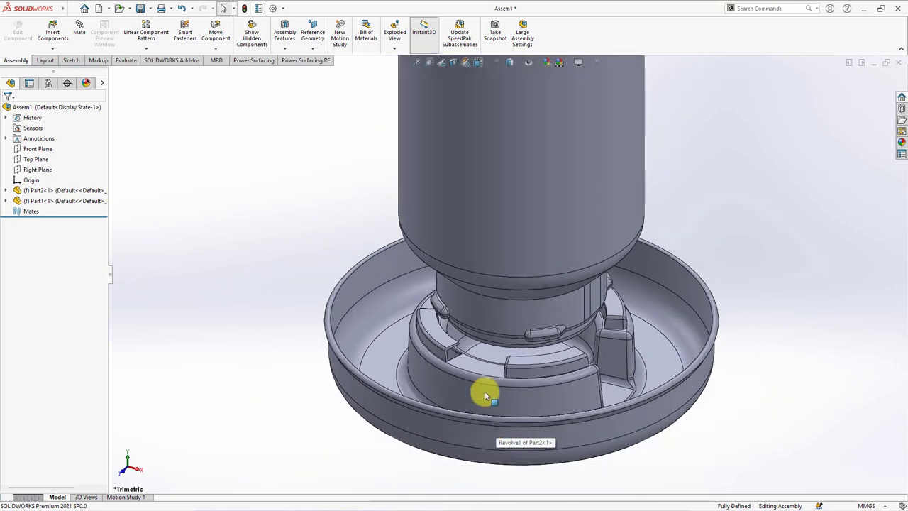
scroll(482, 387, "up", 2)
mouse_move(483, 386)
middle_mouse_down()
mouse_move(418, 396)
mouse_move(421, 367)
middle_mouse_up()
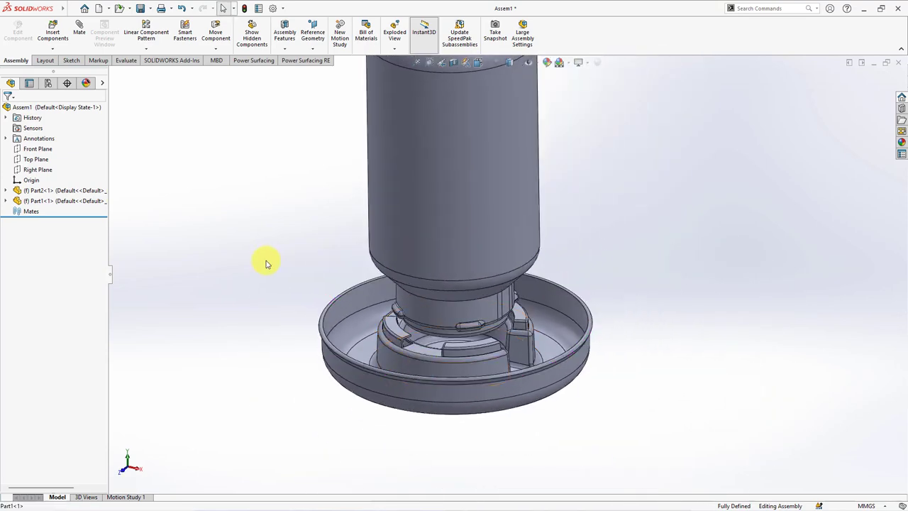
- Set the bottle component Part2 to Float
right_click(21, 192)
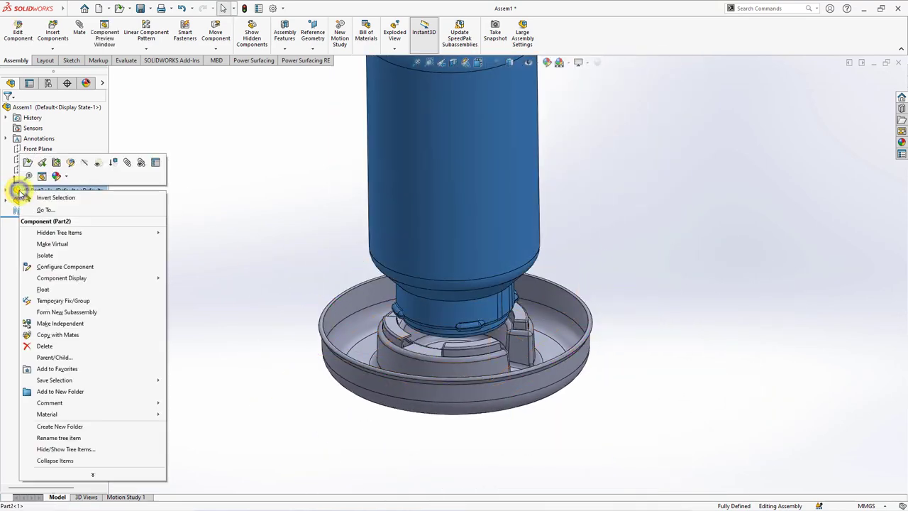
left_click(57, 290)
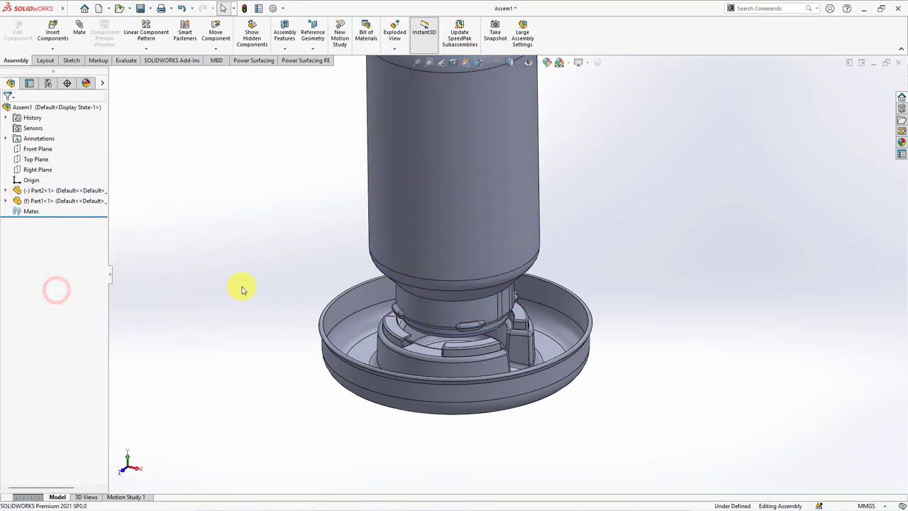
left_click(80, 28)
- Mate the bottle neck's round face concentric with the tray's central ring
left_click(445, 321)
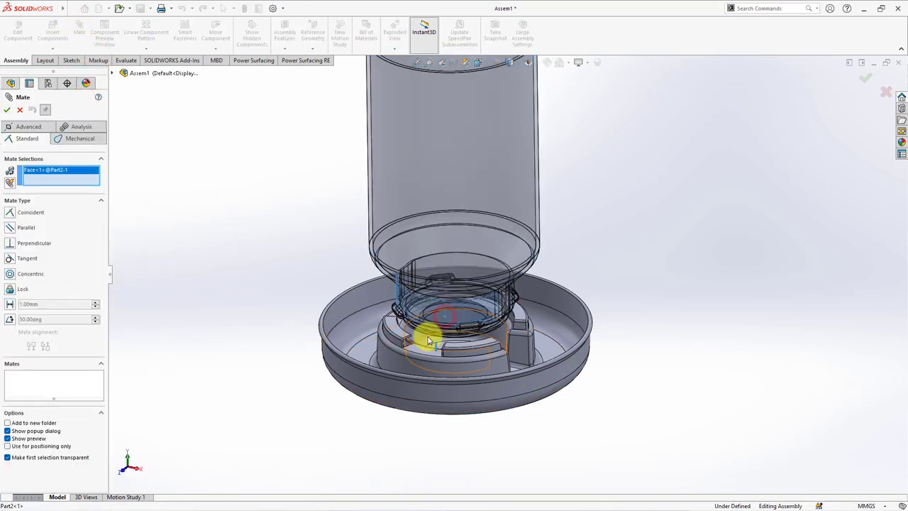
left_click(417, 363)
key("Return")
- Add a coincident mate so the bottle's seating face sits flush on the tray face
scroll(416, 361, "down", 3)
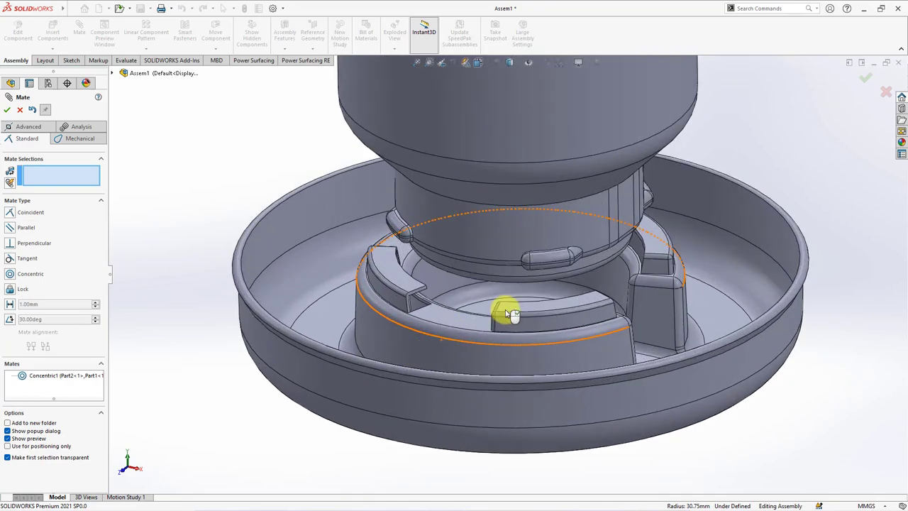
middle_click_drag(502, 308, 545, 245)
scroll(539, 259, "down", 3)
left_click(518, 313)
scroll(480, 277, "up", 3)
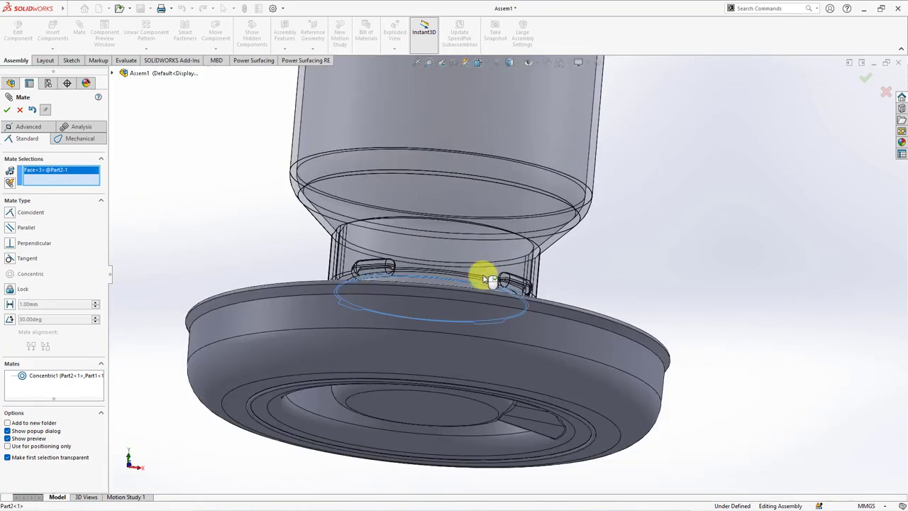
mouse_move(481, 277)
middle_mouse_down()
mouse_move(466, 371)
mouse_move(416, 459)
middle_mouse_up()
left_click(402, 456)
key("Return")
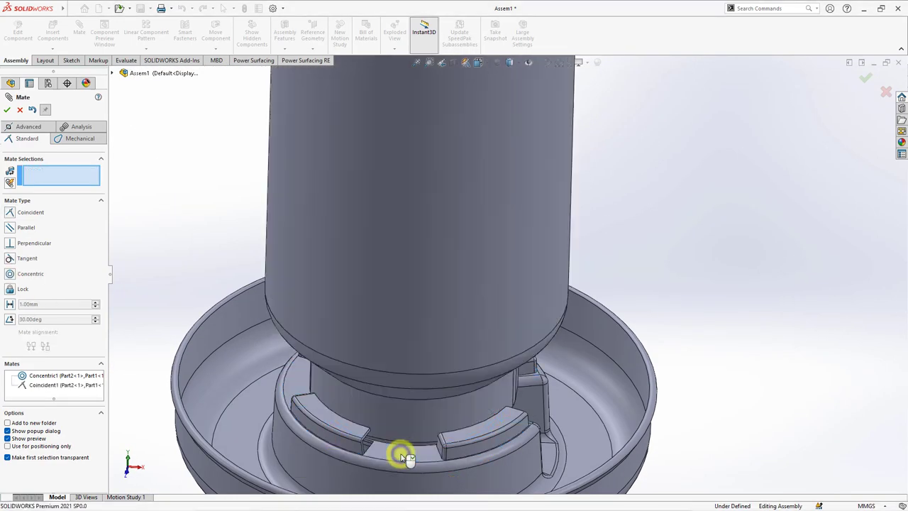
left_click(8, 112)
- Rotate Part2 about its axis until a bottle tab lines up with a tray slot
scroll(415, 405, "down", 2)
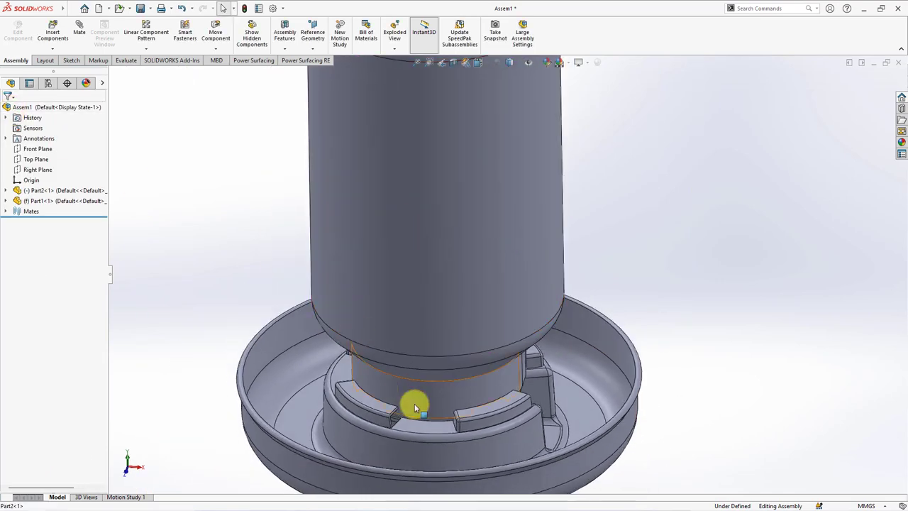
scroll(410, 373, "down", 2)
left_click_drag(409, 372, 473, 379)
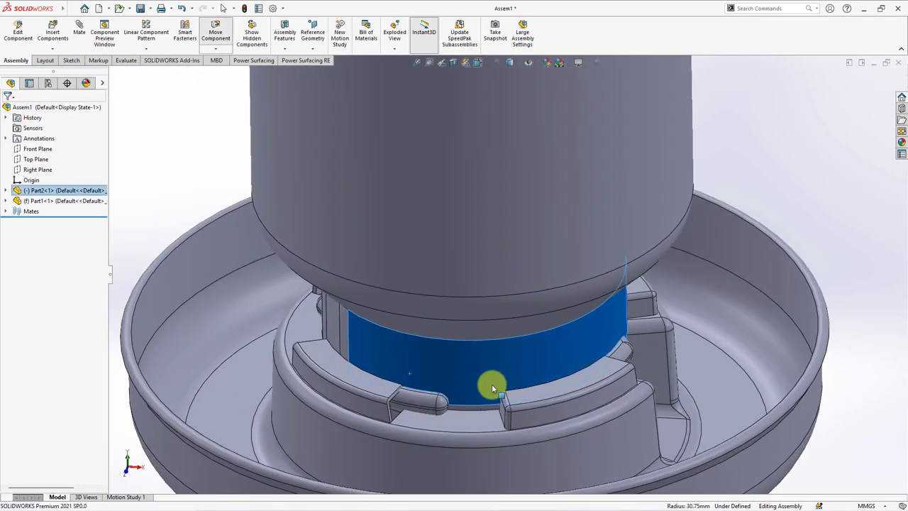
scroll(439, 384, "up", 3)
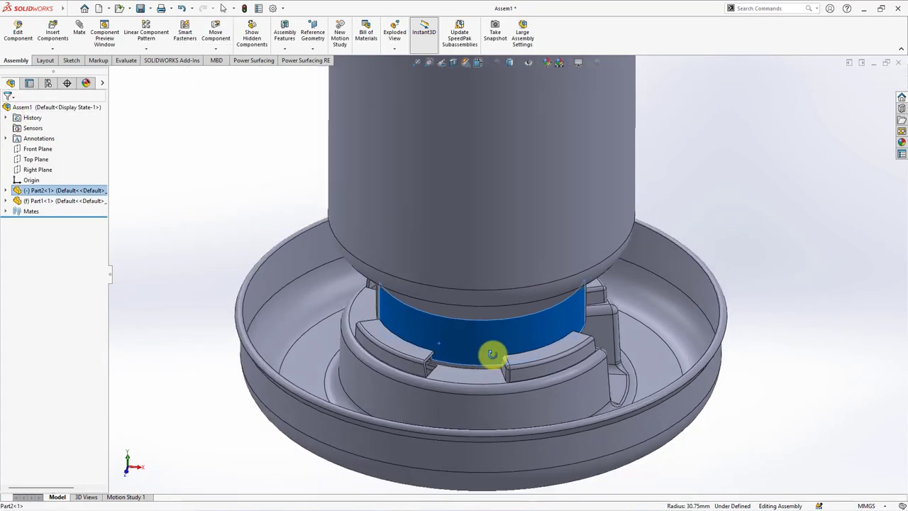
mouse_move(490, 357)
middle_mouse_down()
mouse_move(527, 367)
mouse_move(416, 330)
middle_mouse_up()
left_click(416, 331)
left_click_drag(416, 330, 407, 328)
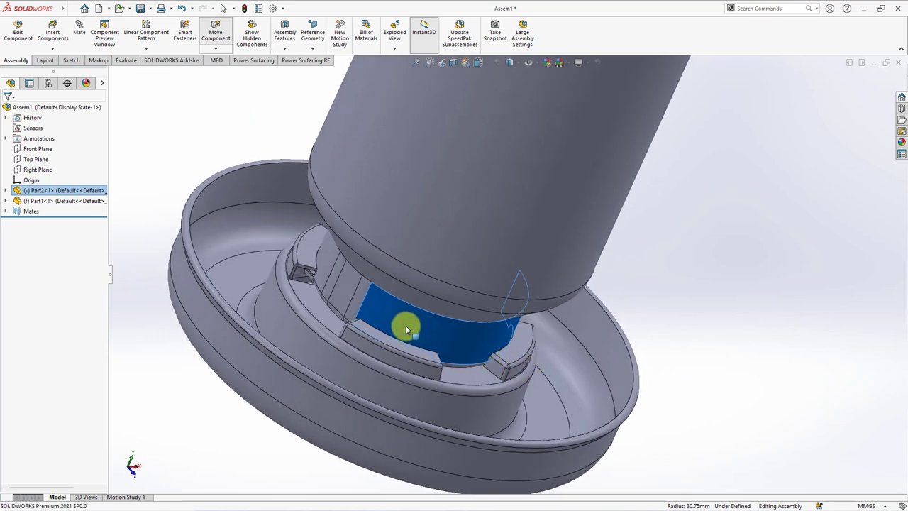
left_click(731, 321)
scroll(681, 329, "up", 5)
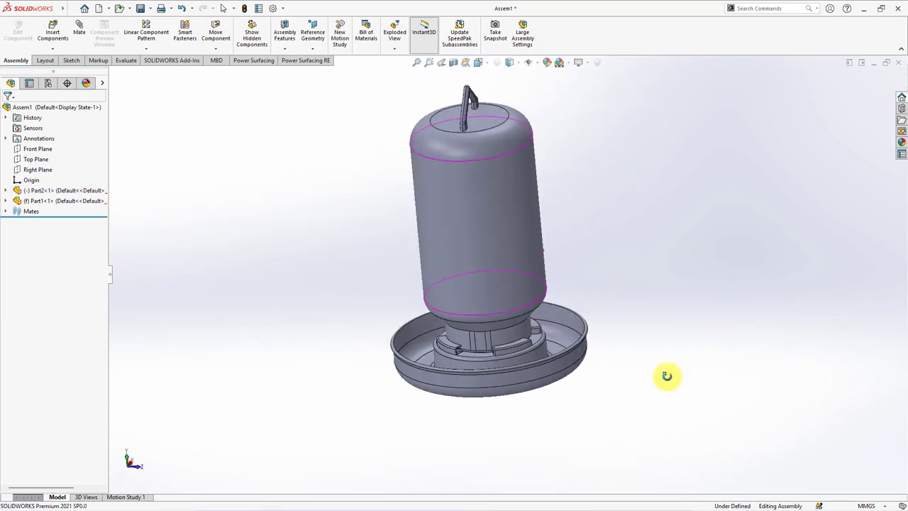